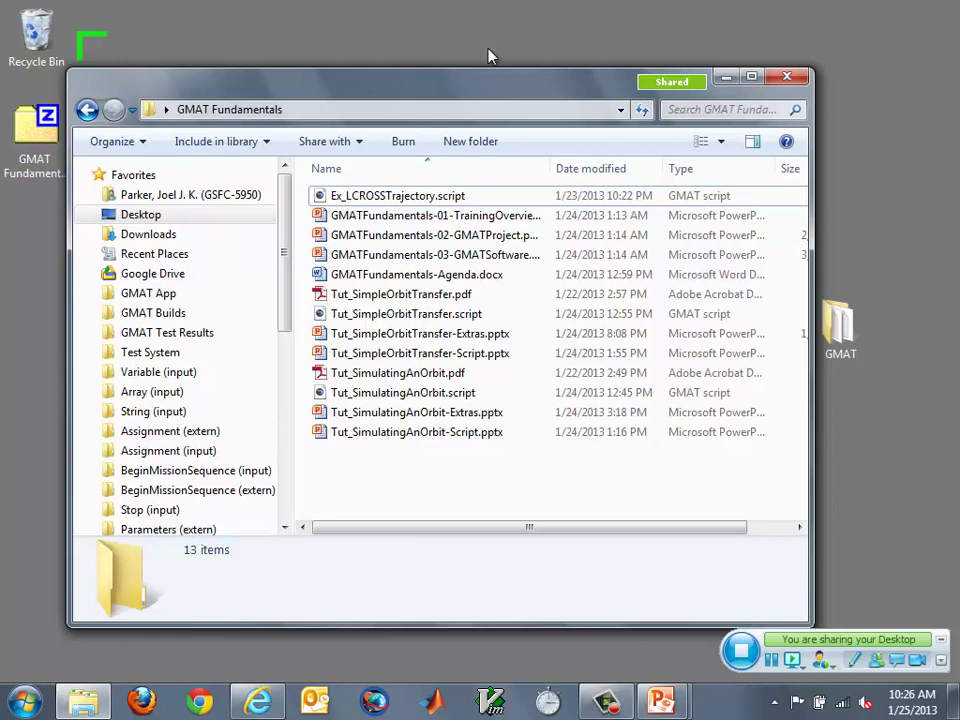
# - Open gmat_startup_file.txt from the bin subfolder of the GMAT folder on the desktop
pyautogui.click(728, 79)
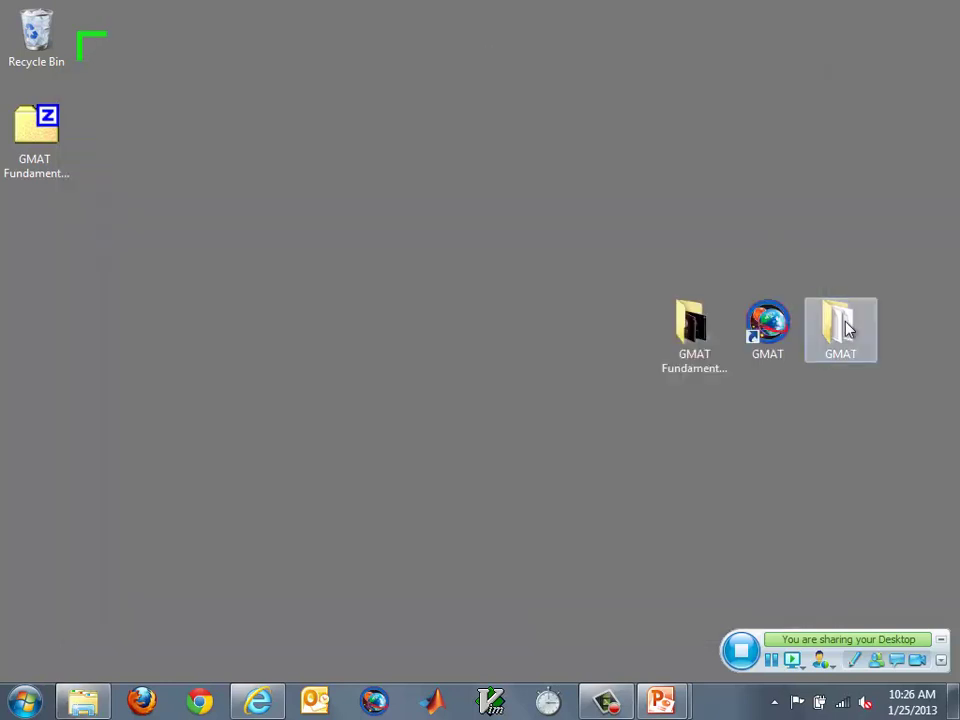
pyautogui.doubleClick(840, 325)
pyautogui.doubleClick(410, 222)
pyautogui.doubleClick(416, 260)
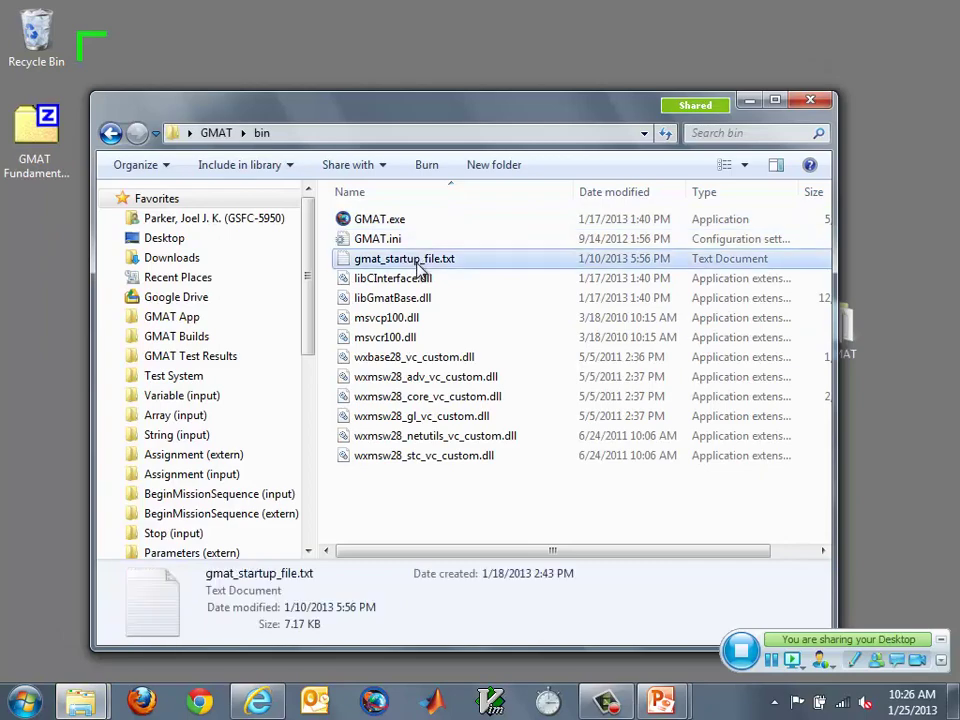
# - Examine the plugin and path entries in the startup file, then close it
pyautogui.moveTo(597, 292); pyautogui.dragTo(335, 1)
pyautogui.click(383, 241)
pyautogui.scroll(-1, 384, 243)
pyautogui.scroll(-11, 384, 243)
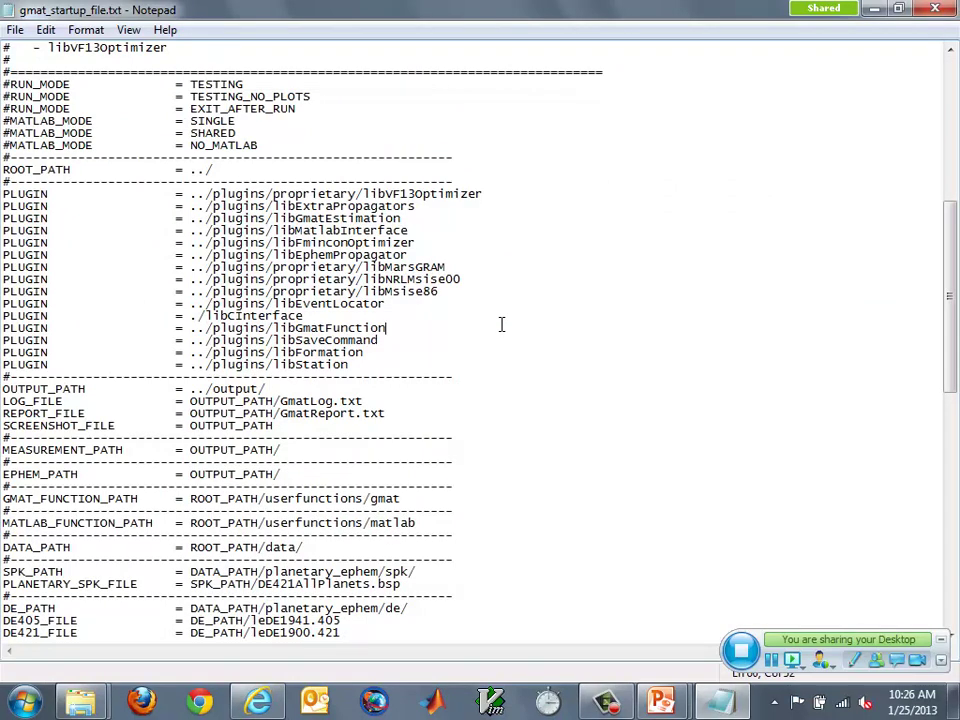
pyautogui.click(501, 323)
pyautogui.click(930, 14)
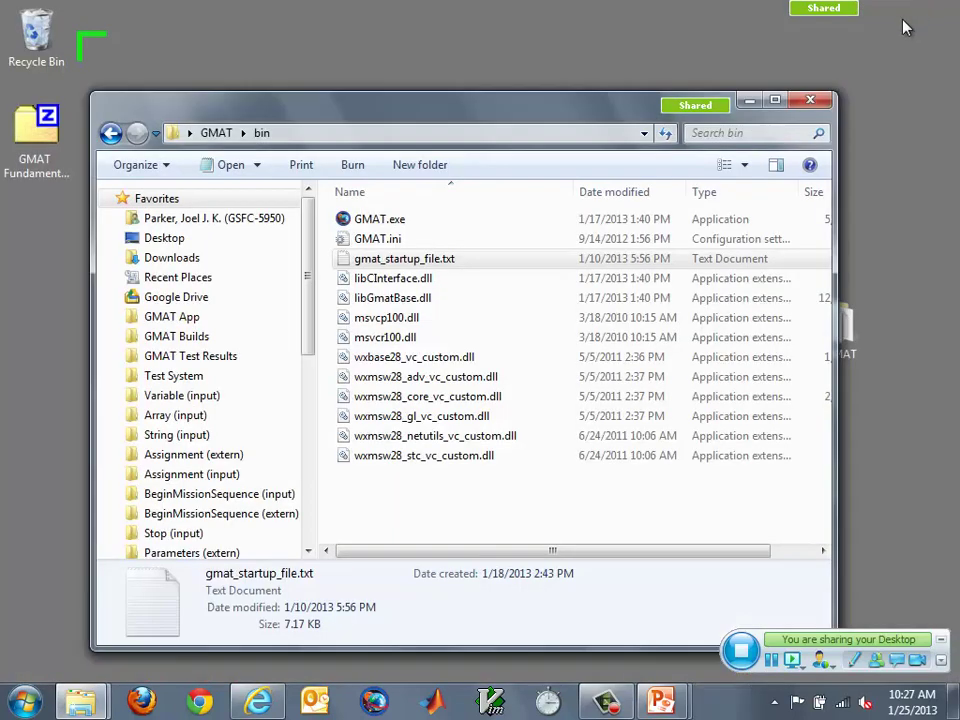
# - Return to the top level of the GMAT folder and close PowerPoint
pyautogui.moveTo(263, 100); pyautogui.dragTo(240, 76)
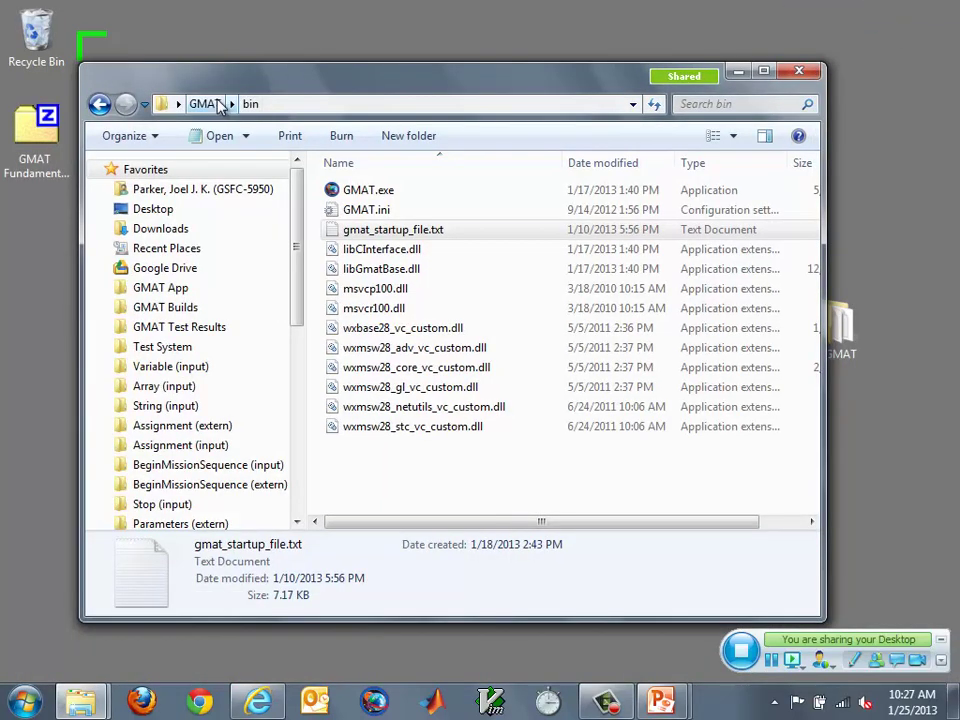
pyautogui.click(214, 103)
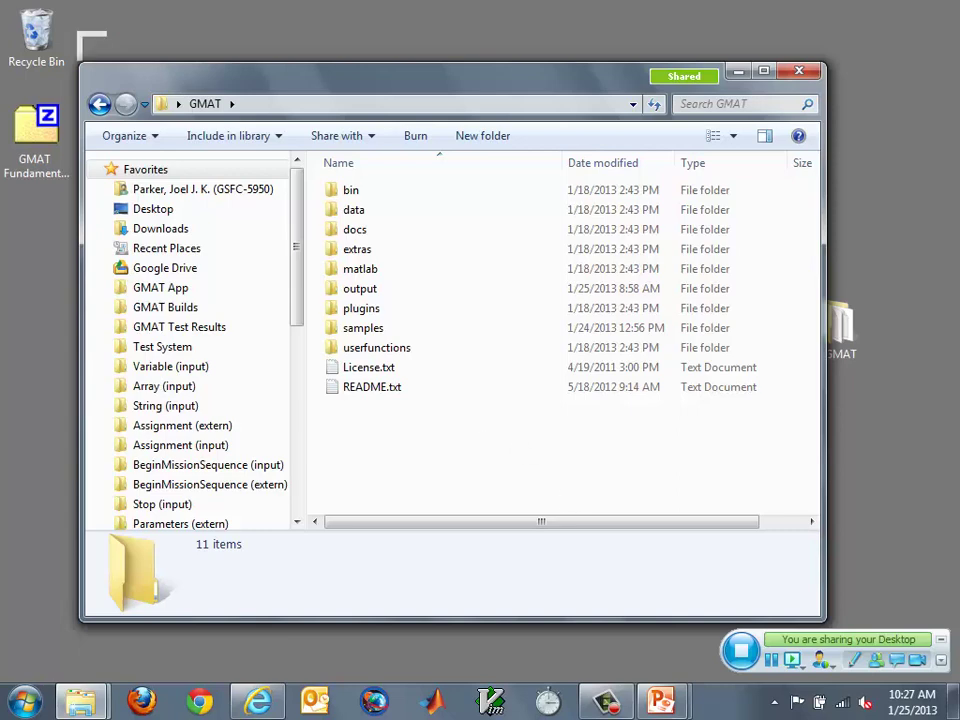
pyautogui.rightClick(666, 702)
pyautogui.click(677, 670)
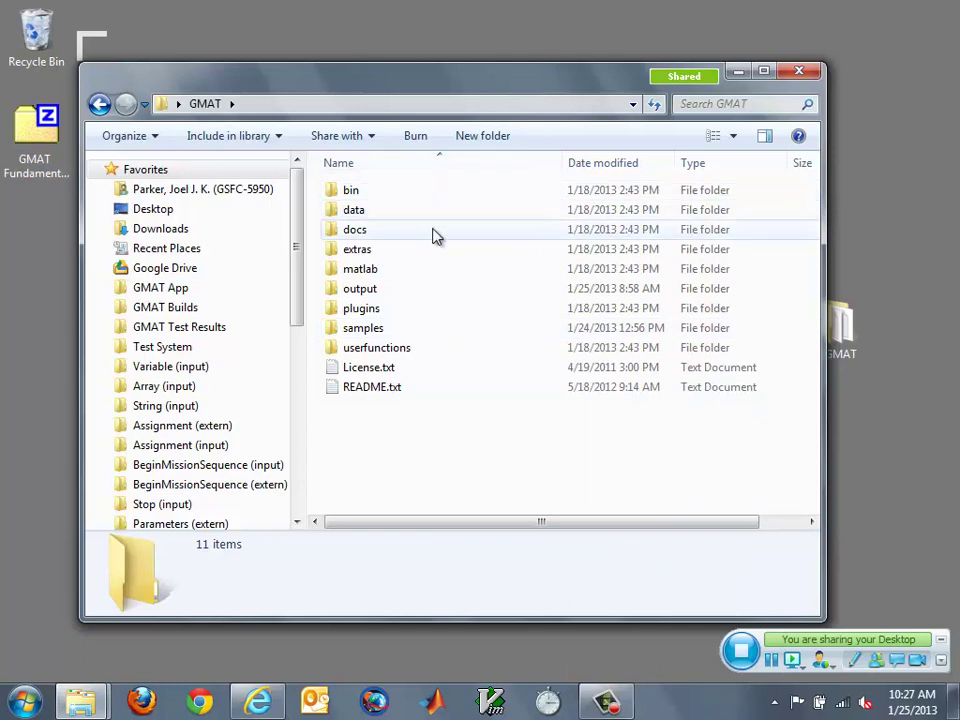
pyautogui.moveTo(433, 235)
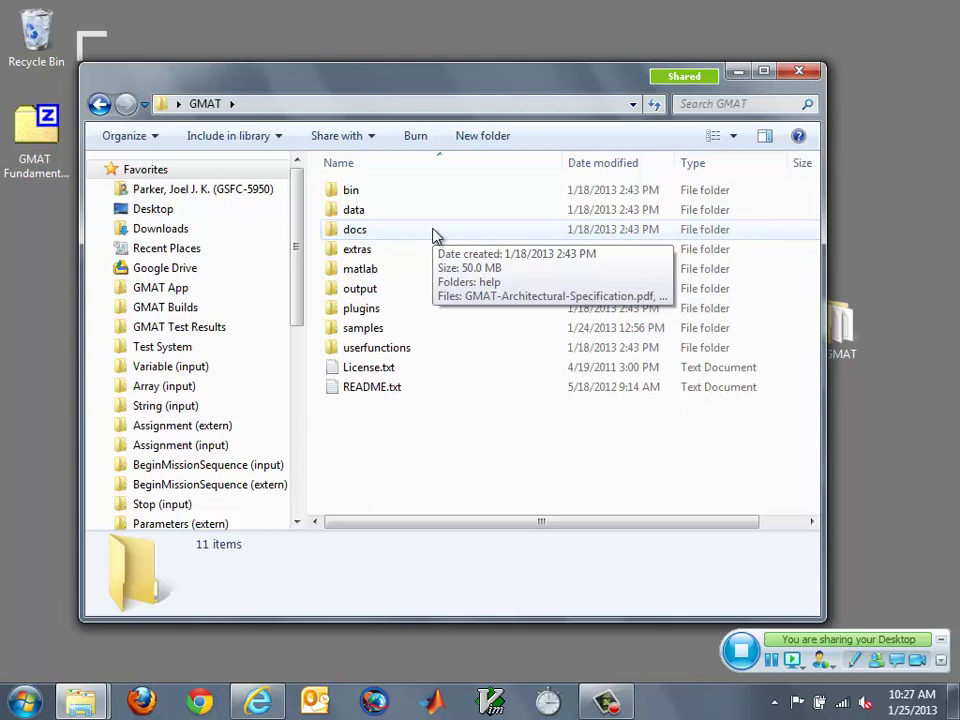
pyautogui.moveTo(420, 96); pyautogui.dragTo(512, 58)
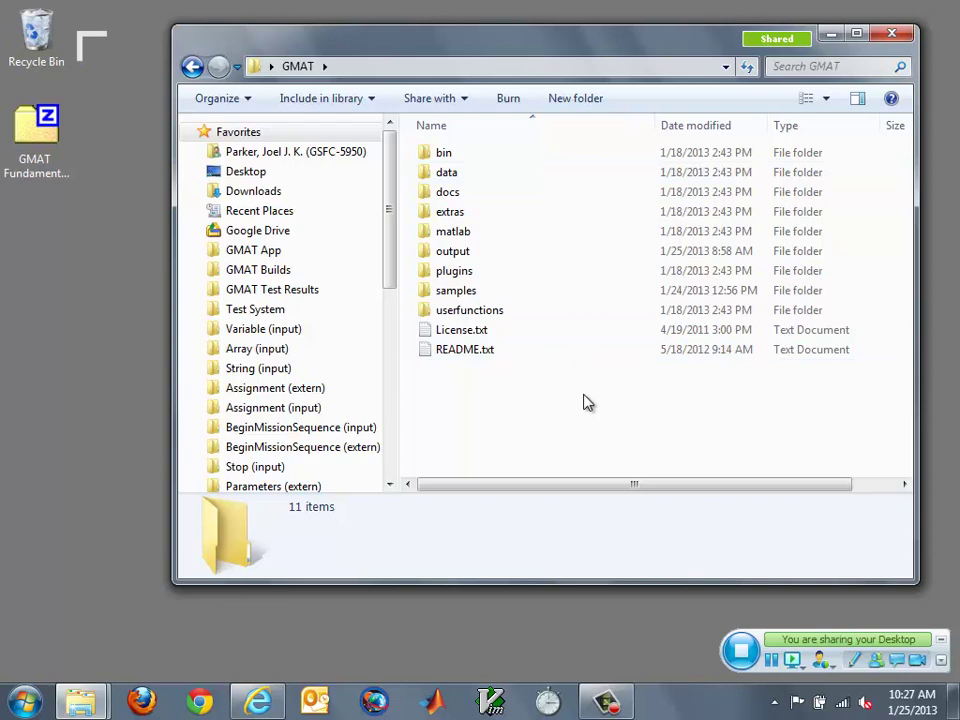
# - Launch GMAT from the desktop, dismissing its welcome page, and load the default mission
pyautogui.click(831, 33)
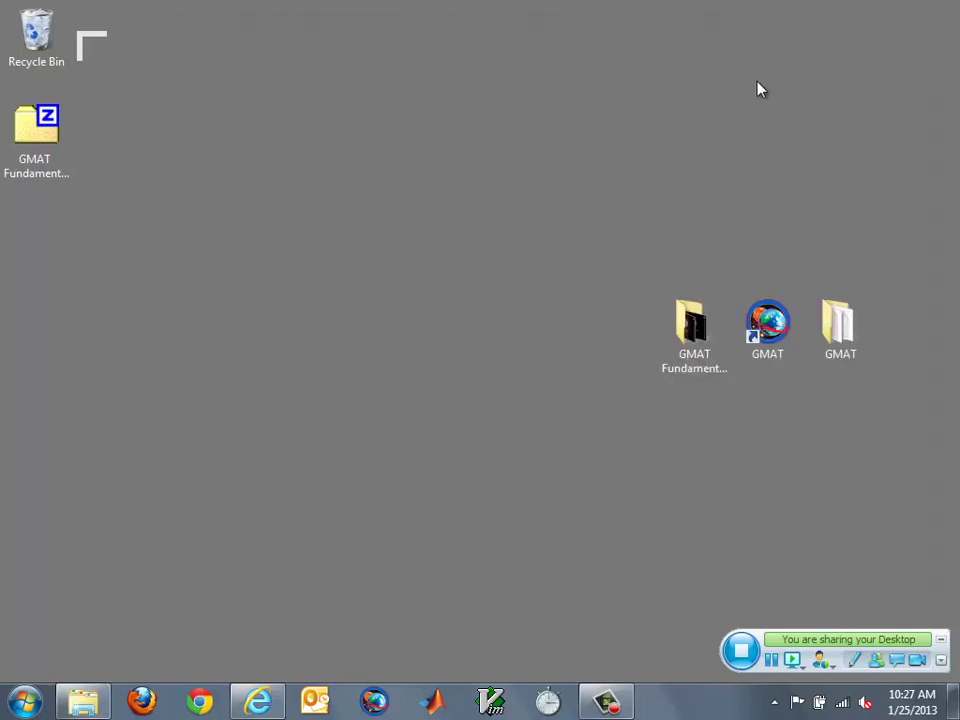
pyautogui.doubleClick(766, 320)
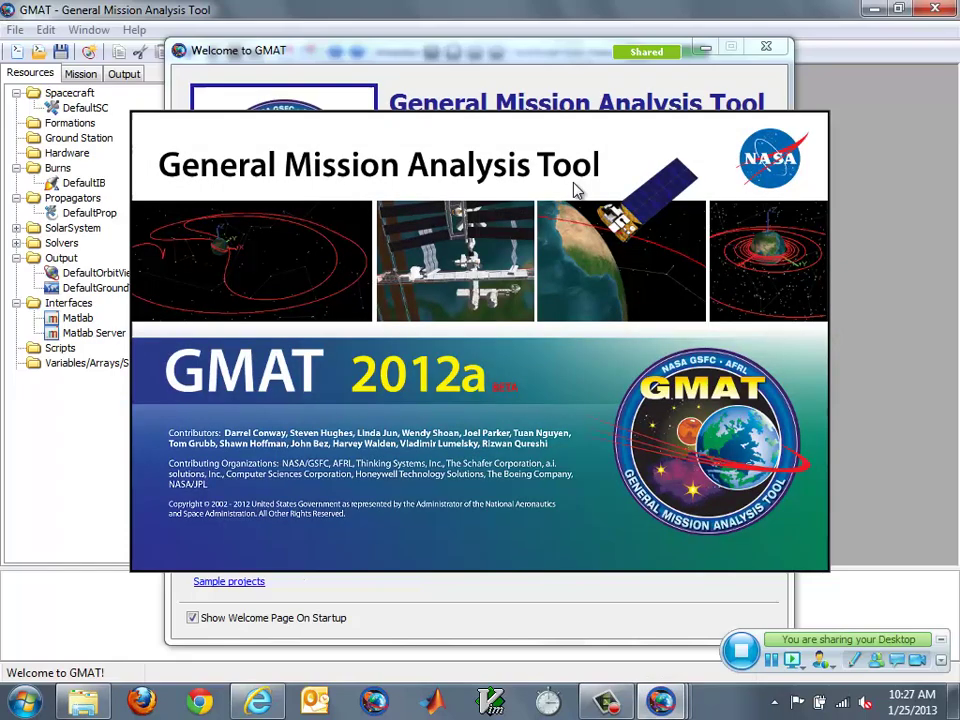
pyautogui.click(766, 47)
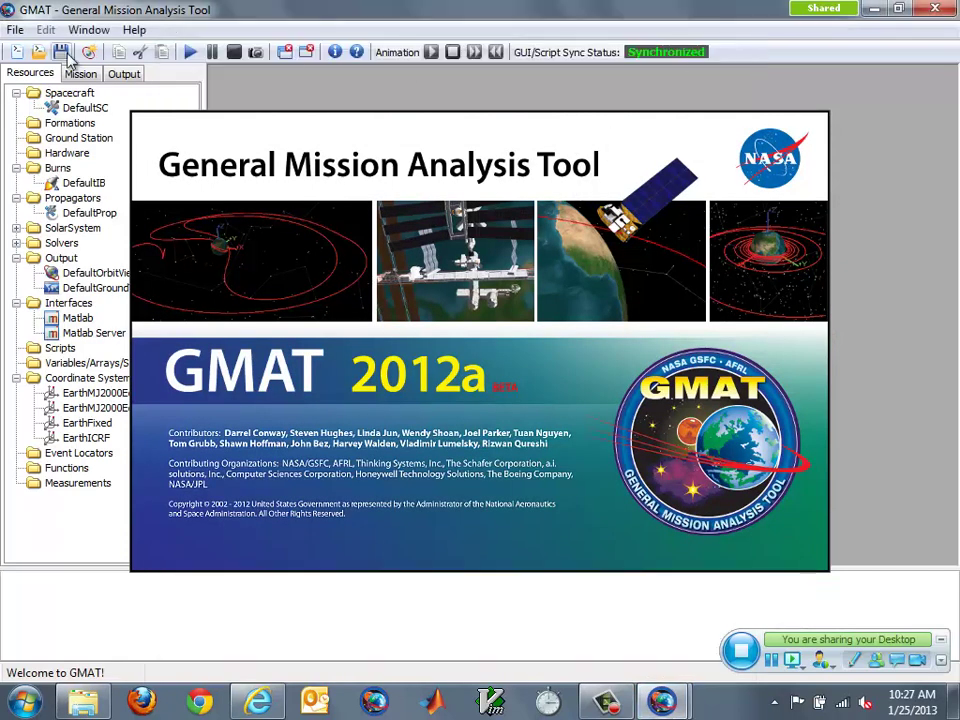
pyautogui.click(89, 52)
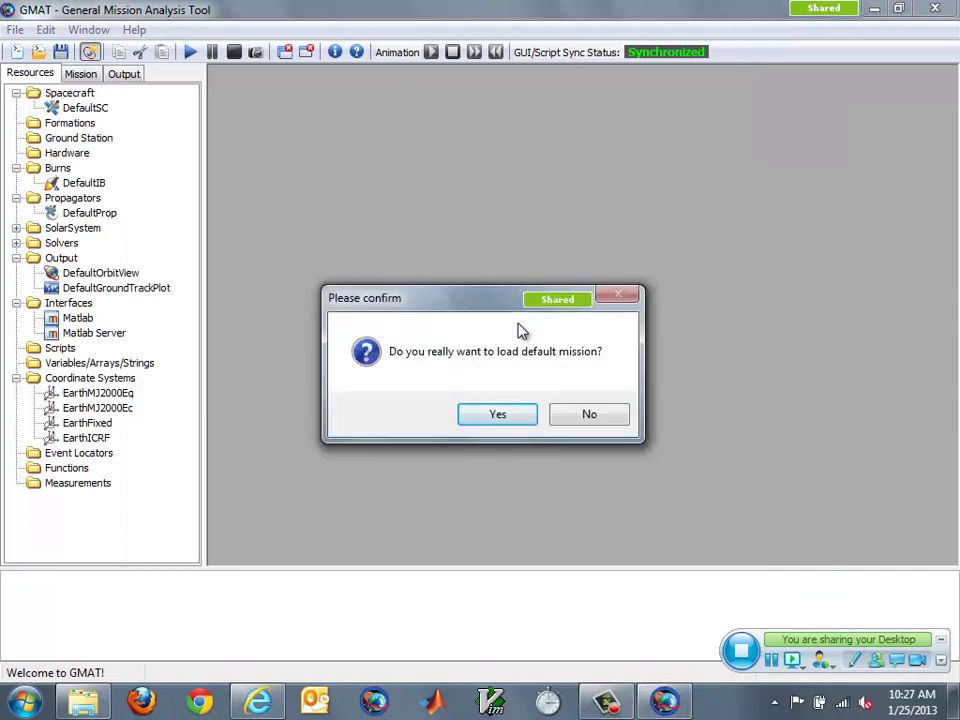
pyautogui.press('Return')
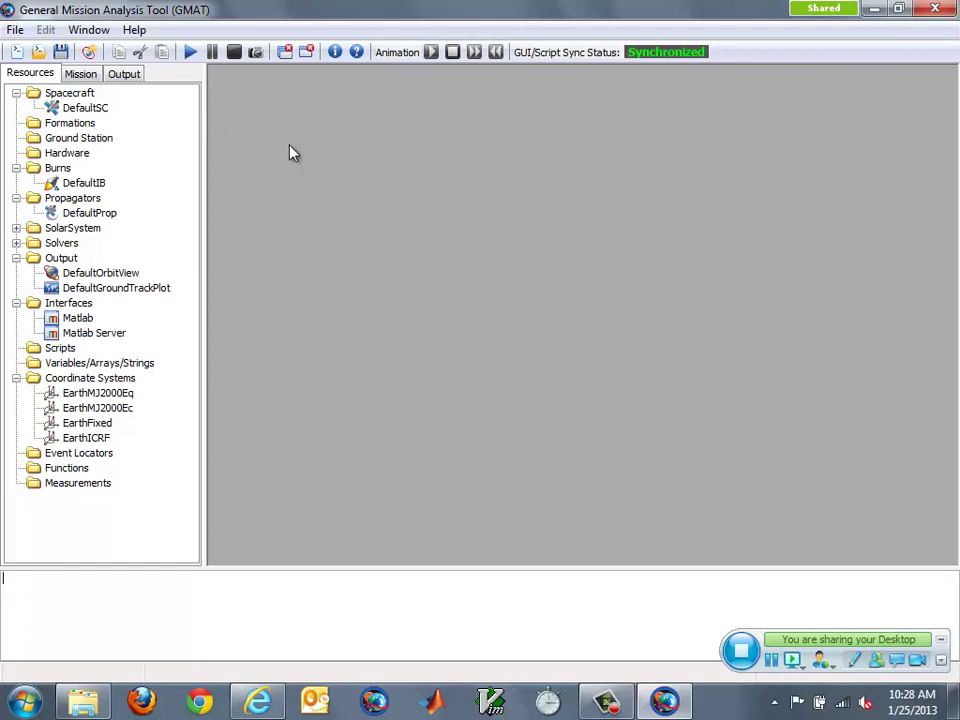
# - Rename the DefaultSC spacecraft to Sat
pyautogui.rightClick(96, 108)
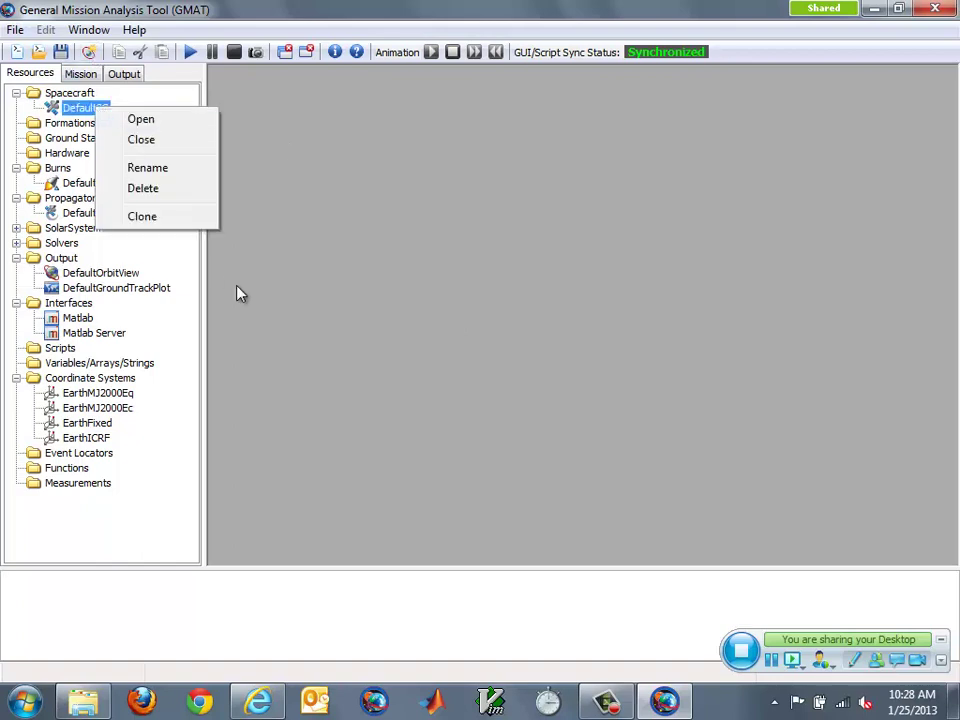
pyautogui.click(191, 176)
pyautogui.moveTo(144, 281); pyautogui.dragTo(396, 237)
pyautogui.write('Sat')
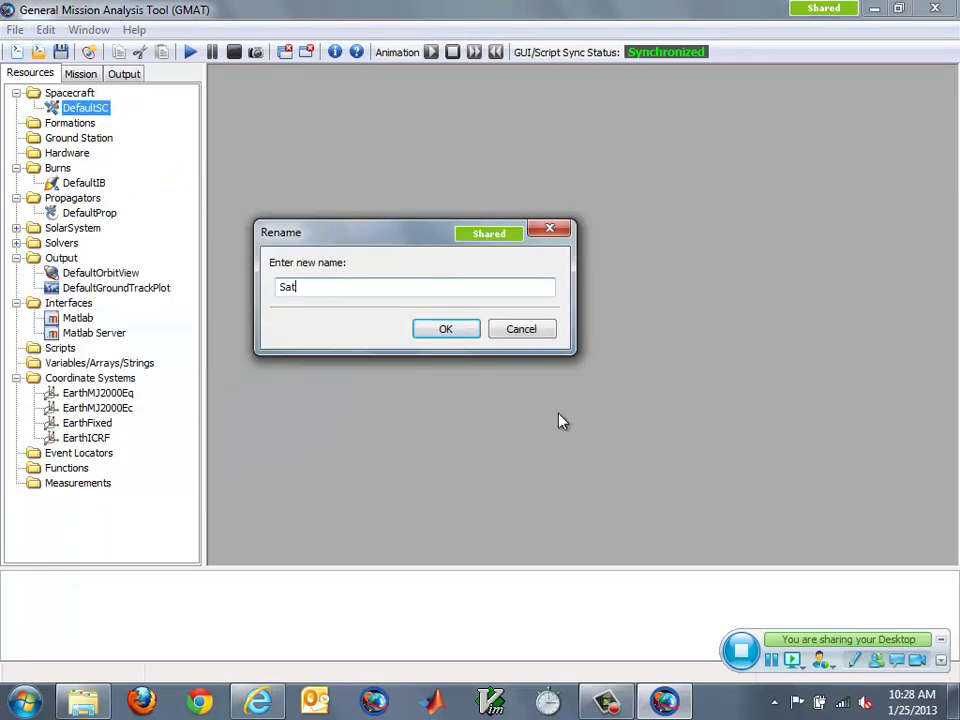
pyautogui.click(467, 335)
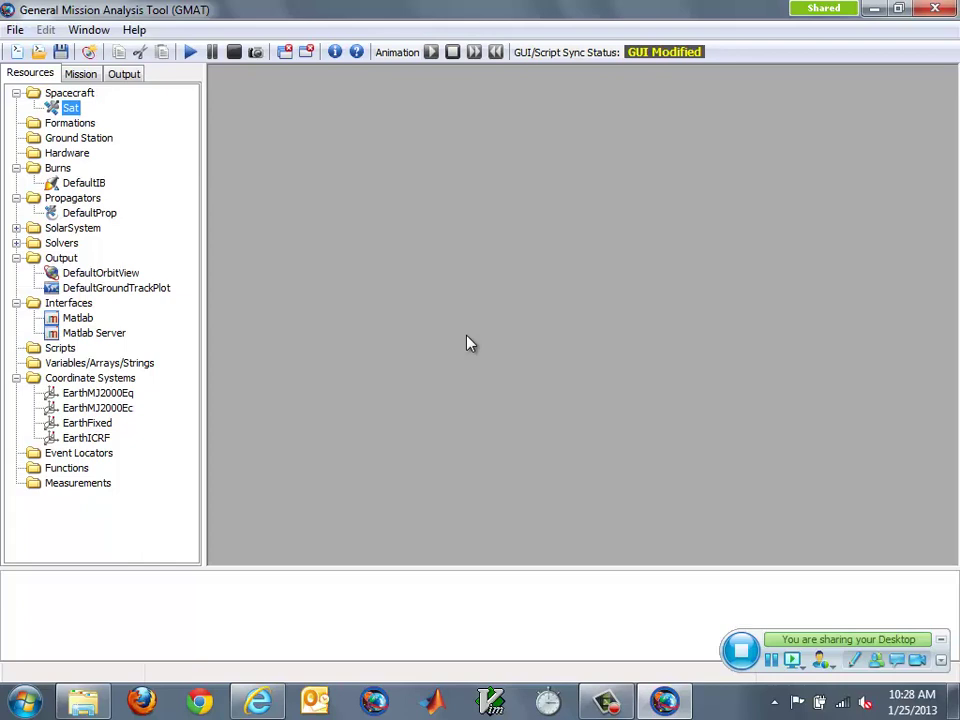
# - Open the Sat spacecraft's orbit settings and set the epoch format to UTCGregorian
pyautogui.doubleClick(66, 106)
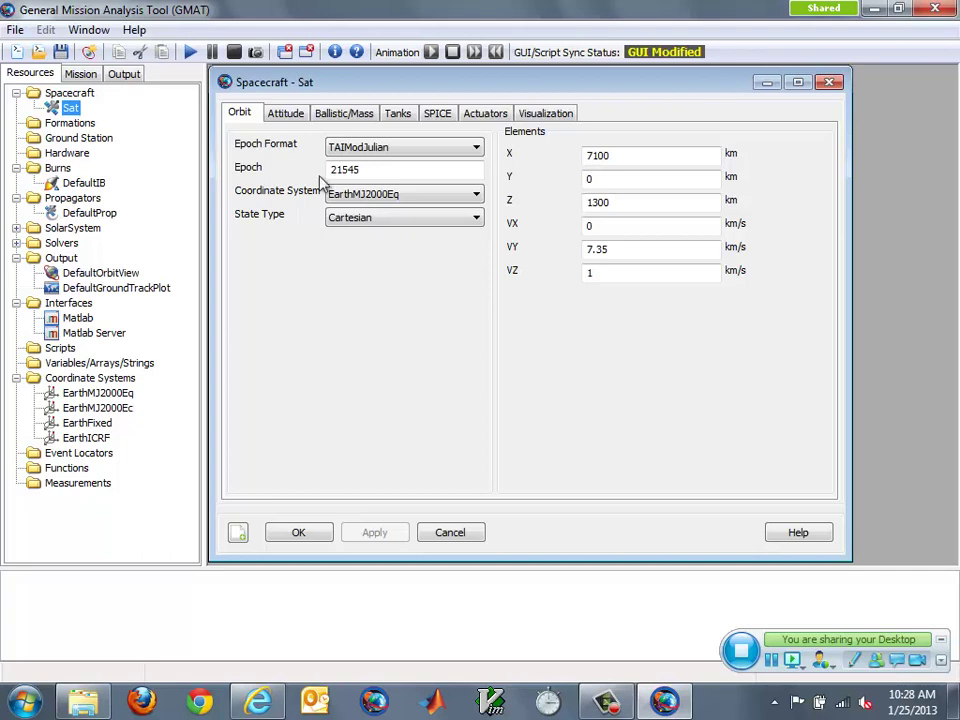
pyautogui.click(476, 150)
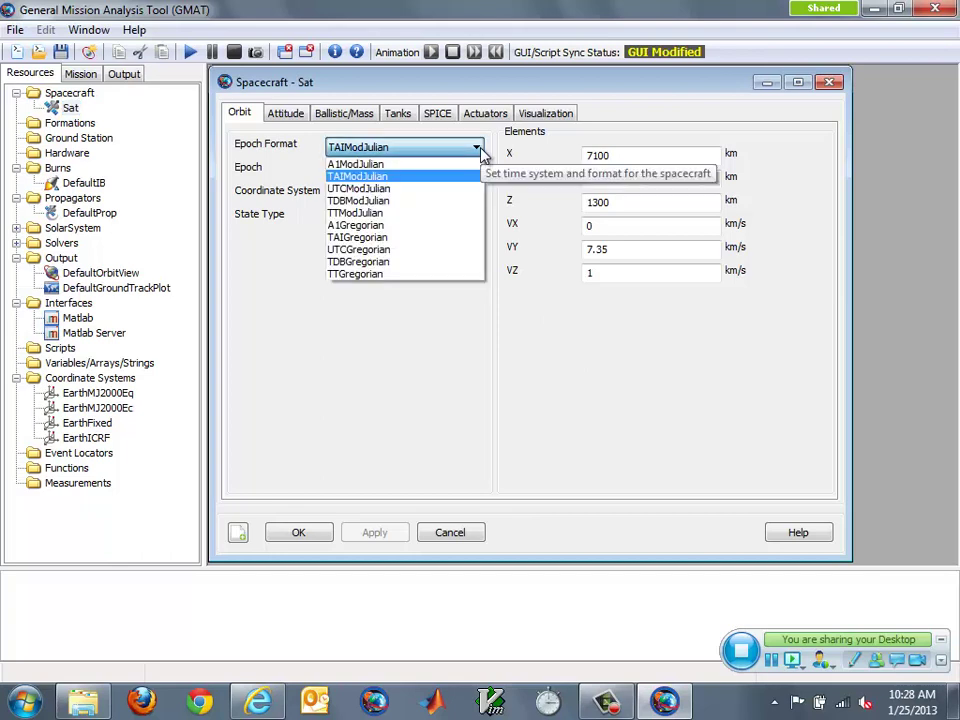
pyautogui.click(463, 250)
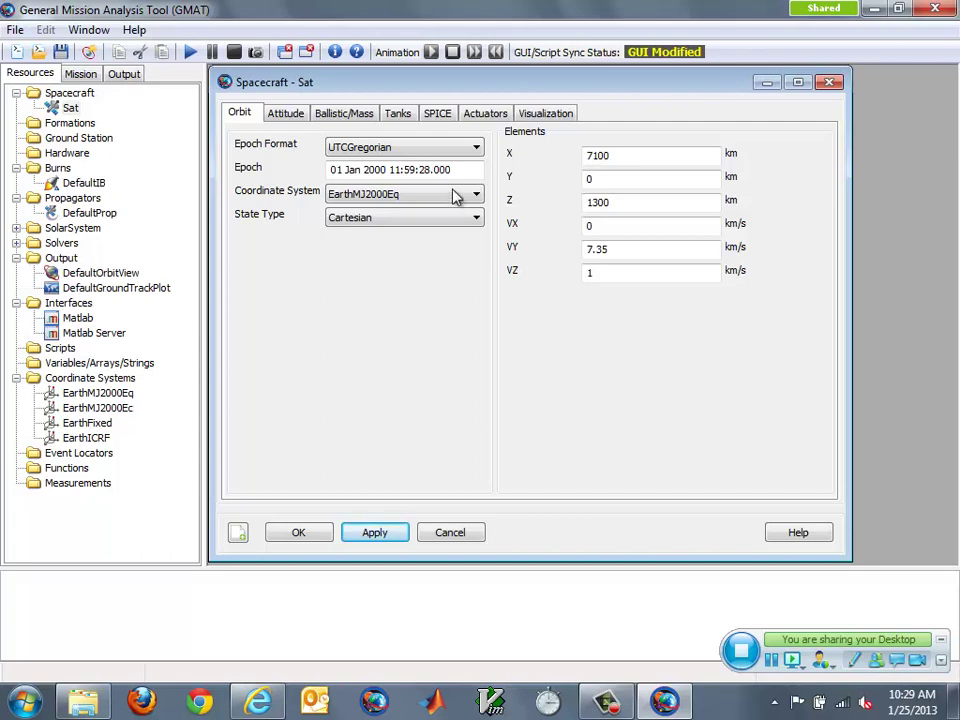
# - Set Sat's epoch to 22 Jul 2014 11:29:10.811 and apply the change
pyautogui.moveTo(463, 171); pyautogui.dragTo(413, 173)
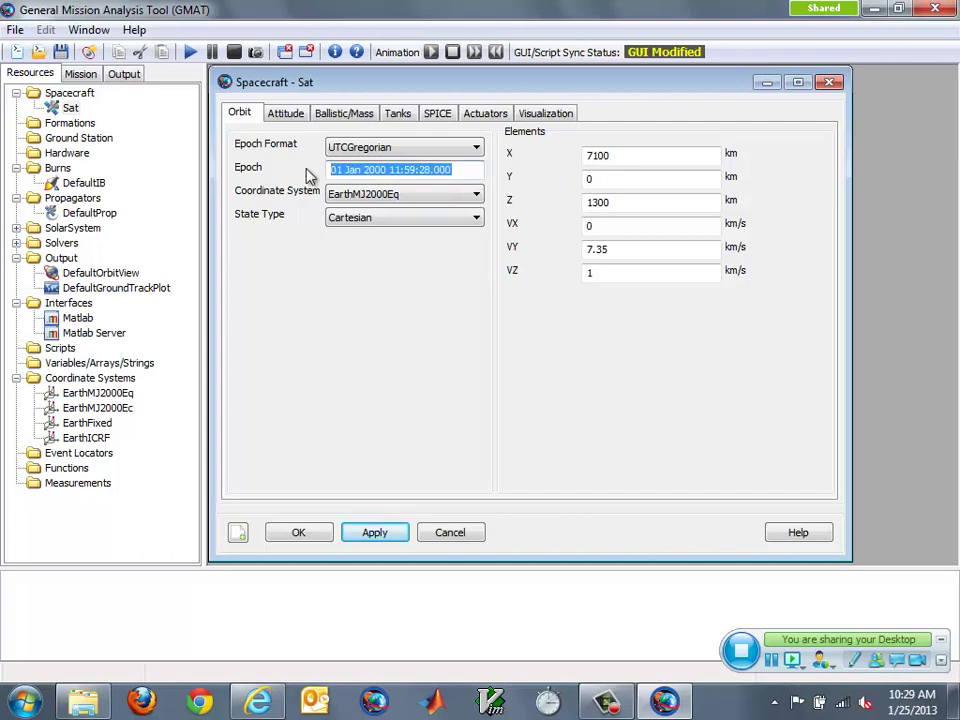
pyautogui.press('BackSpace')
pyautogui.write('2')
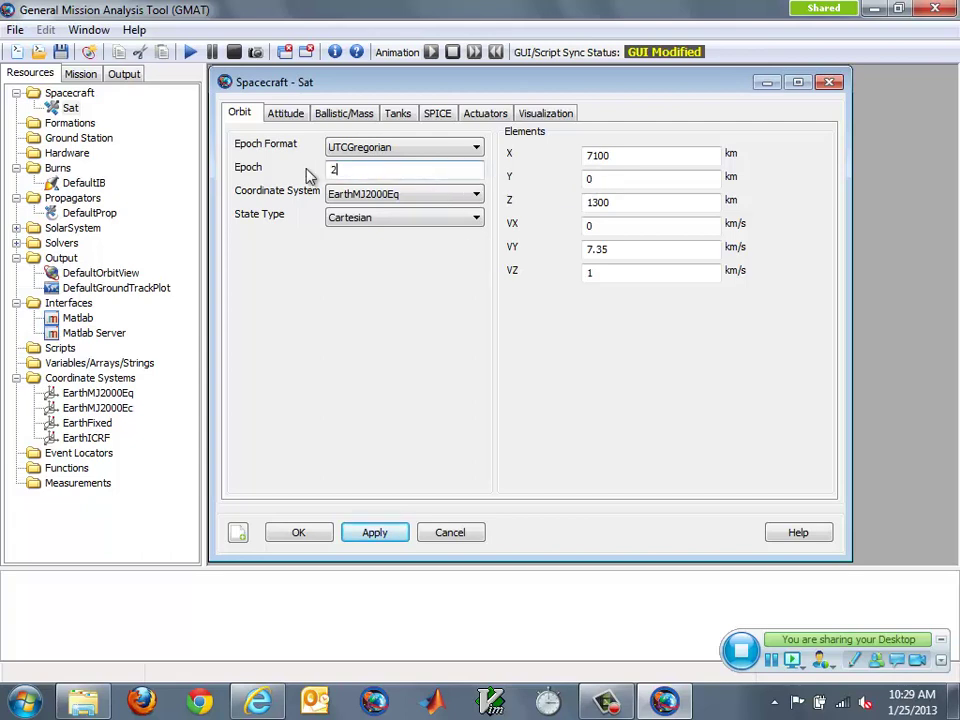
pyautogui.write('2 Jul 2014 11:29:10.811')
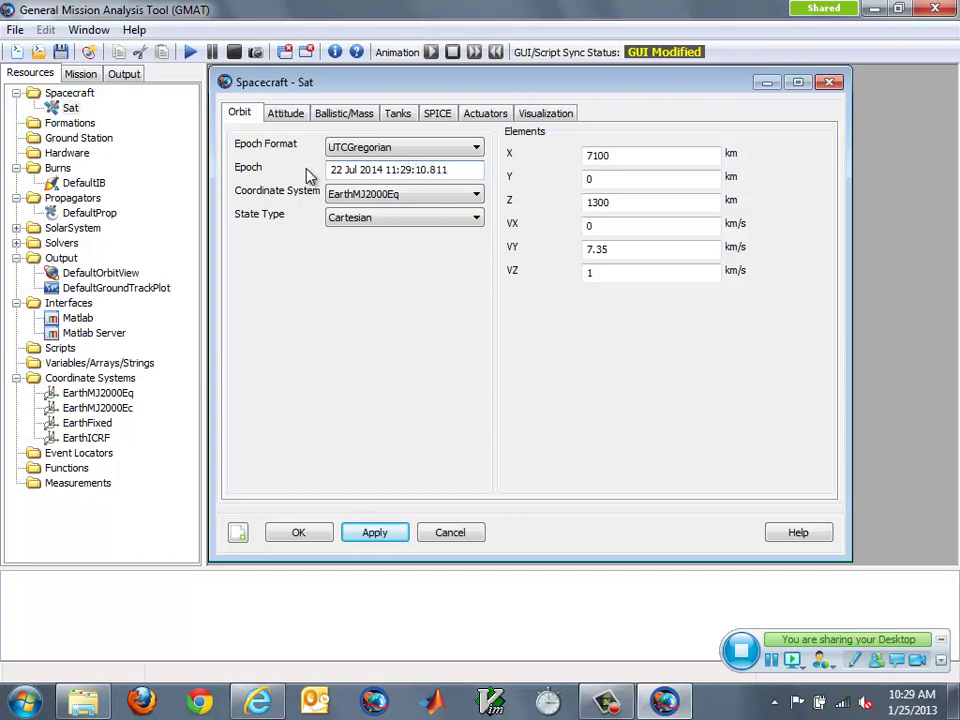
pyautogui.press('Return')
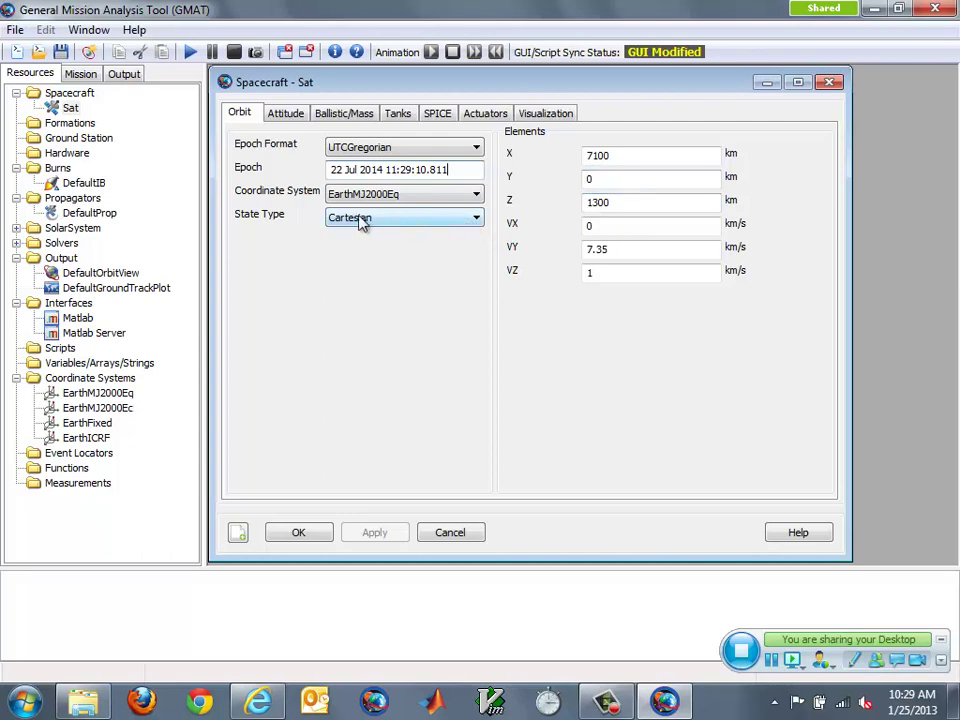
# - Switch Sat's state type to Keplerian and set the semi-major axis (SMA) to 83474.318 km
pyautogui.click(396, 221)
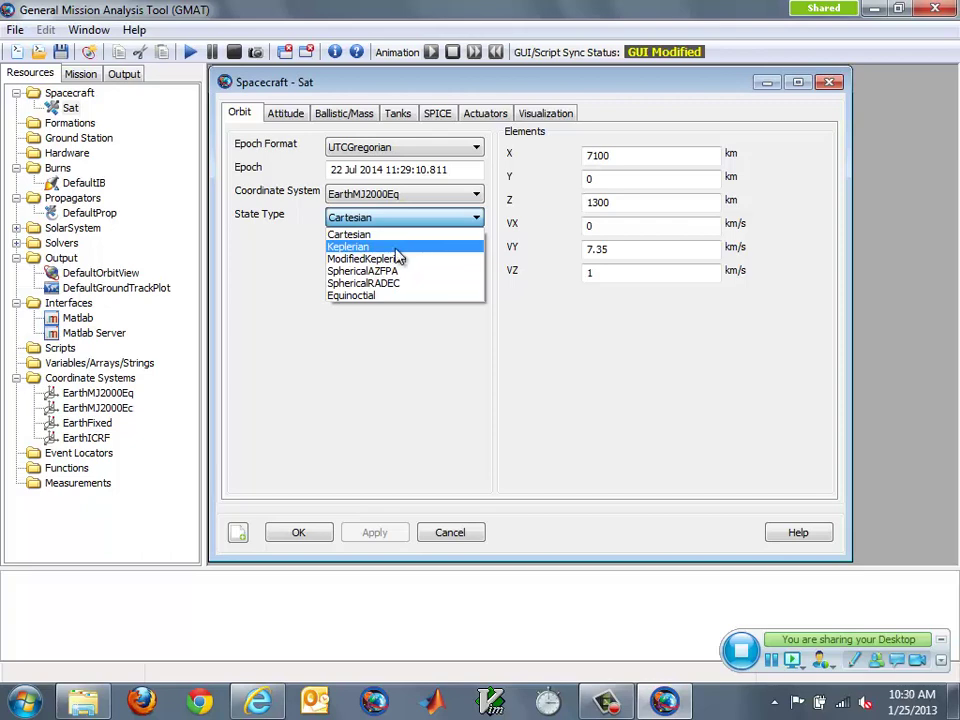
pyautogui.click(416, 248)
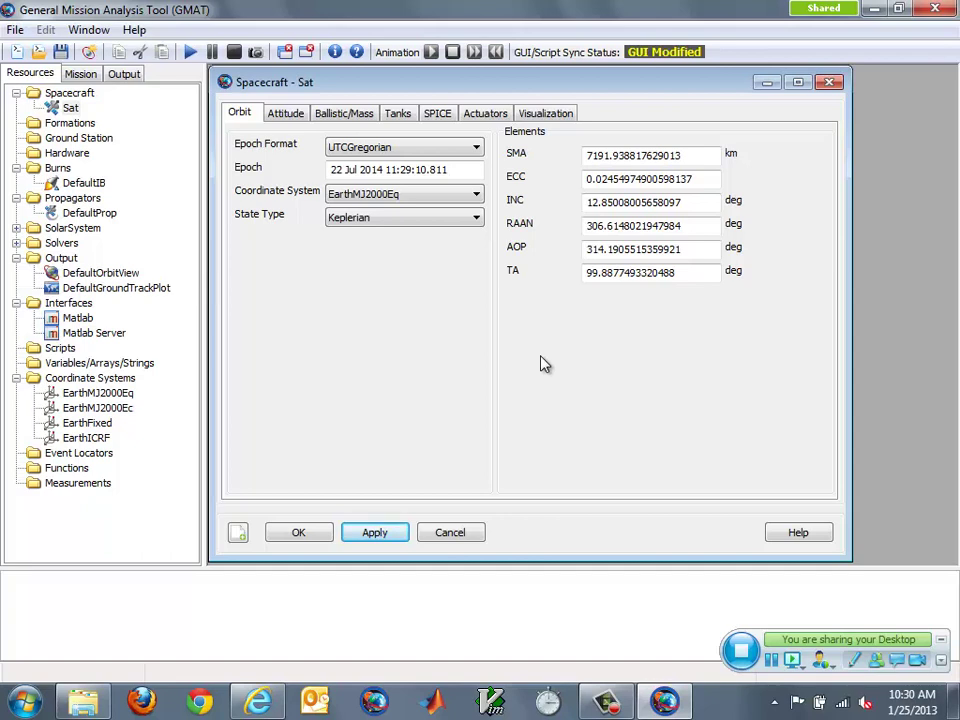
pyautogui.moveTo(700, 156); pyautogui.dragTo(500, 168)
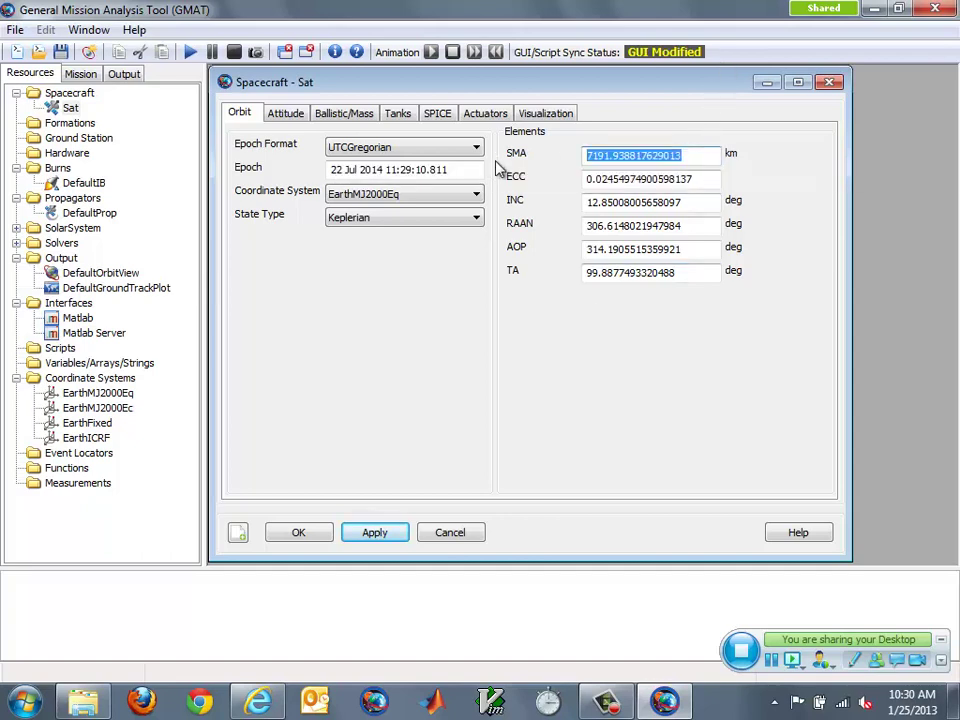
pyautogui.write('83')
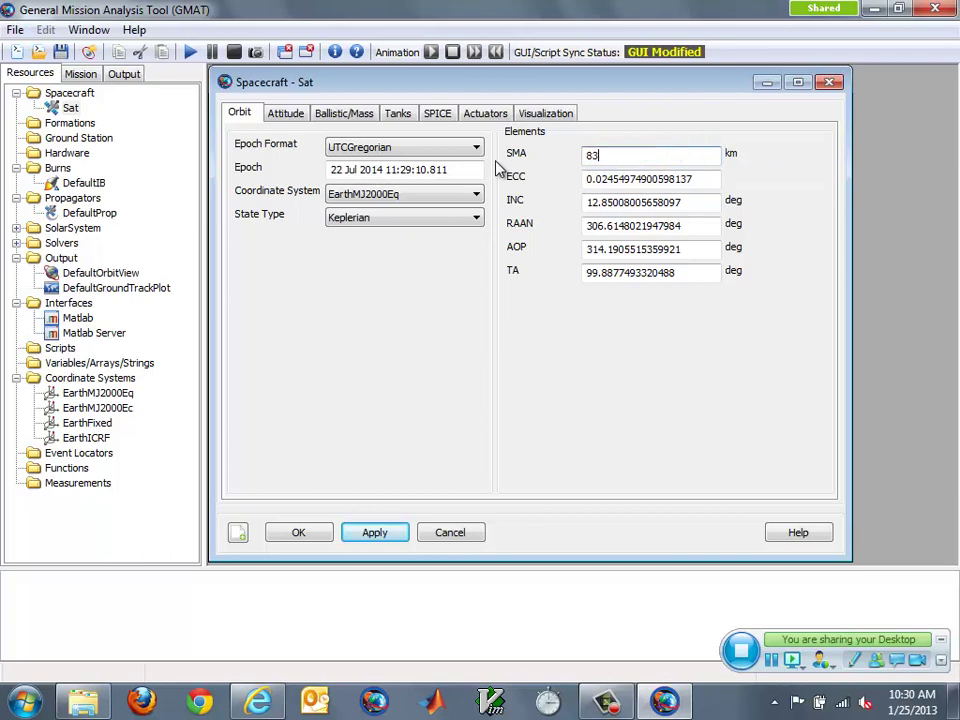
pyautogui.write('474.318')
pyautogui.press('Tab')
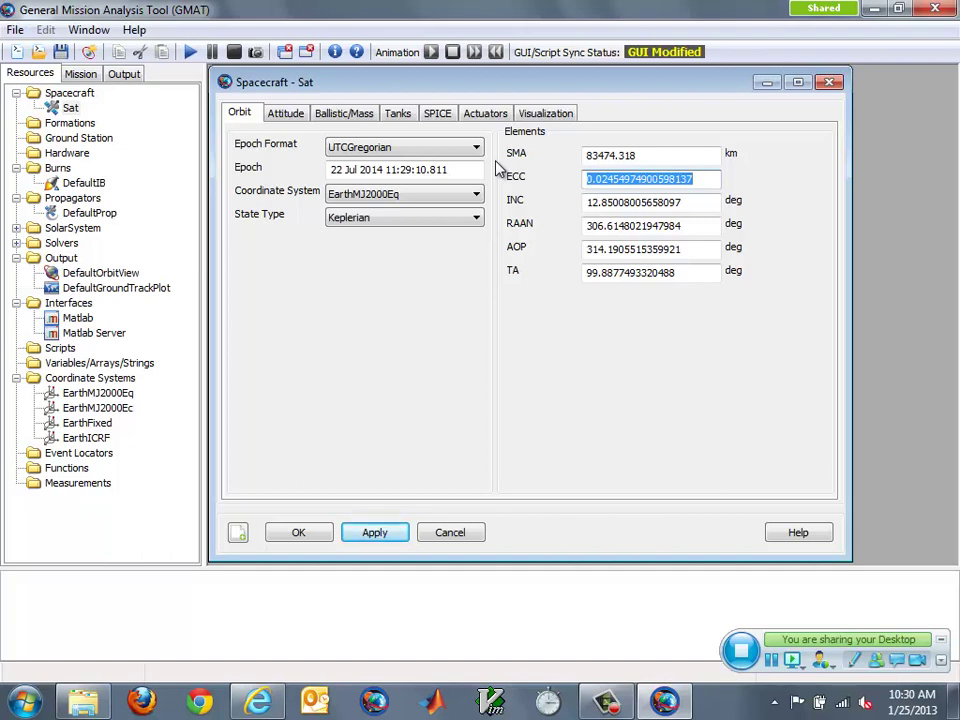
# - Set Sat's eccentricity (ECC) to 0.89652
pyautogui.write('0.89')
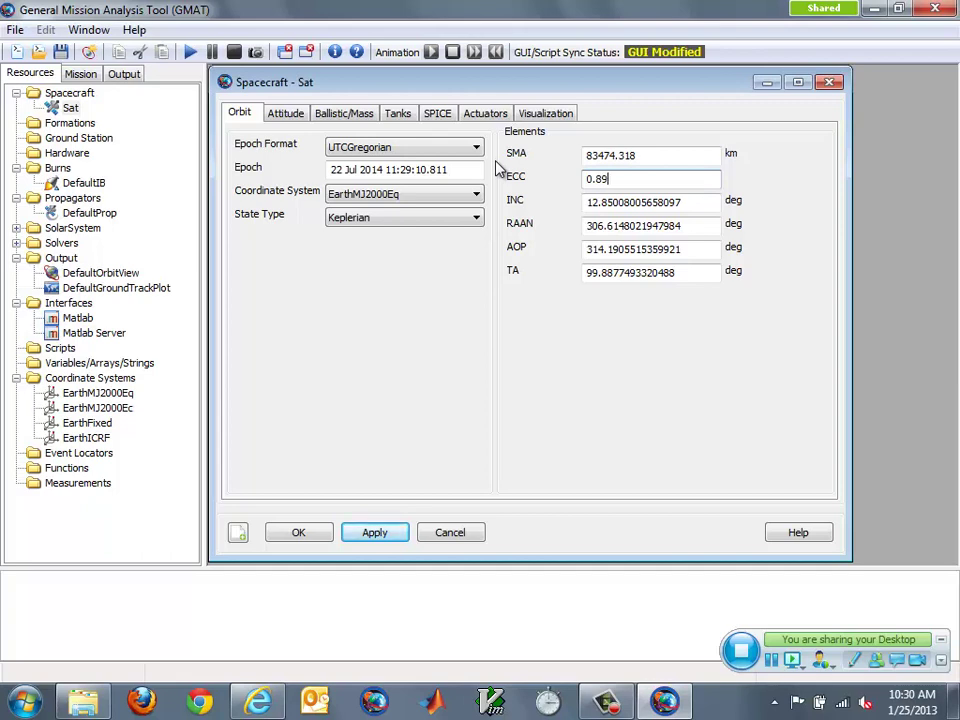
pyautogui.write('652')
pyautogui.press('Tab')
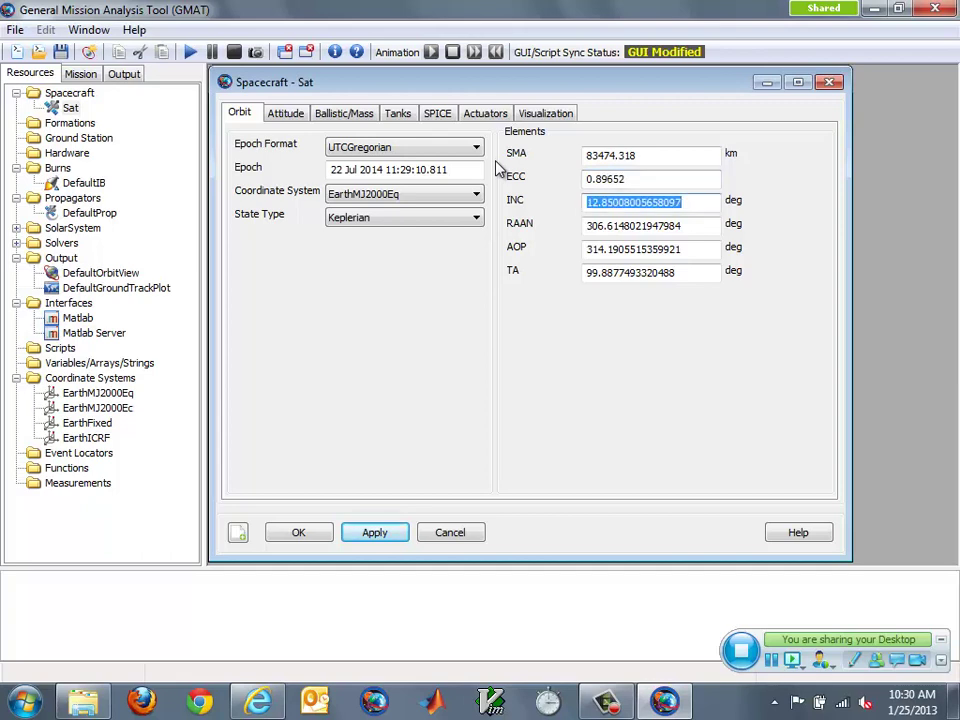
pyautogui.write('292.83')
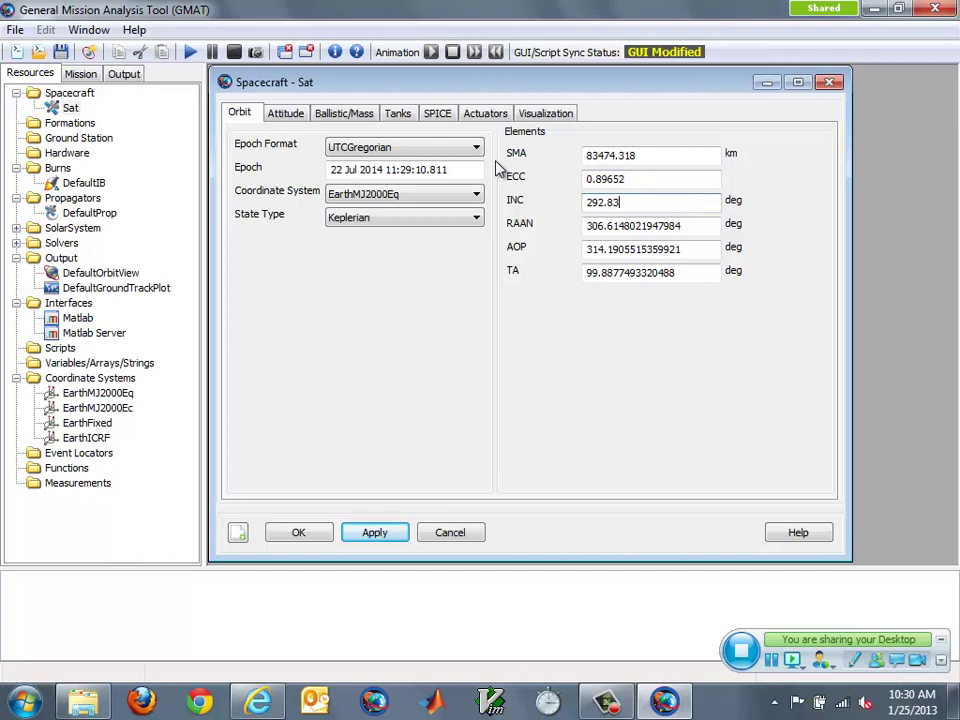
pyautogui.write('62')
pyautogui.press('Tab')
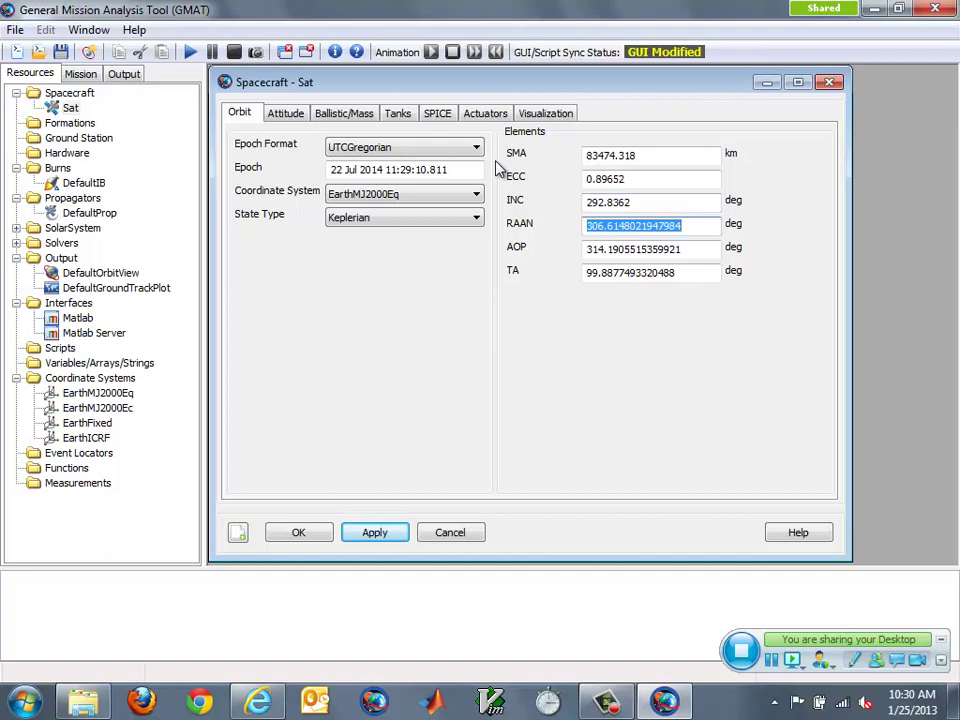
pyautogui.hotkey('shift', 'Tab')
pyautogui.hotkey('shift', 'Tab')
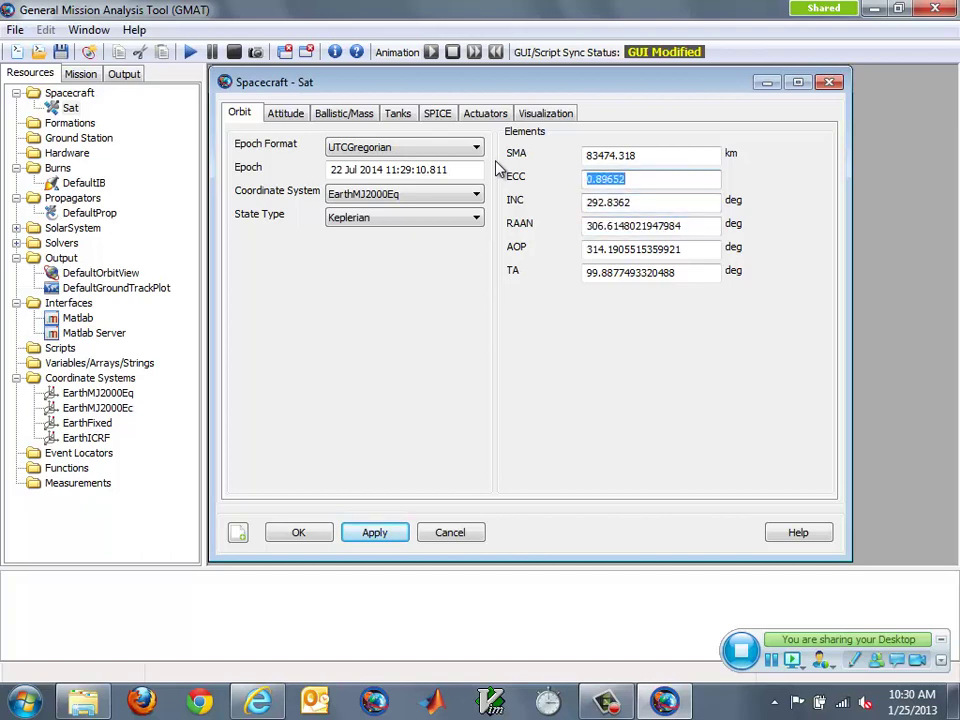
# - Set Sat's inclination (INC) to 12.4606 deg and its RAAN to 292.8362 deg
pyautogui.press('Tab')
pyautogui.write('12.460')
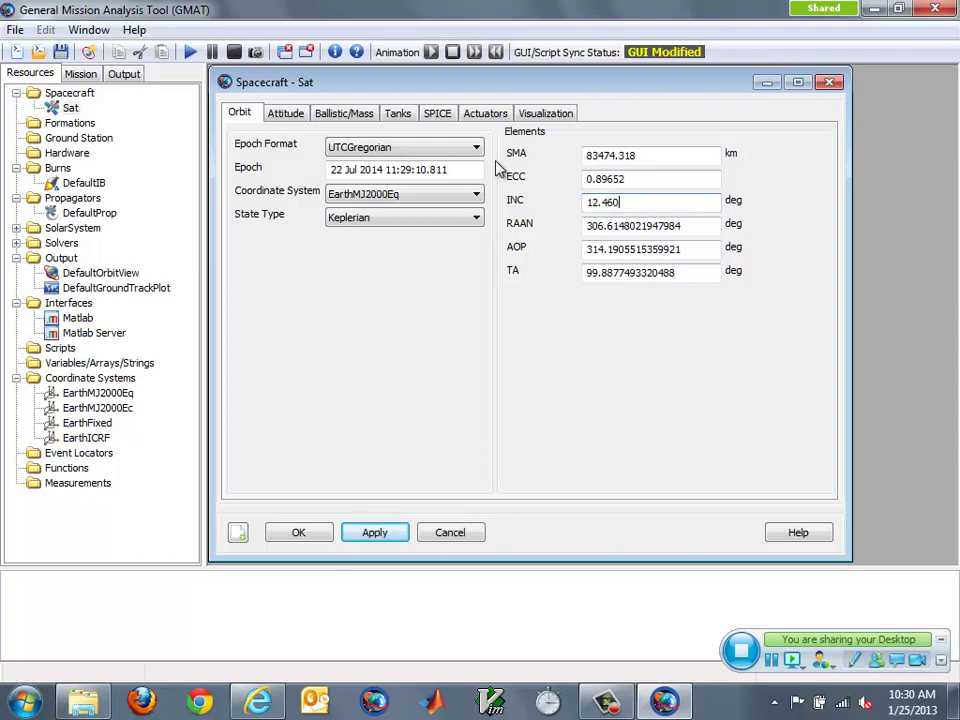
pyautogui.write('6')
pyautogui.press('Tab')
pyautogui.write('292')
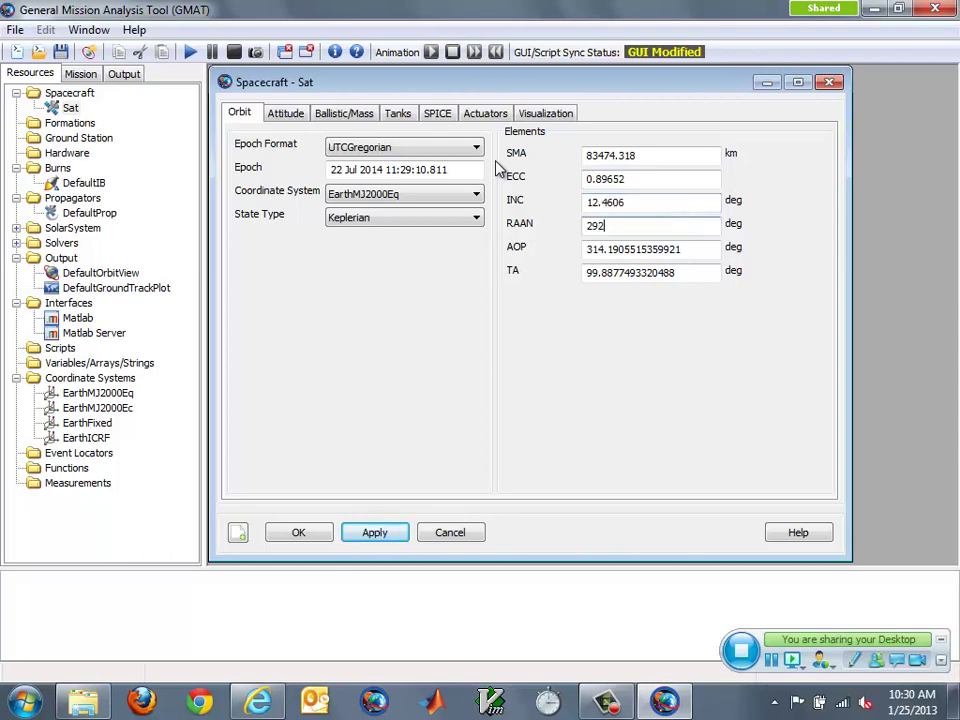
pyautogui.write('.8362')
# - Set Sat's argument of periapsis (AOP) to 218.9805 deg and true anomaly (TA) to 180 deg, and apply the changes
pyautogui.press('Tab')
pyautogui.write('218')
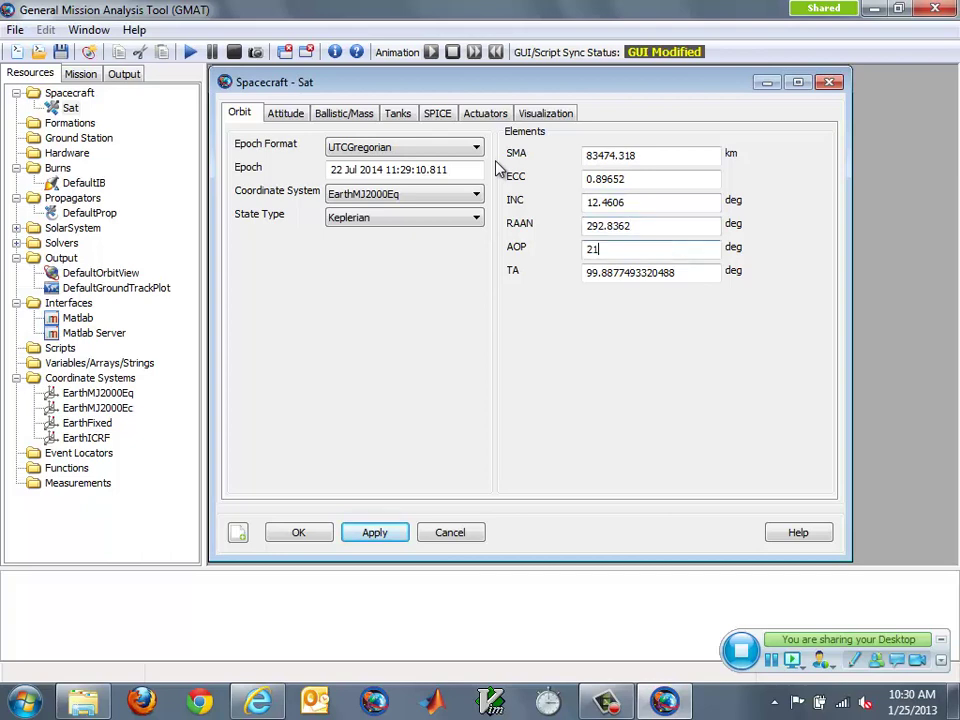
pyautogui.write('.9805')
pyautogui.press('Tab')
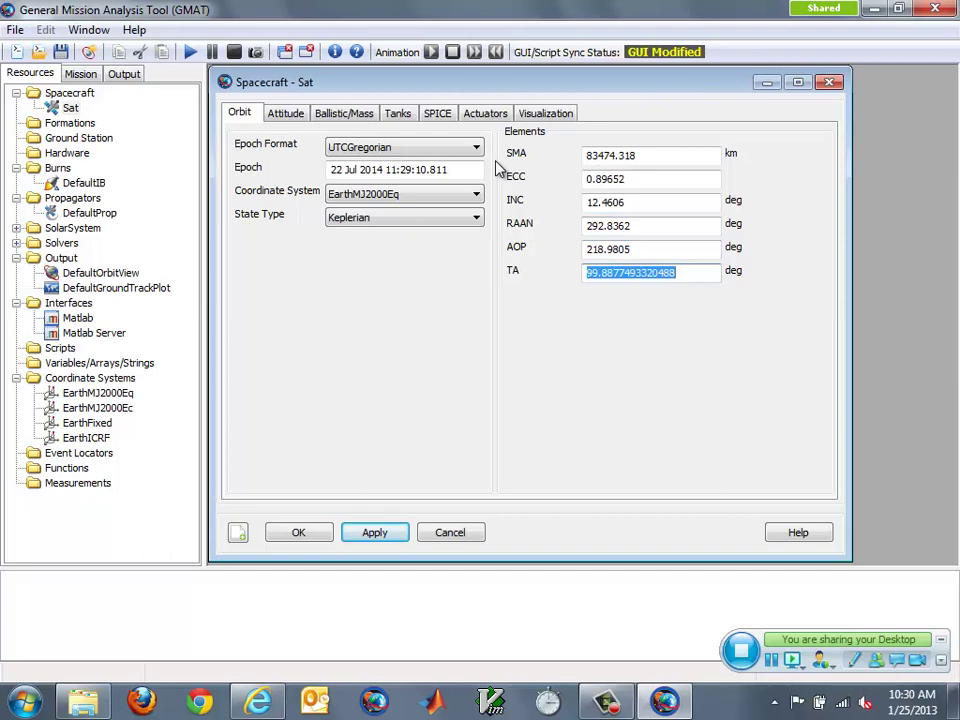
pyautogui.write('180')
pyautogui.press('Return')
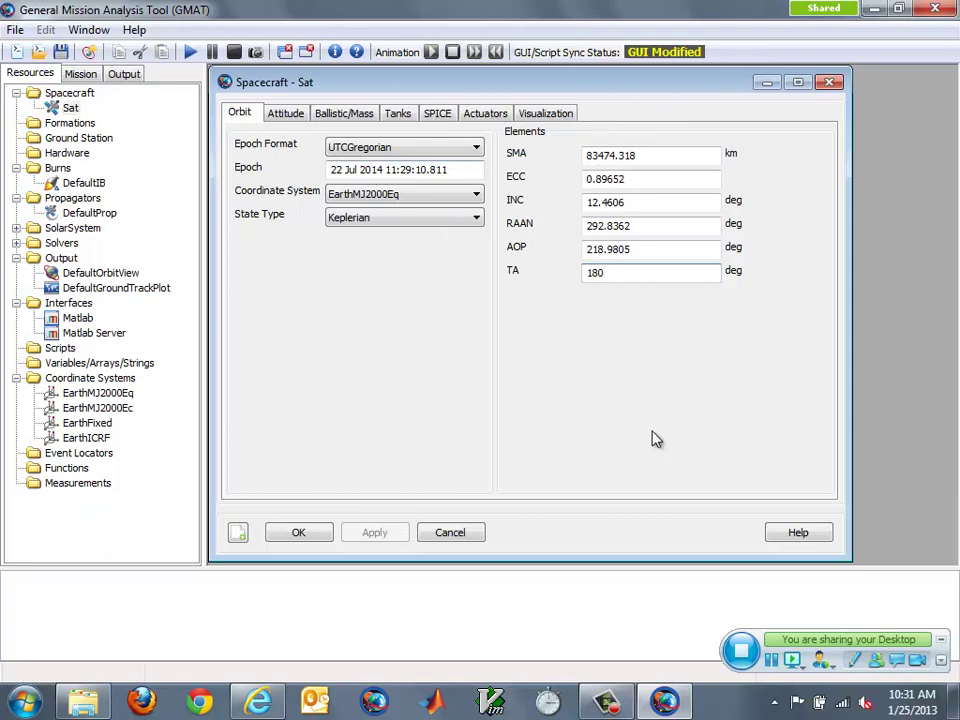
# - Save the mission script to the Desktop as Tut1 and close the Sat spacecraft's settings
pyautogui.click(61, 55)
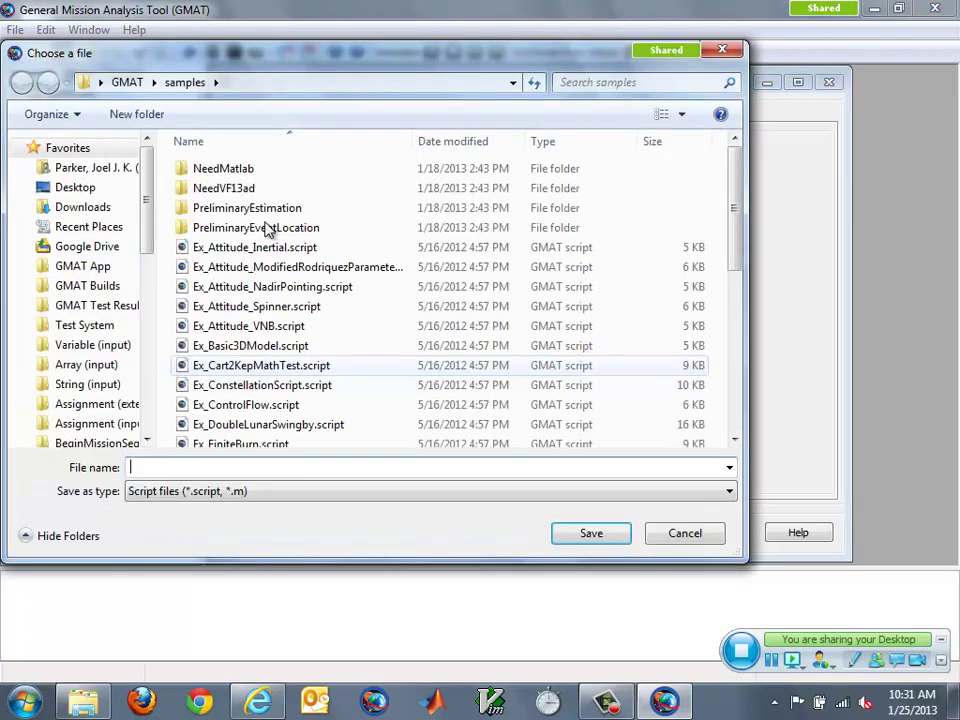
pyautogui.click(80, 189)
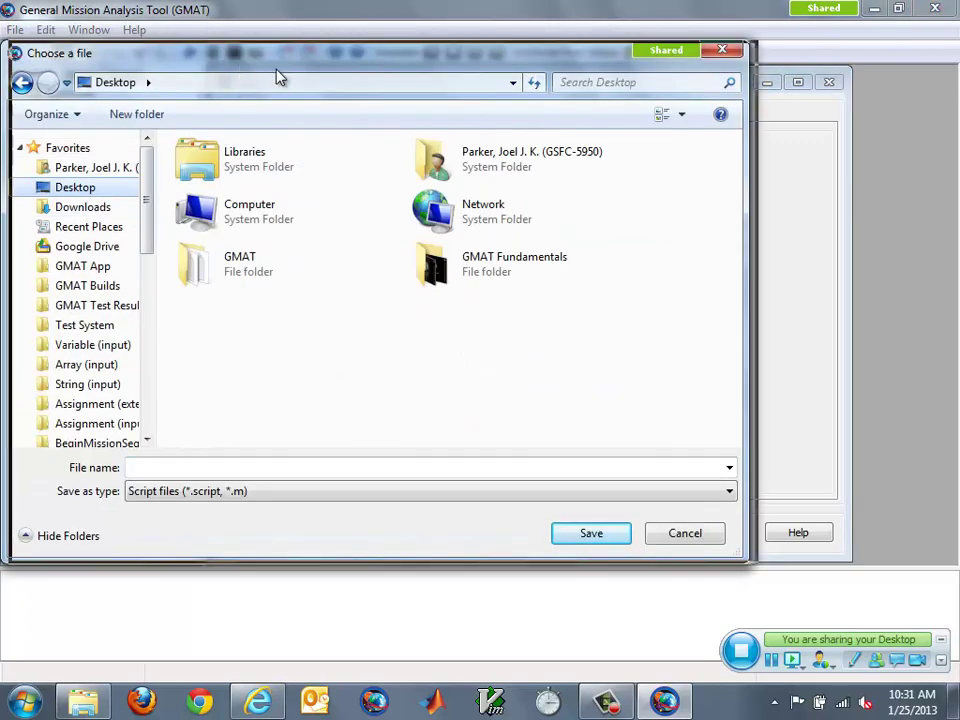
pyautogui.moveTo(270, 60); pyautogui.dragTo(307, 65)
pyautogui.click(295, 472)
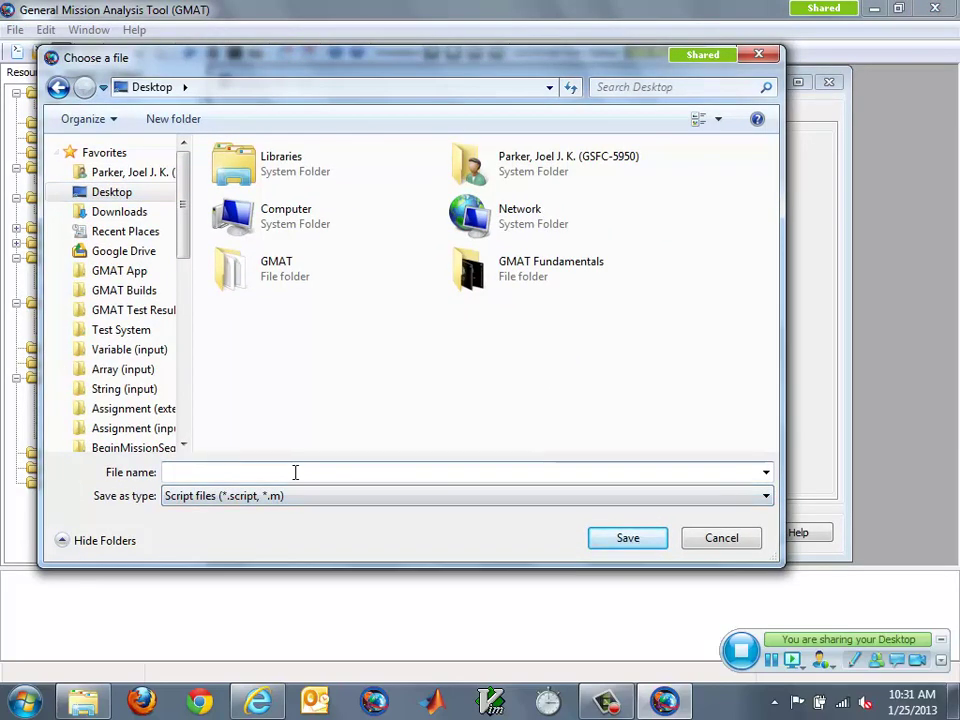
pyautogui.write('Tut1')
pyautogui.click(634, 542)
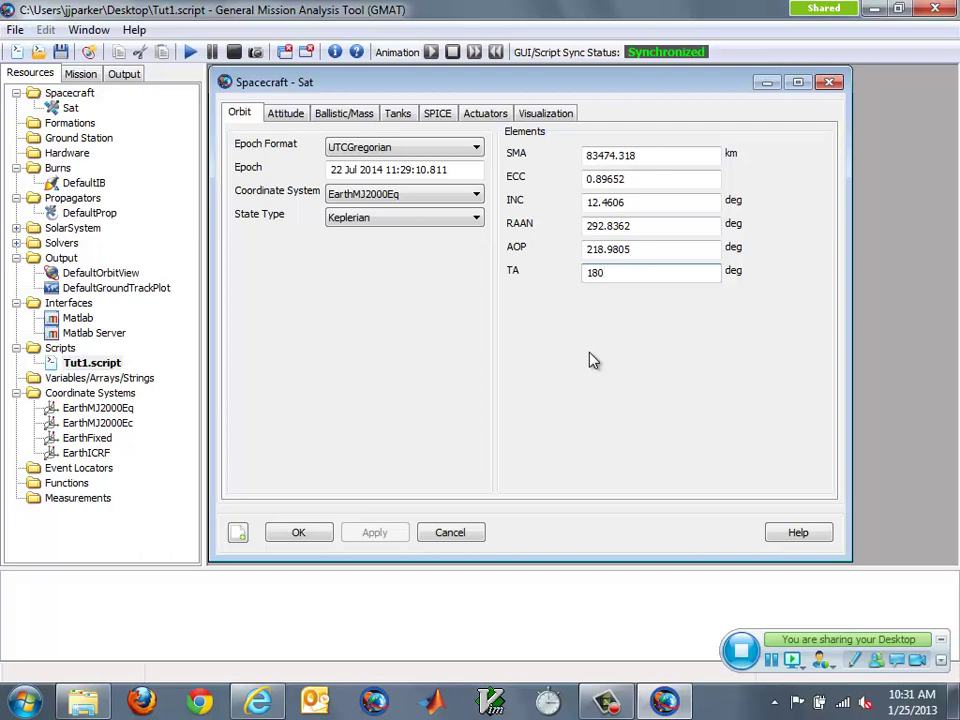
pyautogui.click(322, 538)
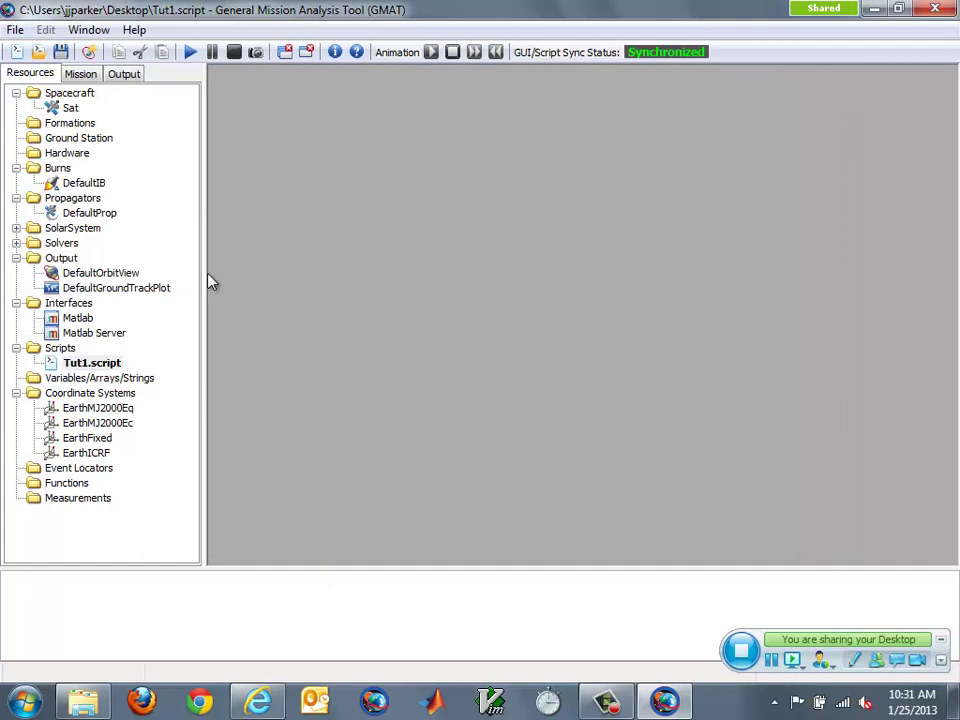
# - Rename the DefaultProp propagator to LowEarthProp
pyautogui.click(96, 215)
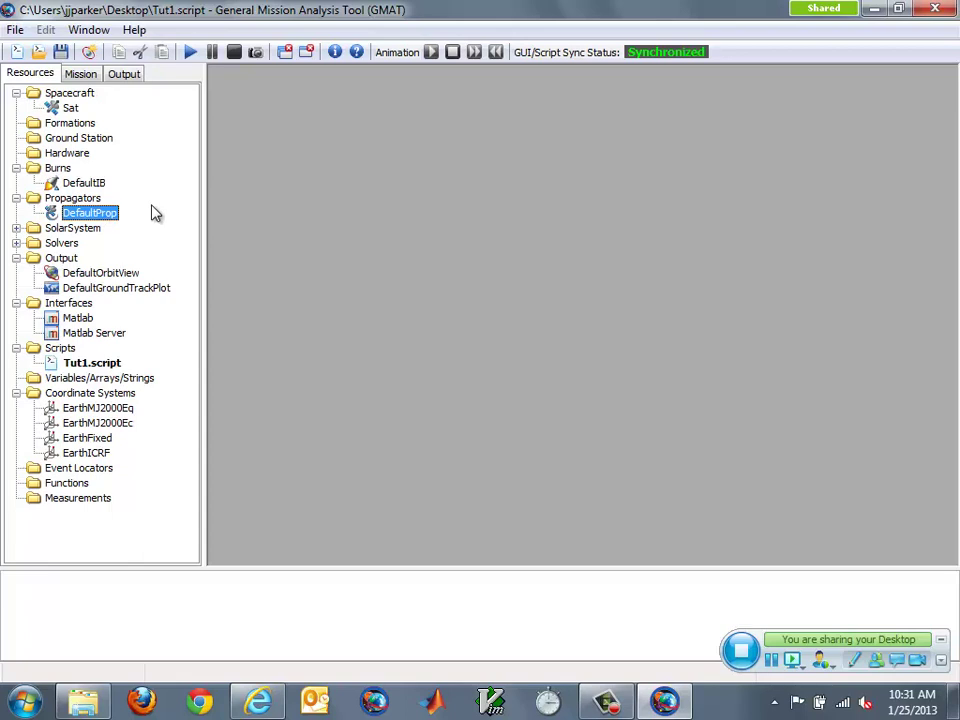
pyautogui.rightClick(115, 212)
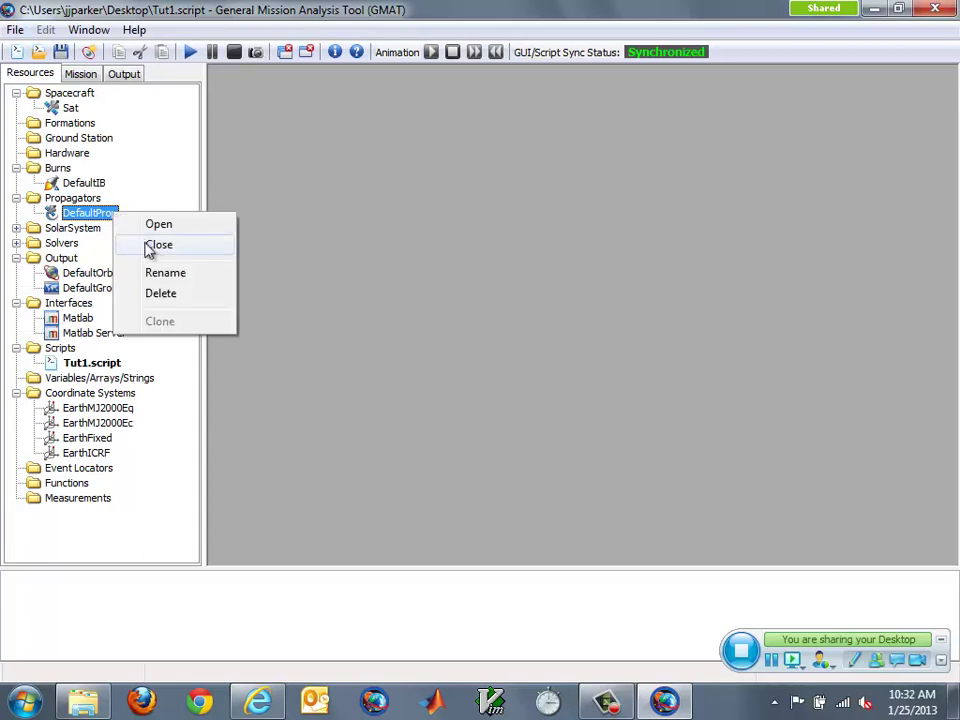
pyautogui.click(165, 273)
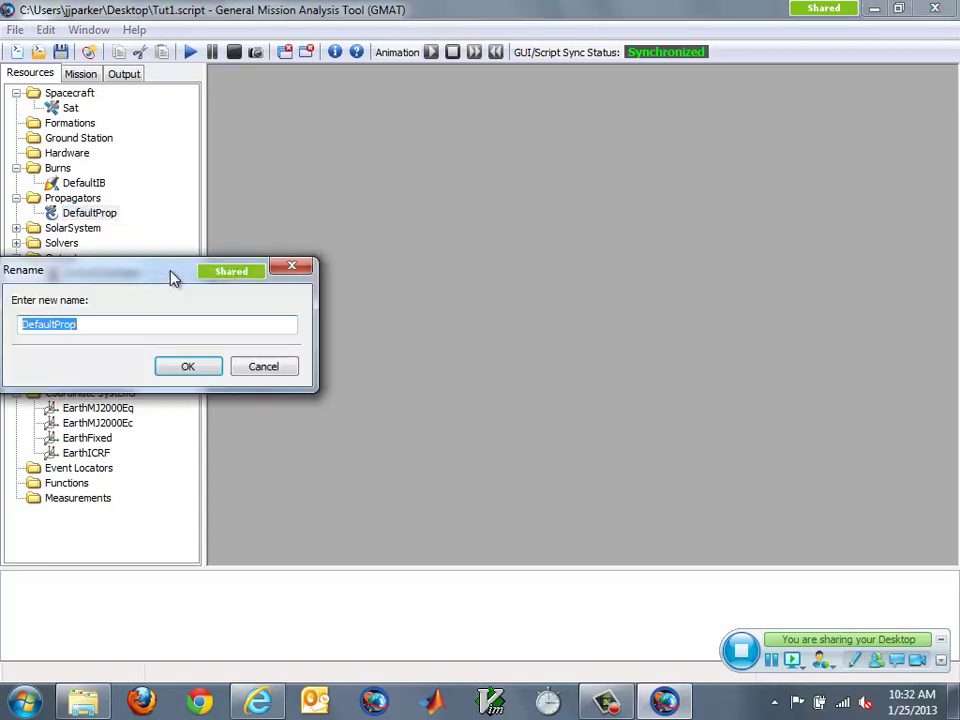
pyautogui.write('LowEar')
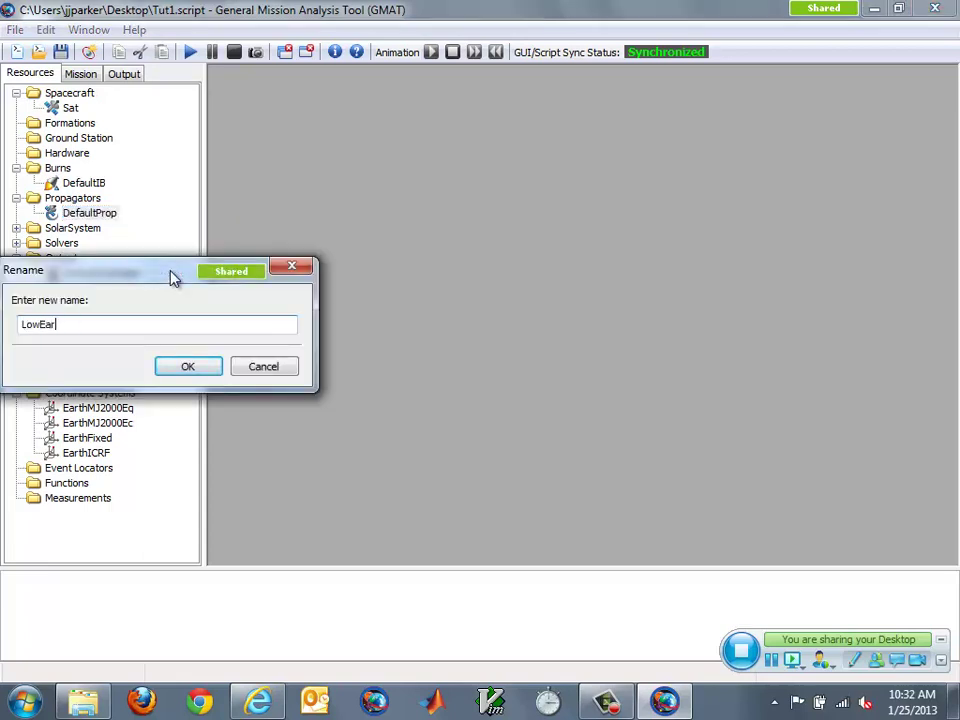
pyautogui.write('thProp')
pyautogui.press('Return')
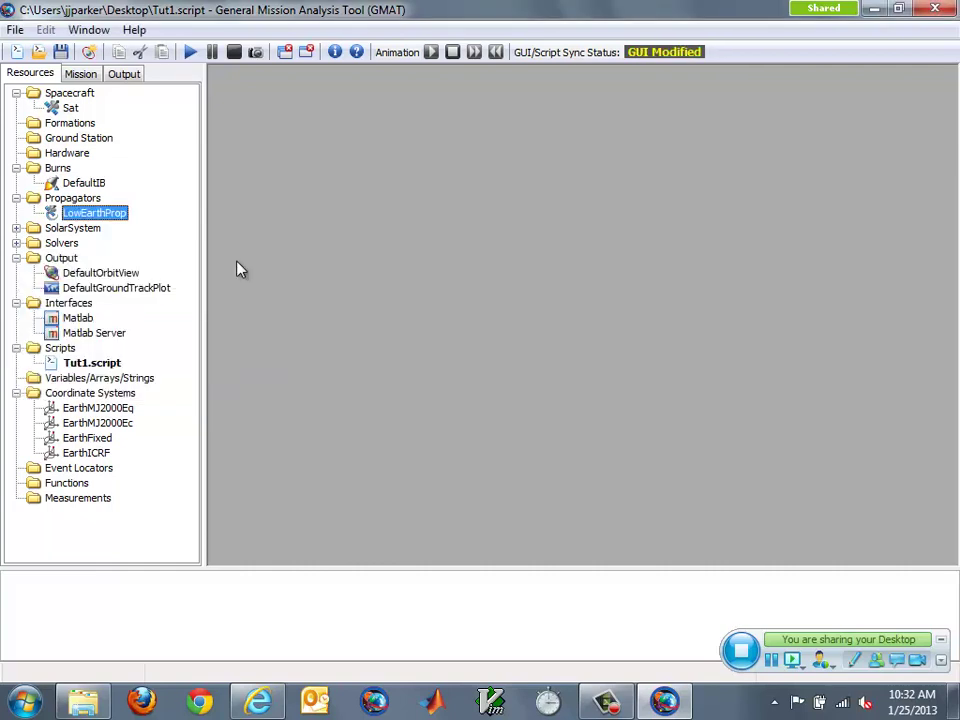
# - Open LowEarthProp's settings and set the Earth gravity model's degree and order to 10
pyautogui.doubleClick(120, 213)
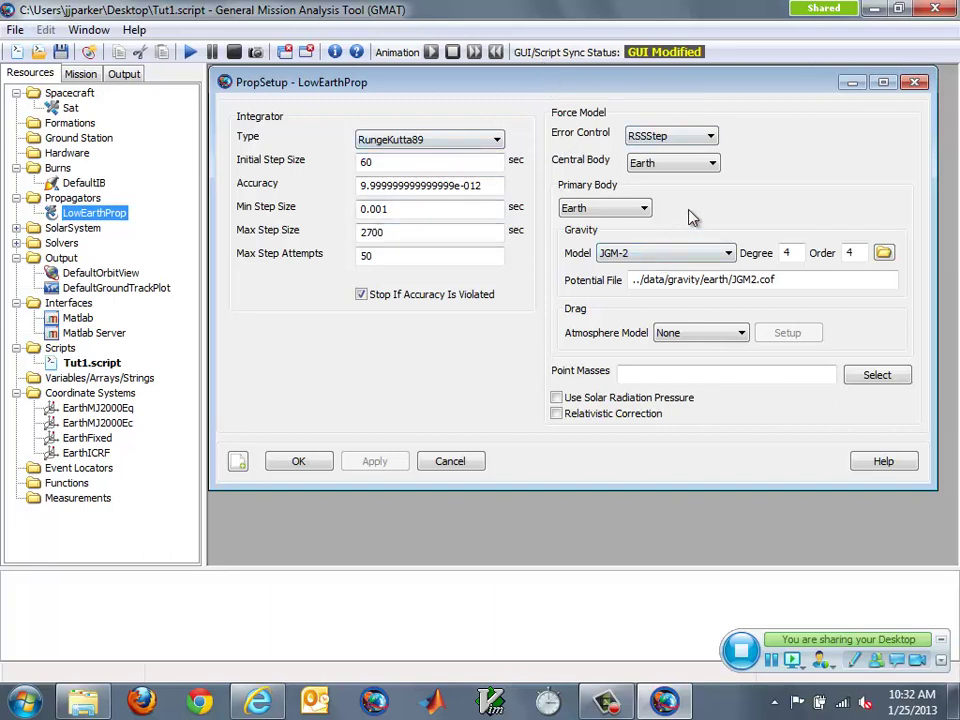
pyautogui.click(786, 252)
pyautogui.write('10')
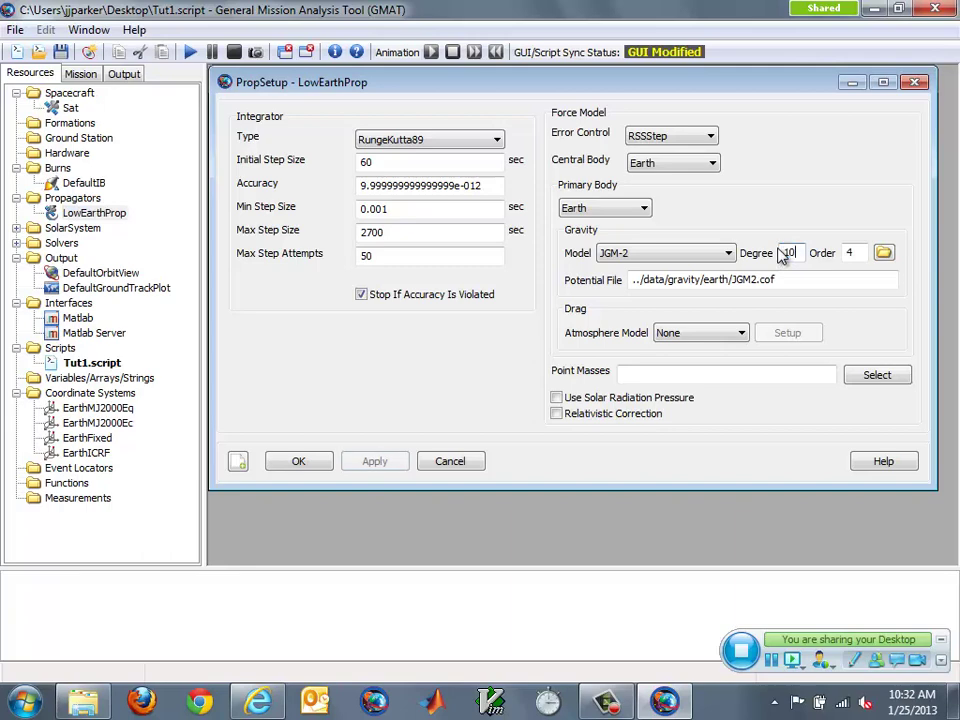
pyautogui.press('Tab')
pyautogui.write('10')
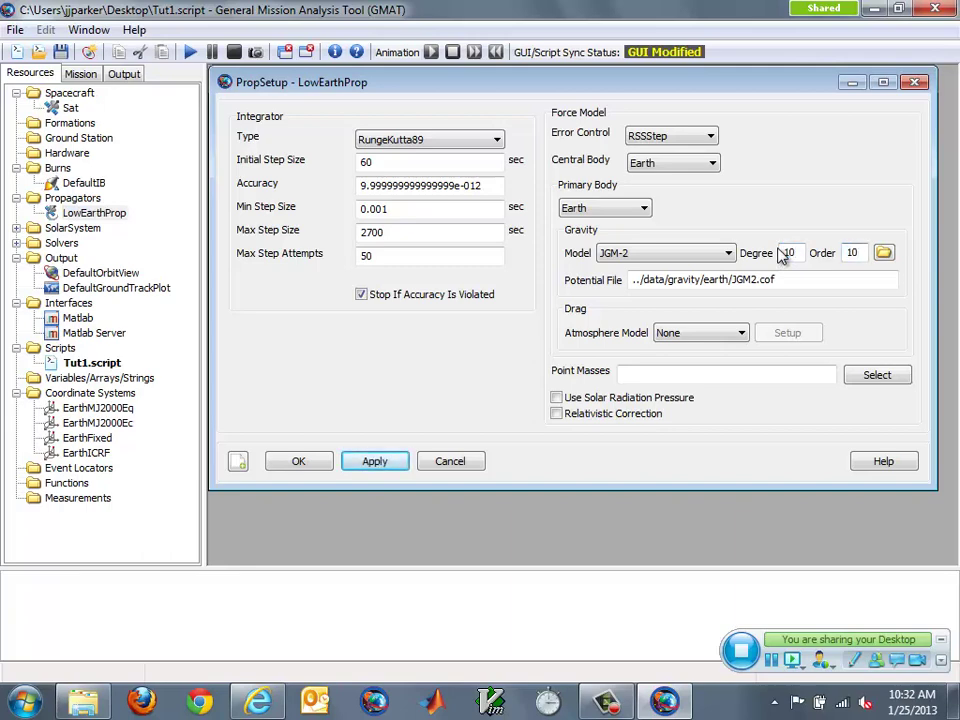
# - Set LowEarthProp's drag atmosphere model to JacchiaRoberts and check its space weather inputs without changing them
pyautogui.click(748, 334)
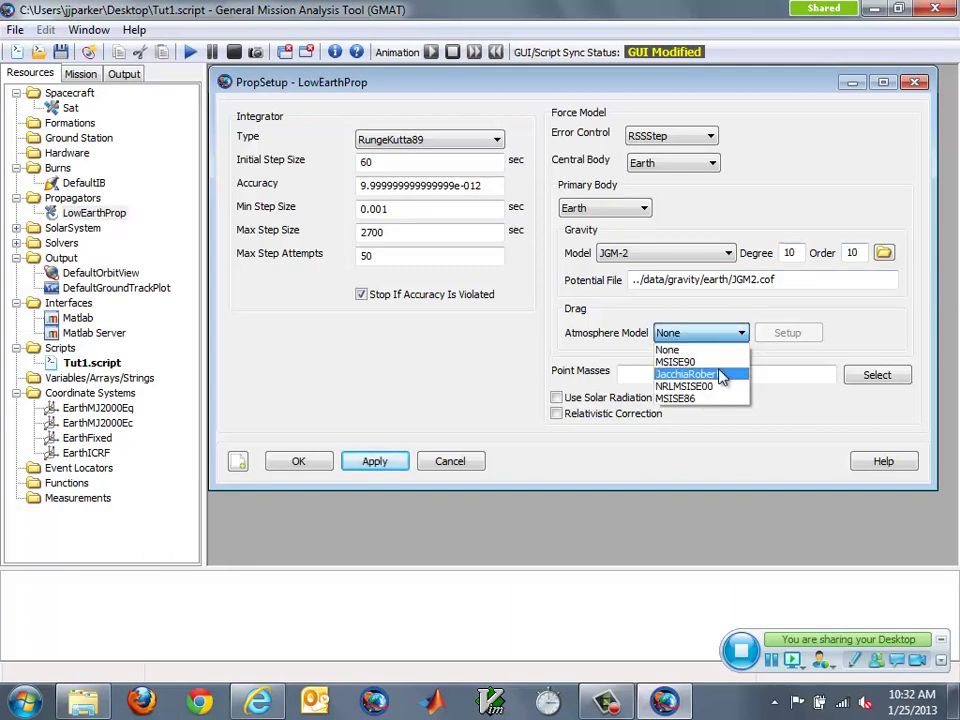
pyautogui.click(724, 370)
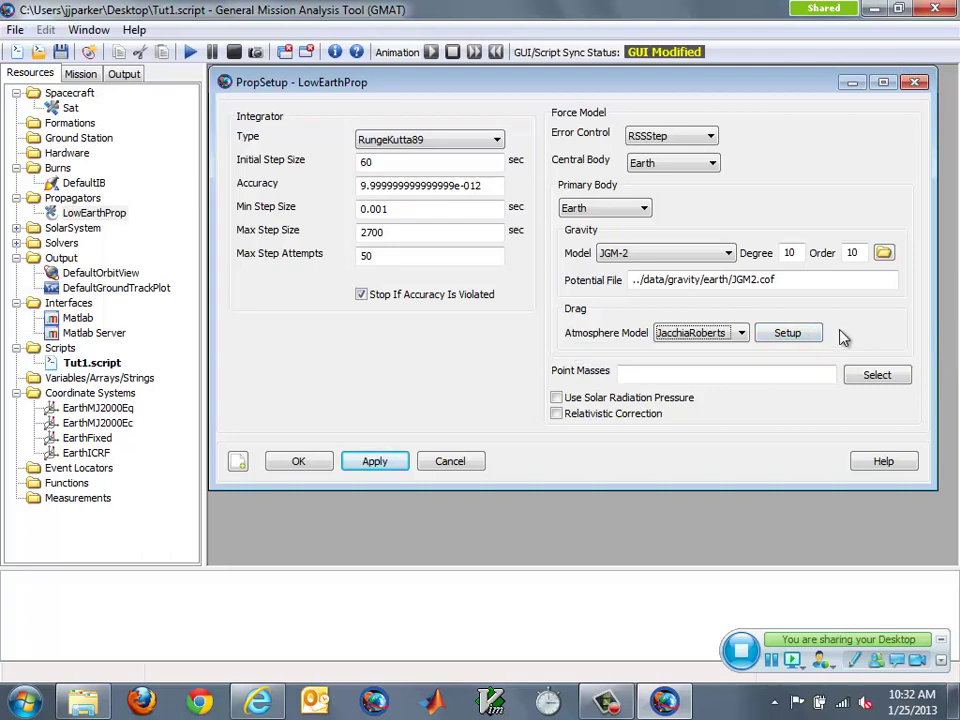
pyautogui.click(787, 333)
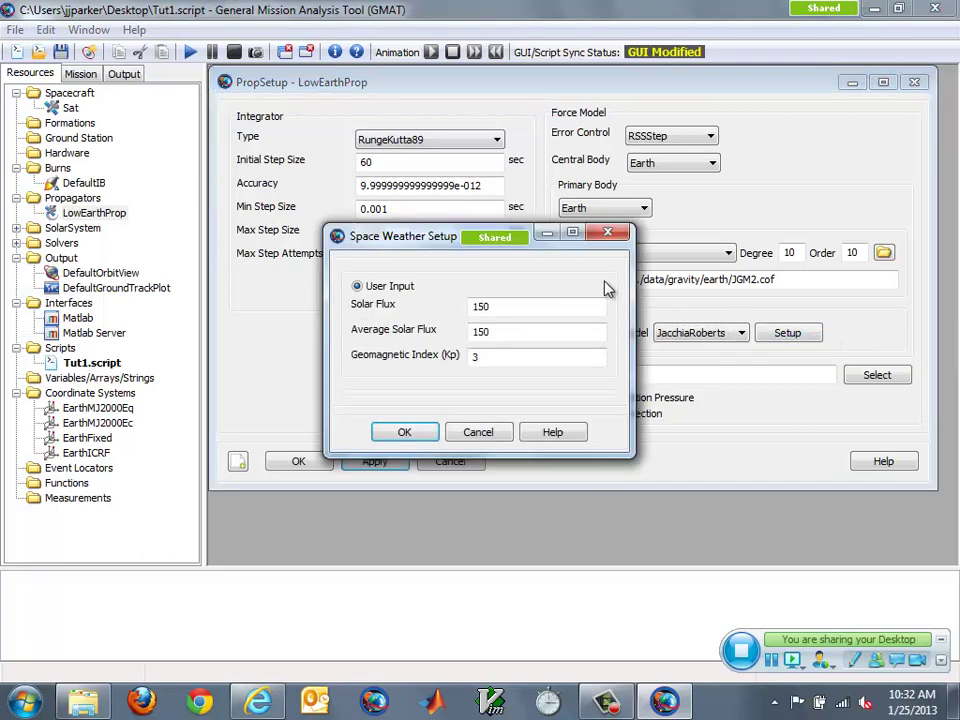
pyautogui.click(506, 431)
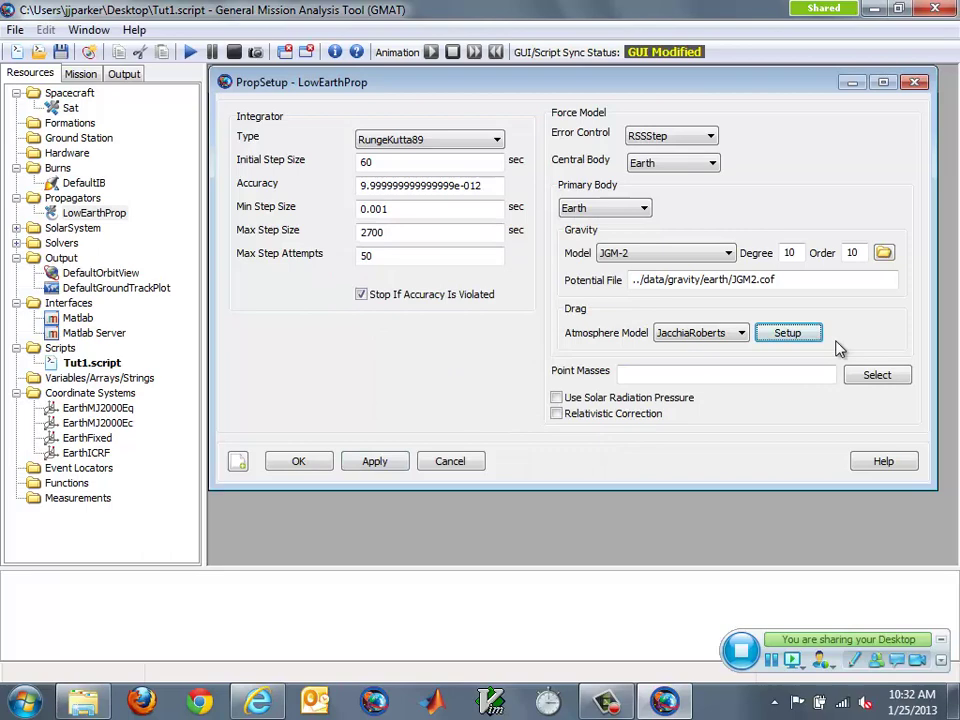
# - Add Luna and Sun as point masses in LowEarthProp's force model
pyautogui.click(877, 375)
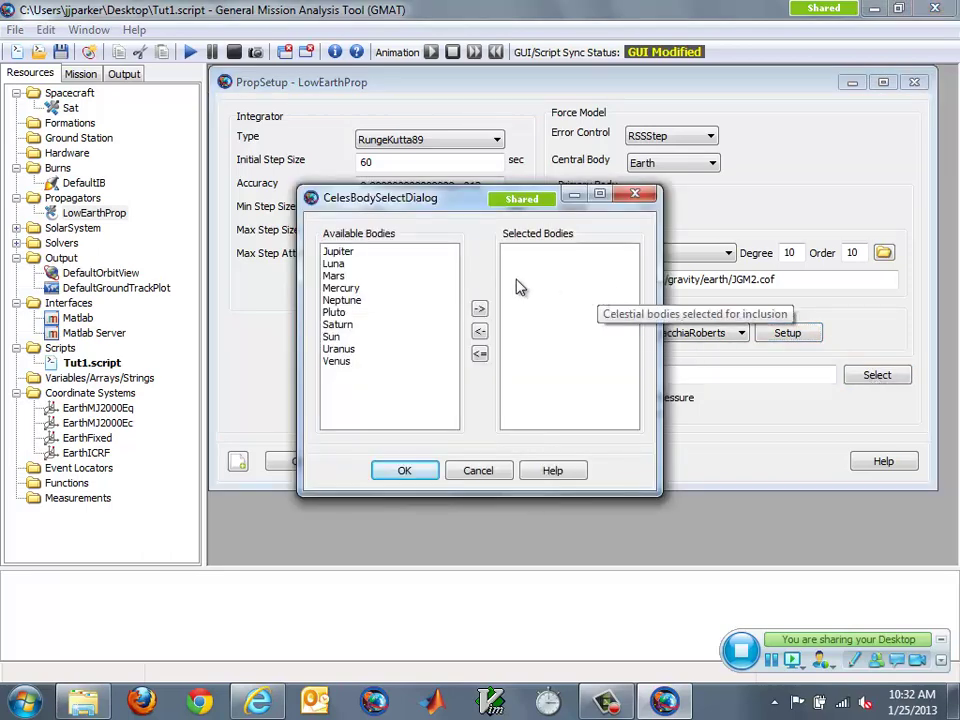
pyautogui.doubleClick(333, 263)
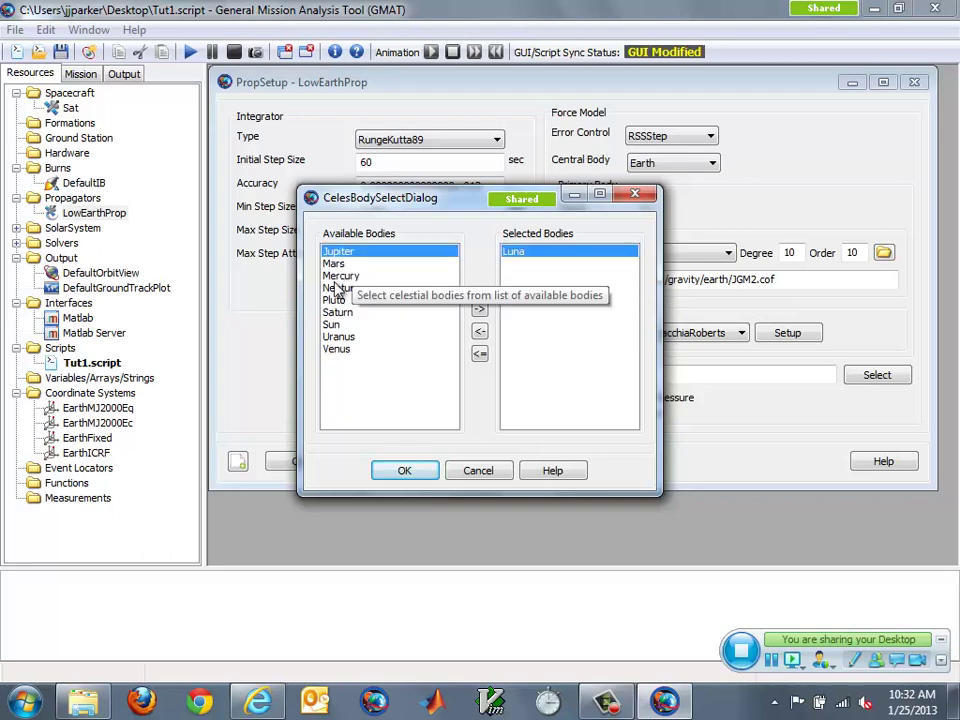
pyautogui.doubleClick(325, 324)
pyautogui.click(404, 470)
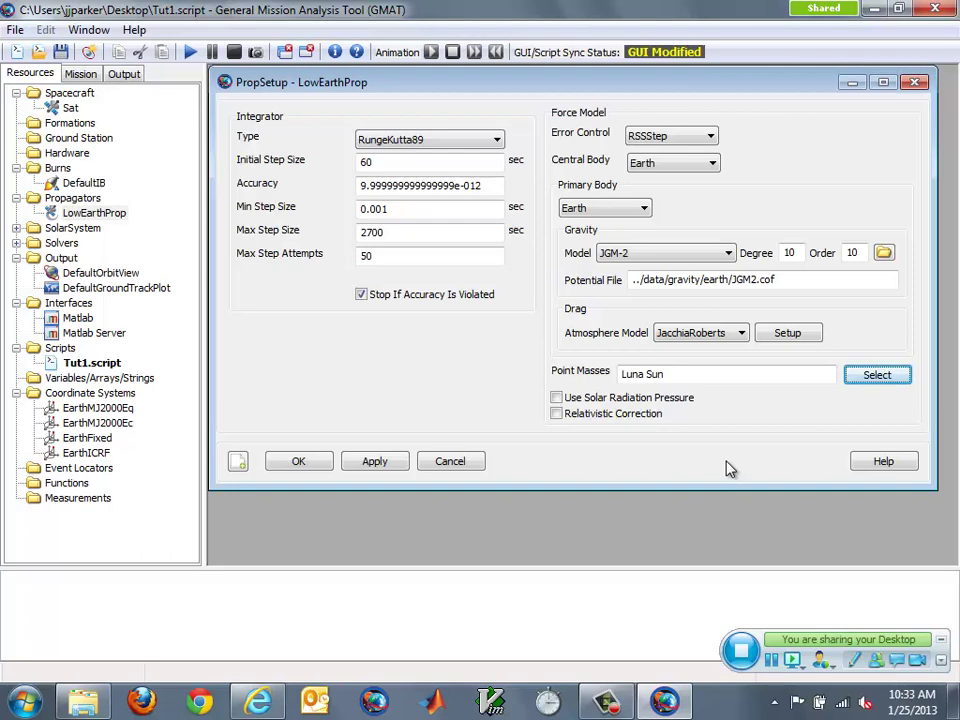
# - Enable solar radiation pressure for LowEarthProp, apply the changes and close its settings
pyautogui.click(630, 397)
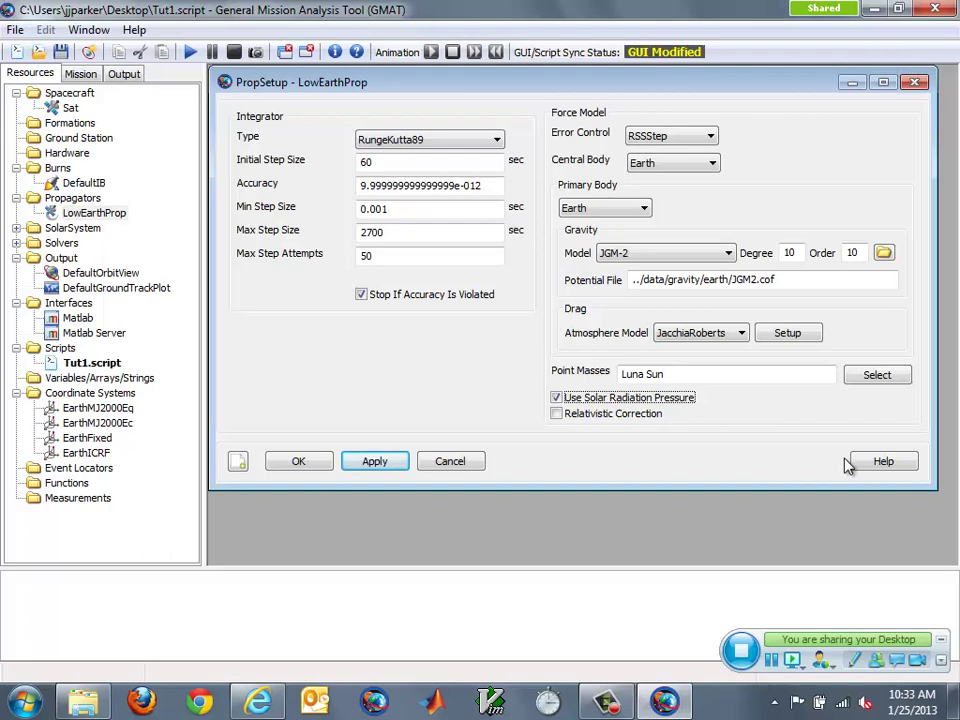
pyautogui.click(375, 461)
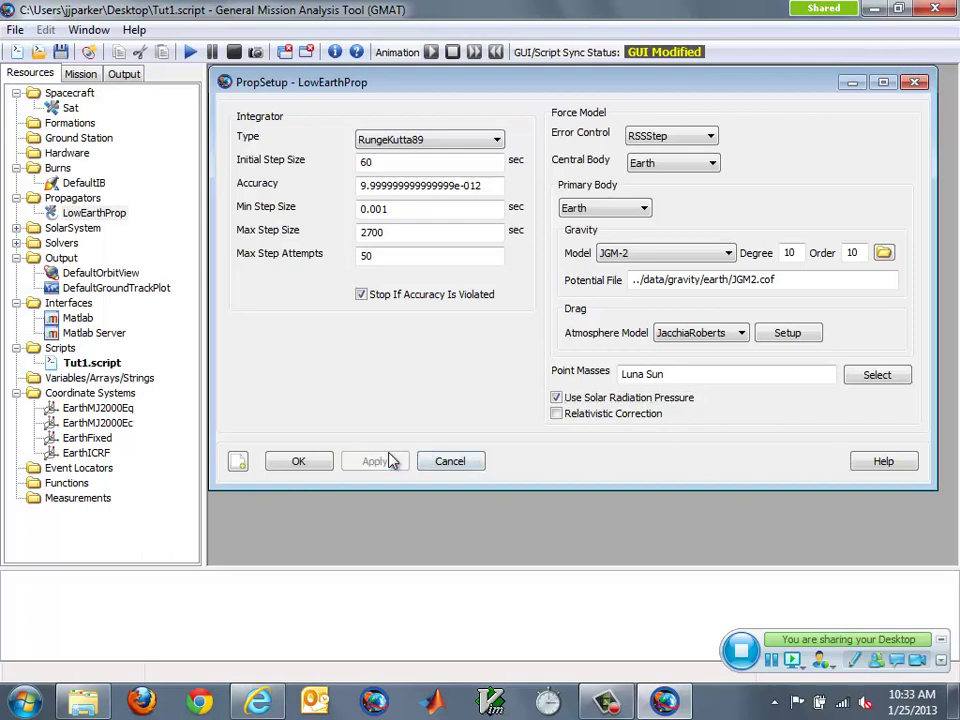
pyautogui.click(299, 461)
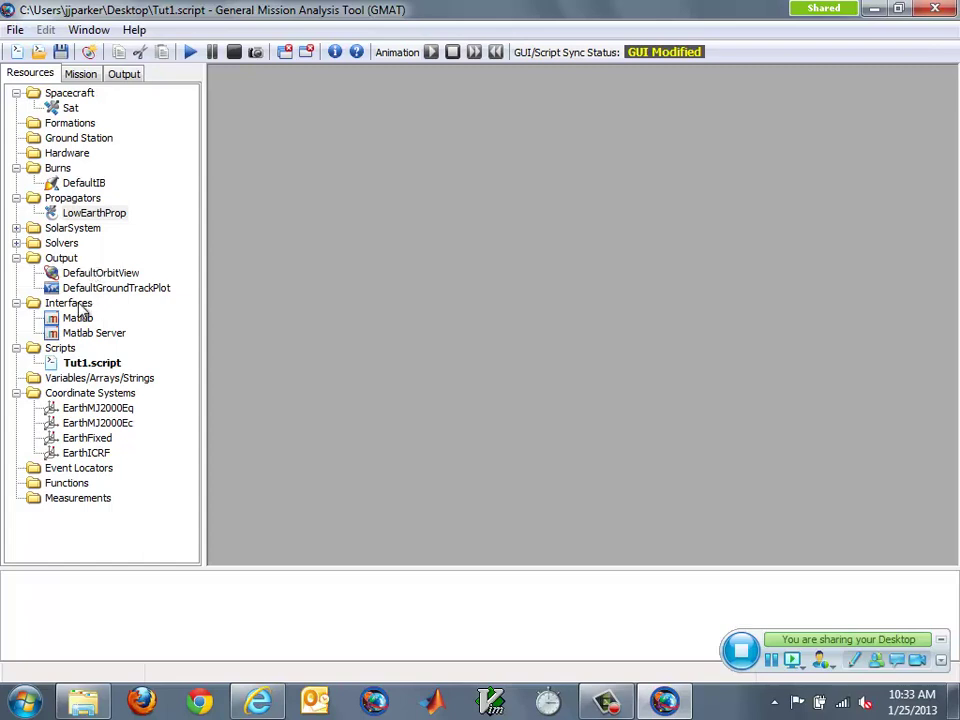
pyautogui.click(86, 275)
pyautogui.doubleClick(86, 275)
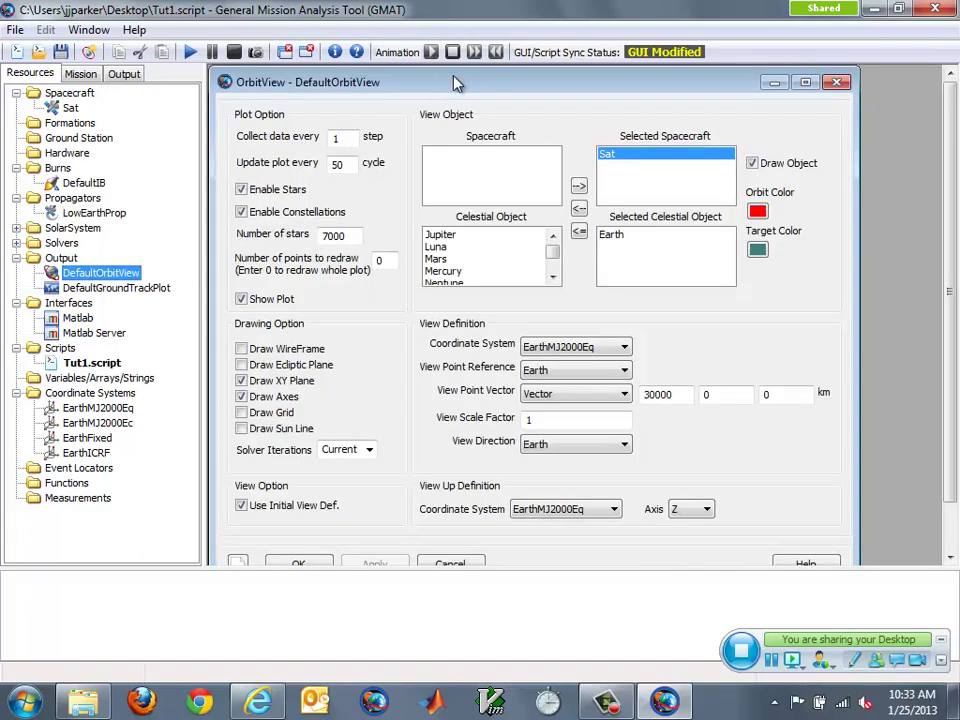
pyautogui.moveTo(476, 86); pyautogui.dragTo(490, 89)
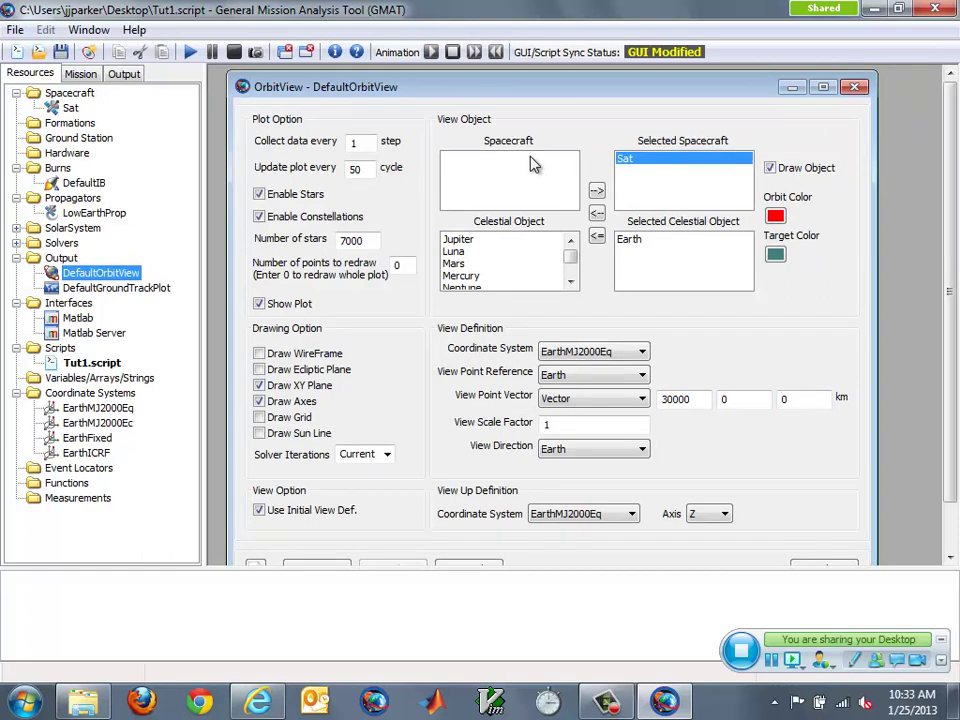
pyautogui.click(728, 101)
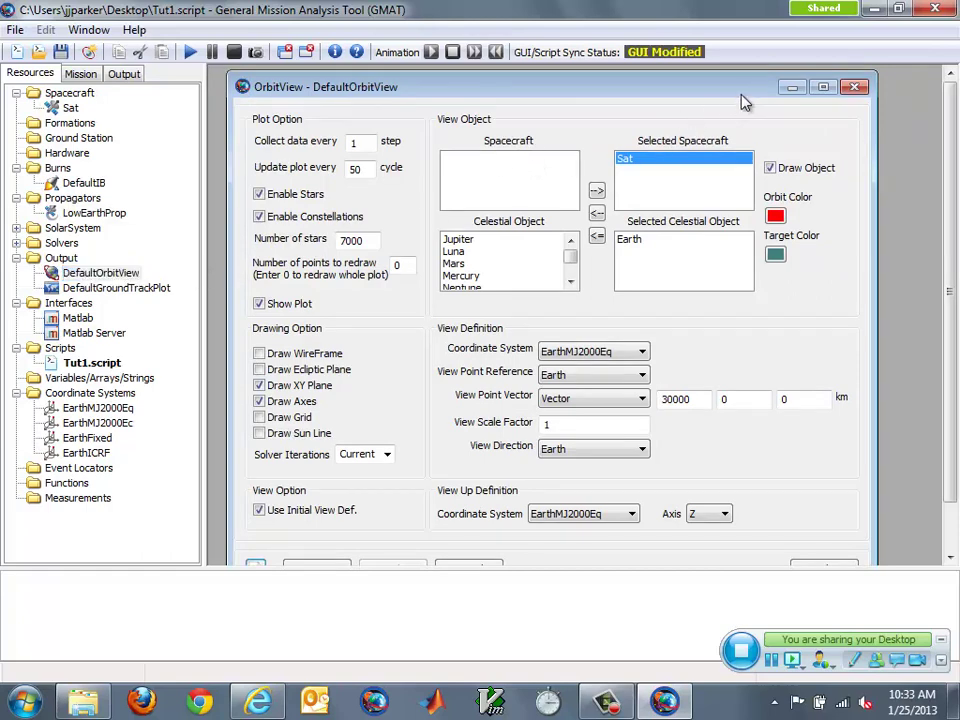
pyautogui.moveTo(742, 96); pyautogui.dragTo(741, 89)
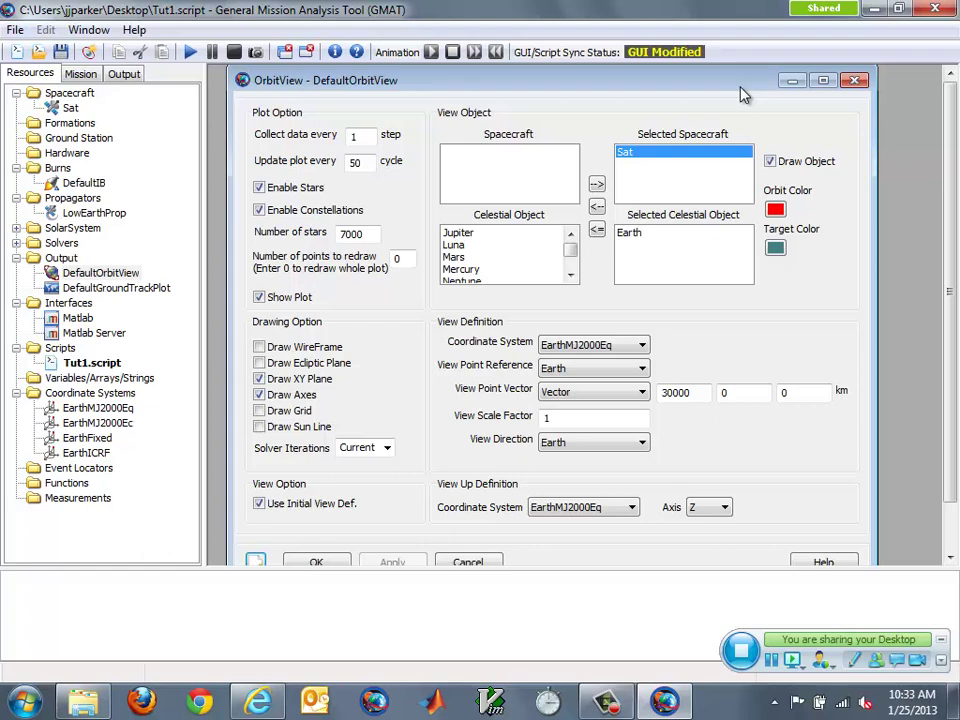
pyautogui.click(707, 392)
pyautogui.doubleClick(707, 392)
pyautogui.press('BackSpace')
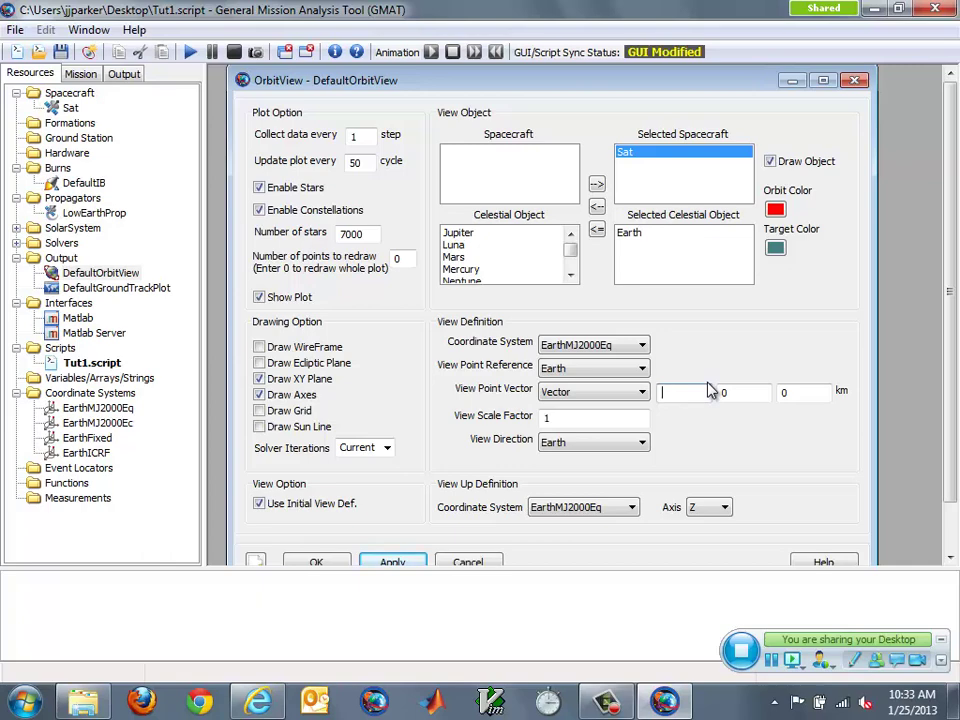
pyautogui.write('-60')
pyautogui.press('Tab')
pyautogui.write('30000')
pyautogui.press('Tab')
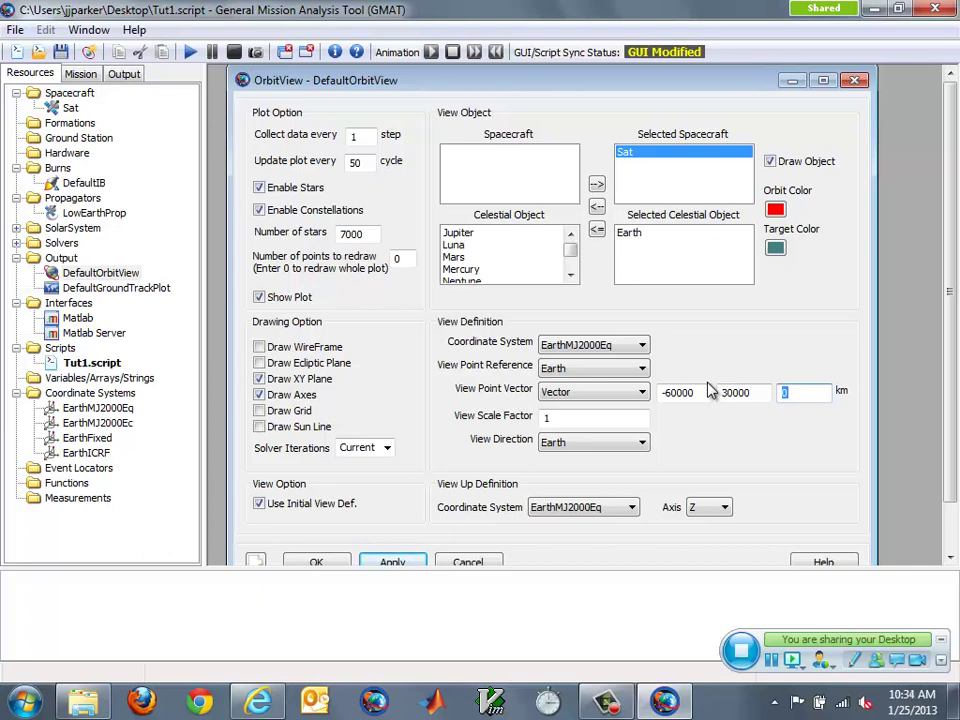
pyautogui.click(855, 80)
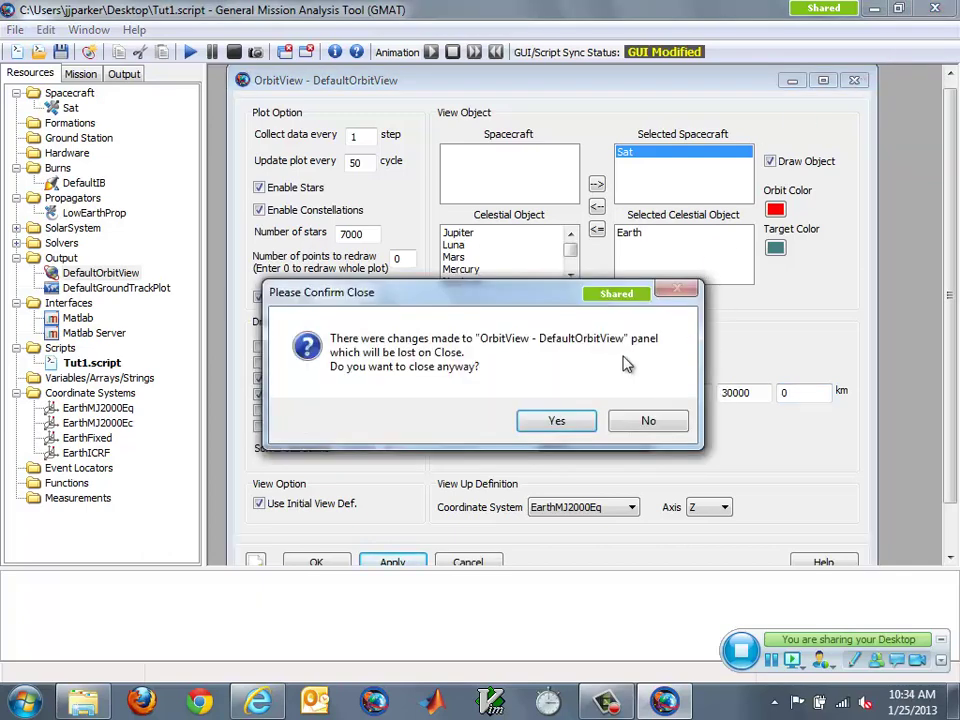
pyautogui.click(558, 424)
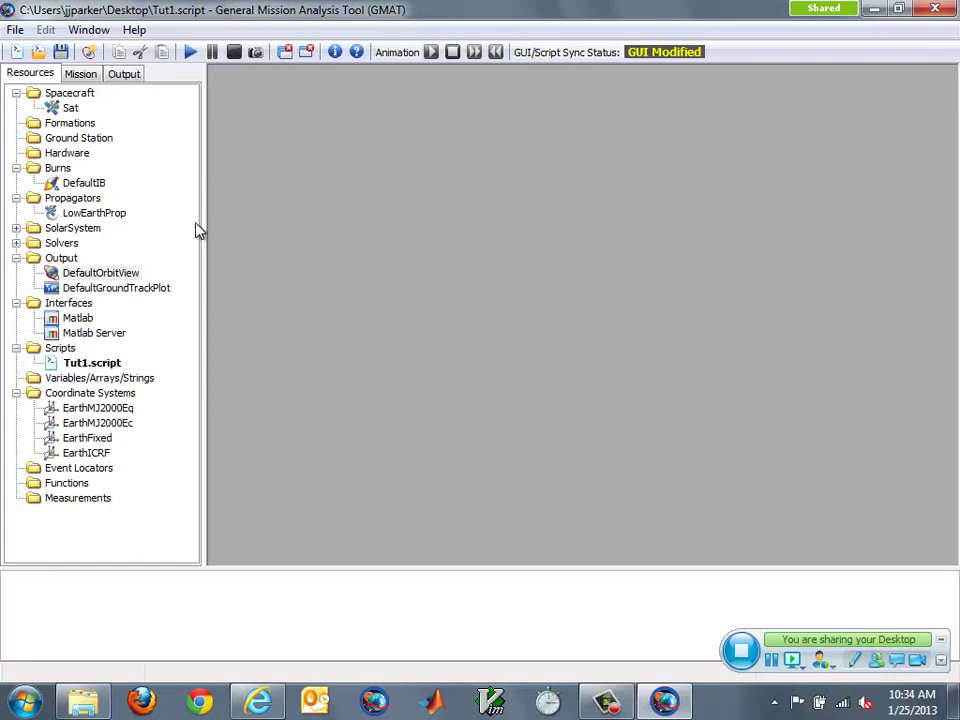
# - Open DefaultOrbitView's settings and set its view point vector to -60000, 30000, 20000 km
pyautogui.doubleClick(128, 272)
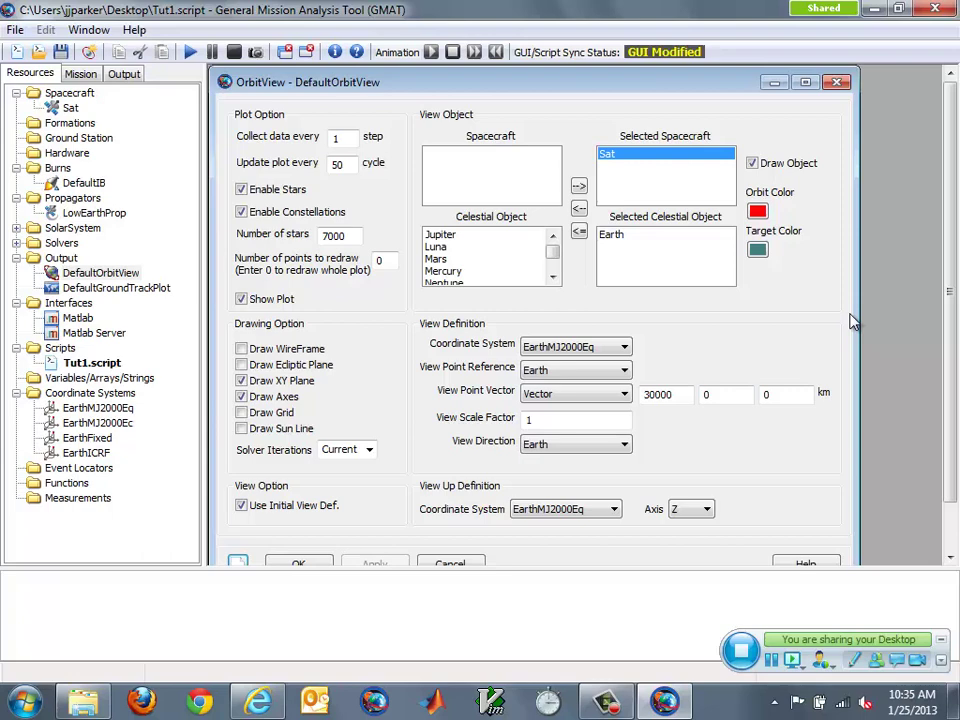
pyautogui.doubleClick(688, 395)
pyautogui.press('BackSpace')
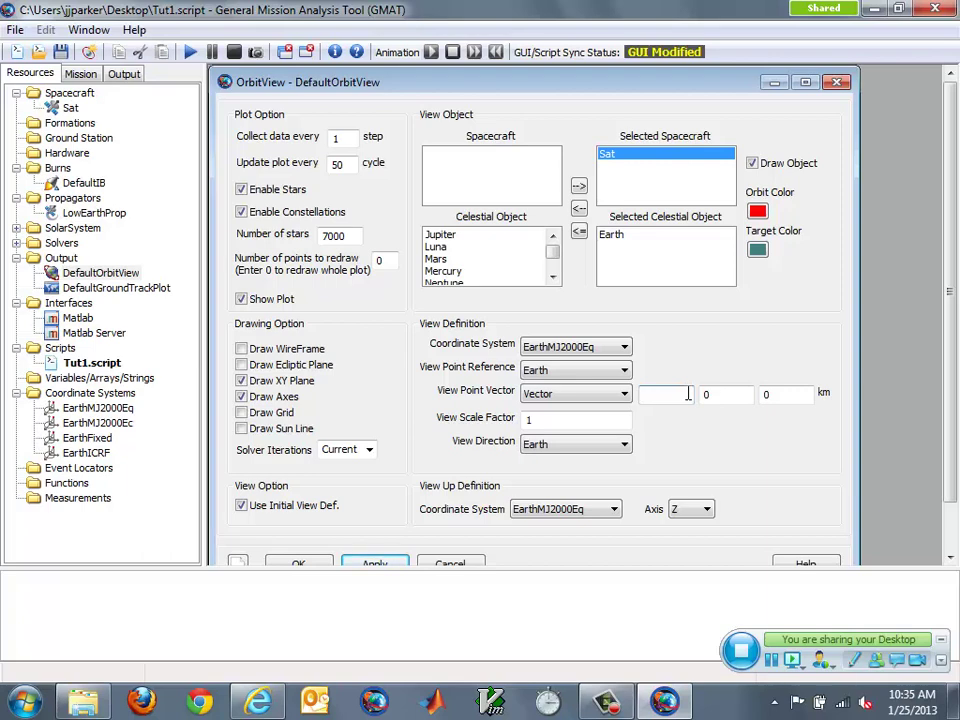
pyautogui.write('-60000')
pyautogui.press('Tab')
pyautogui.write('30000')
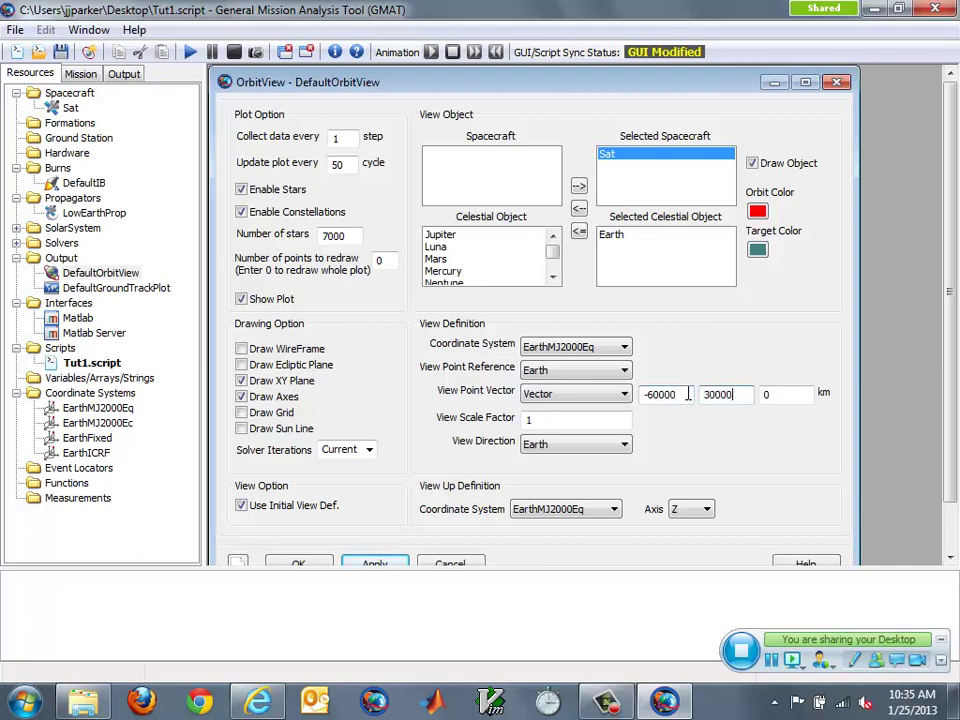
pyautogui.press('Tab')
pyautogui.write('20000')
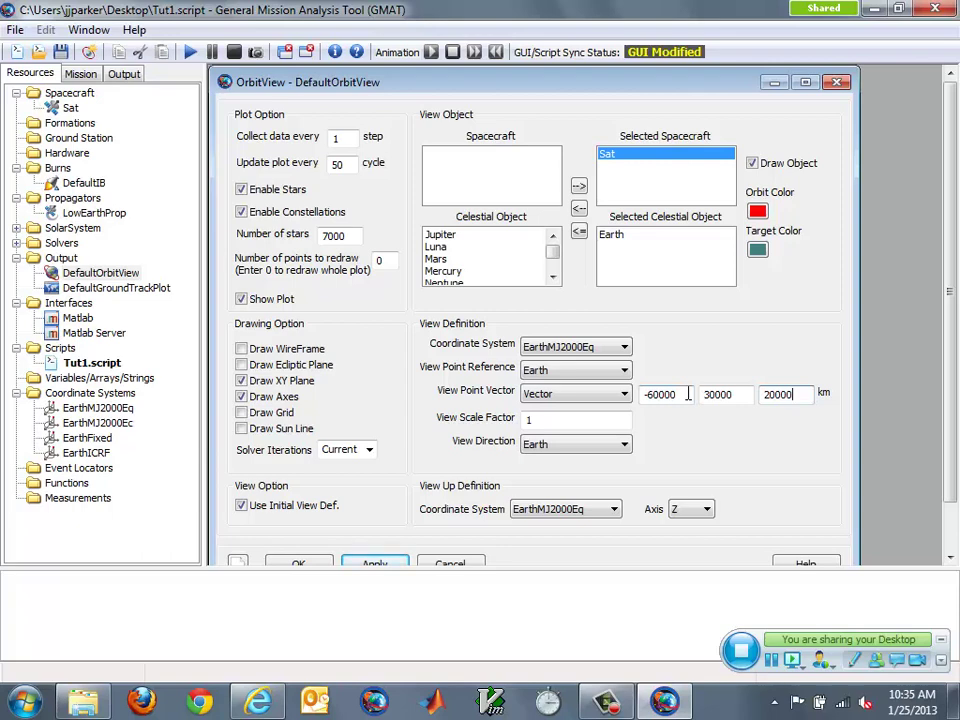
# - Turn off drawing of the XY plane in DefaultOrbitView, apply the changes and close its settings
pyautogui.click(242, 380)
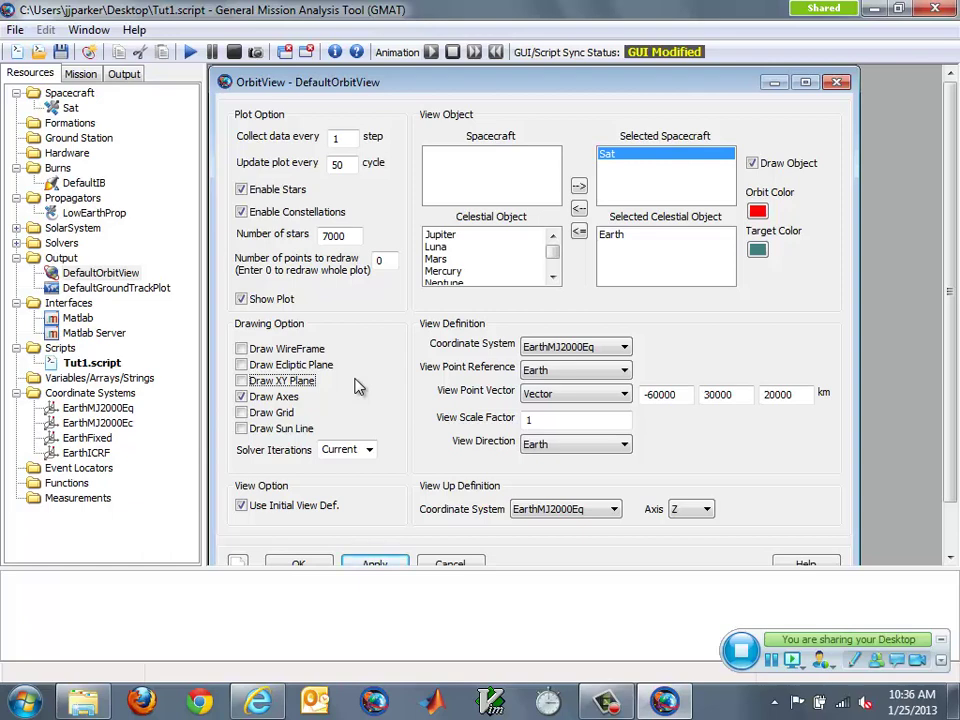
pyautogui.click(375, 566)
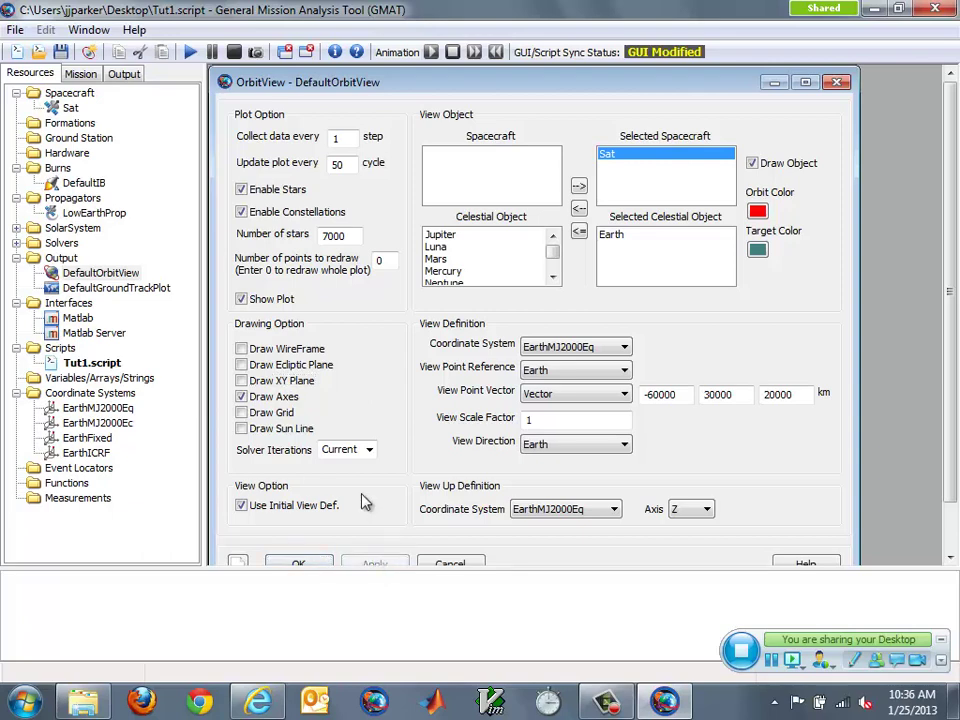
pyautogui.click(299, 564)
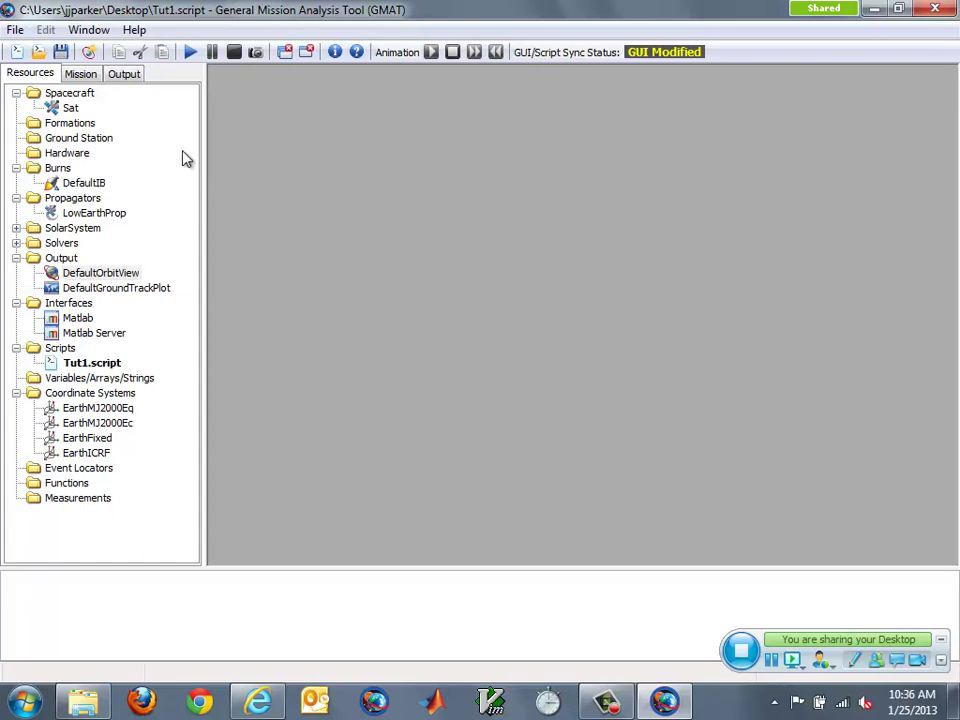
# - Replace the Propagate1 command's elapsed-seconds stopping condition with Sat's Periapsis, using Earth as the central body, and apply the change
pyautogui.click(82, 74)
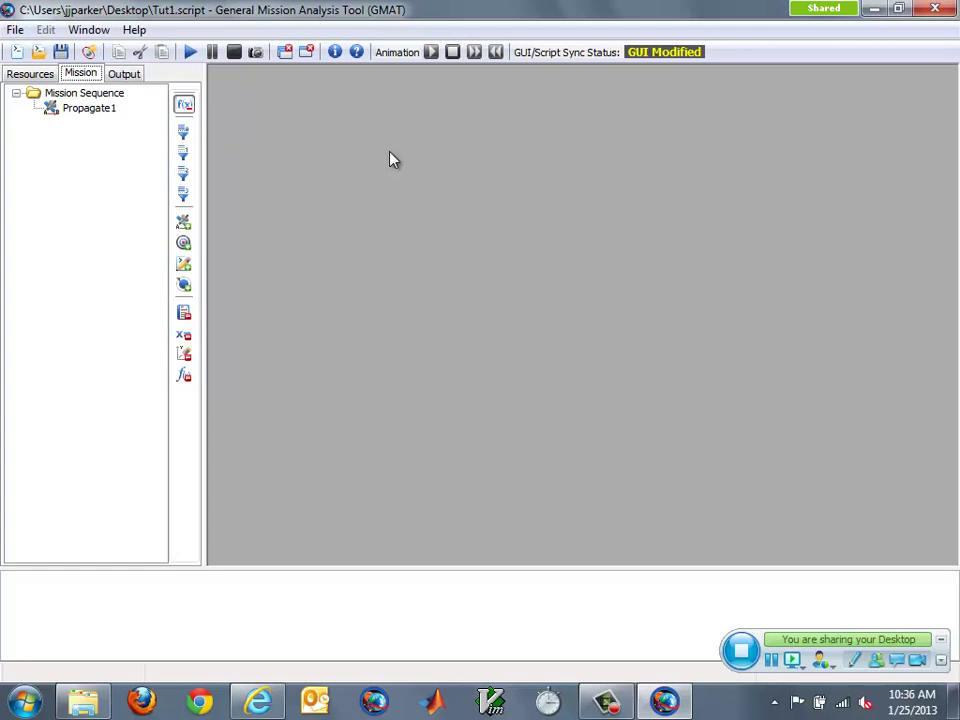
pyautogui.doubleClick(88, 110)
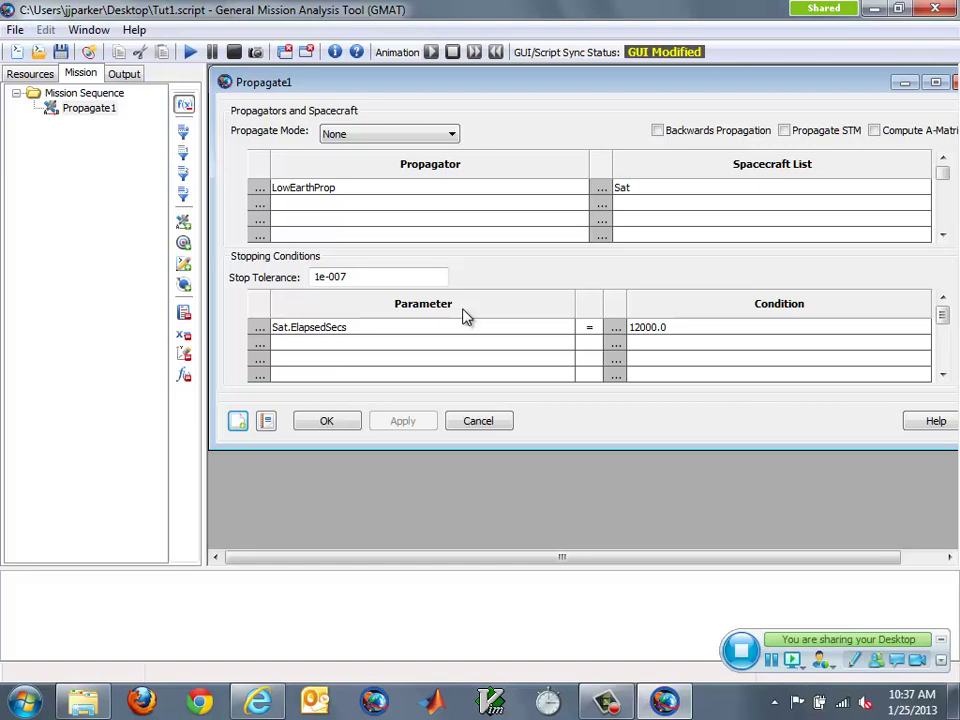
pyautogui.click(375, 333)
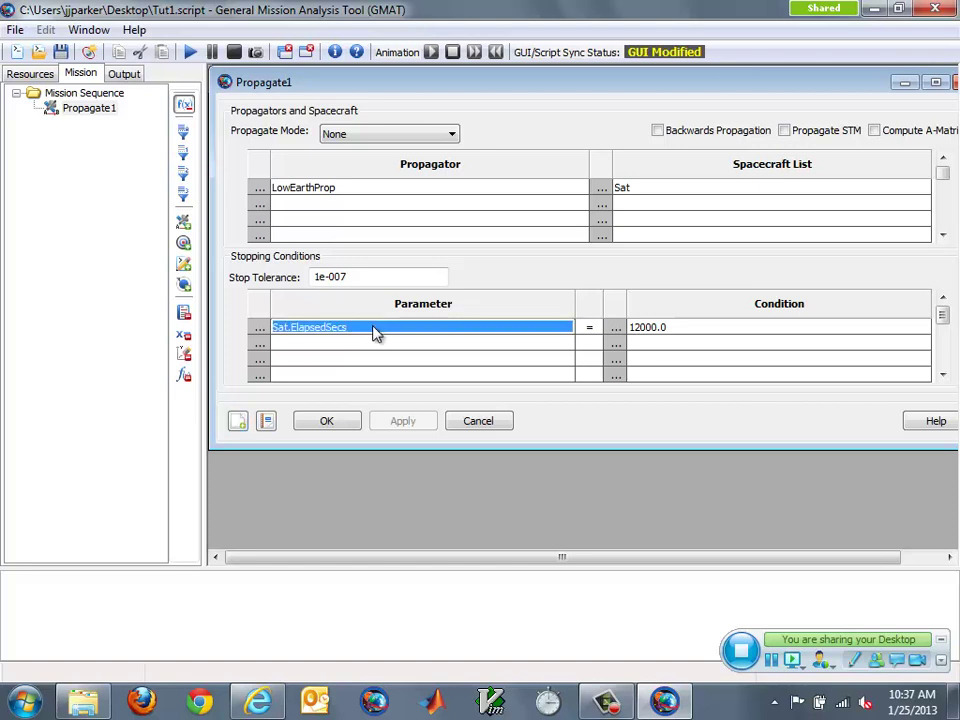
pyautogui.click(266, 330)
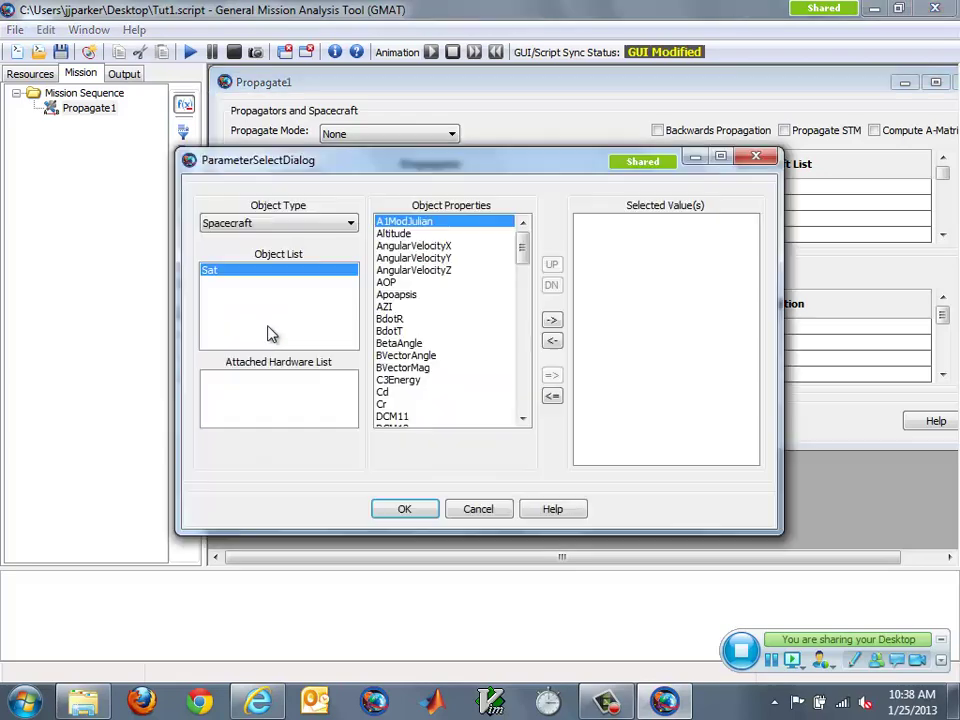
pyautogui.moveTo(408, 162); pyautogui.dragTo(622, 133)
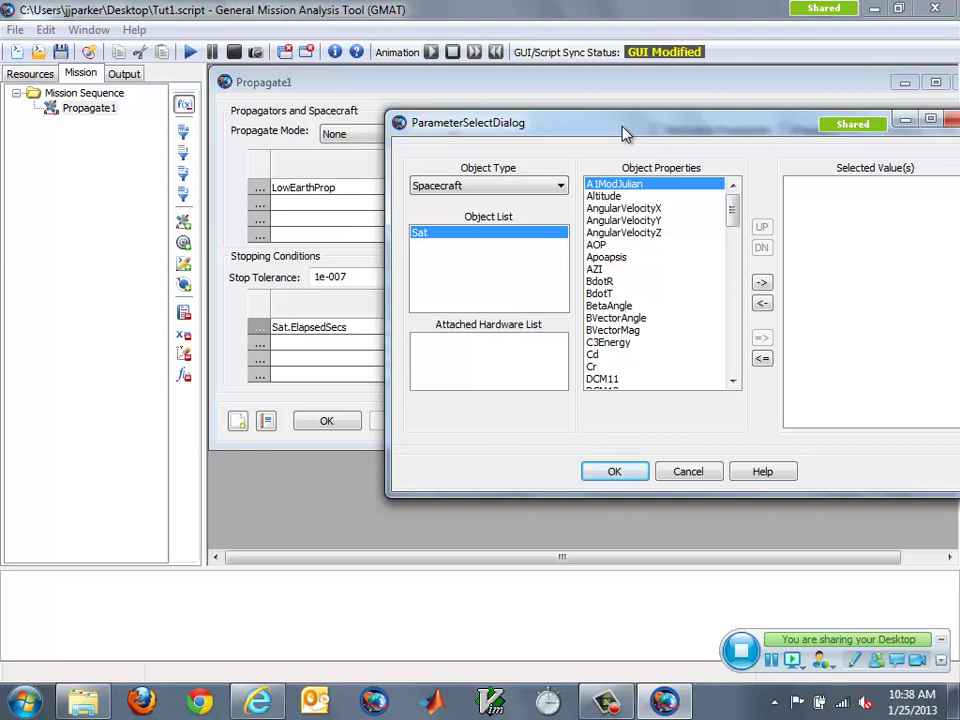
pyautogui.moveTo(731, 214); pyautogui.dragTo(744, 308)
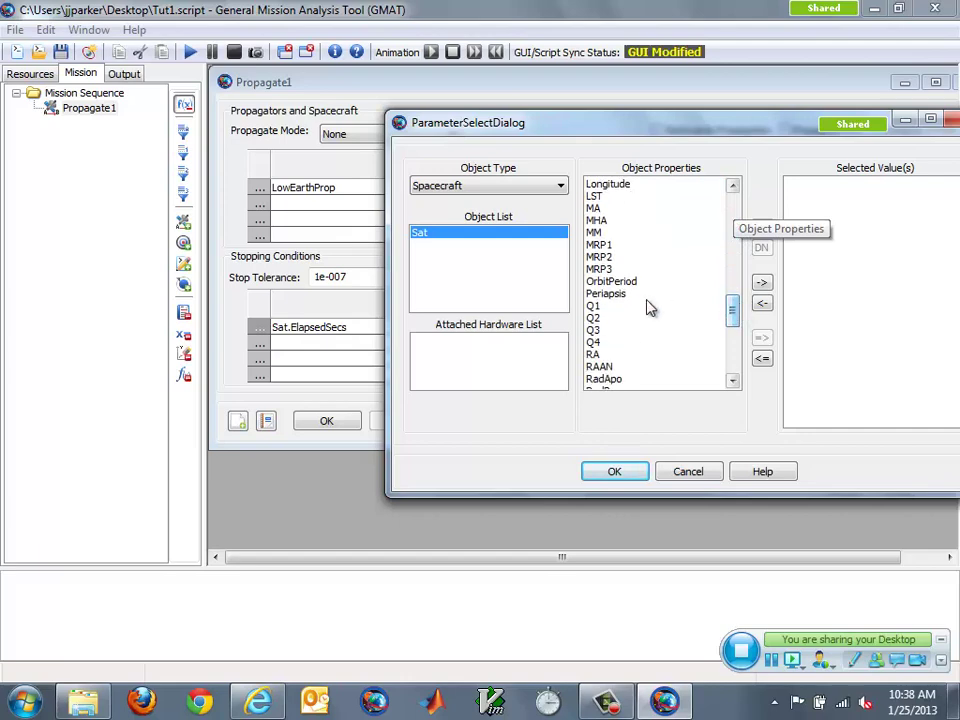
pyautogui.click(643, 295)
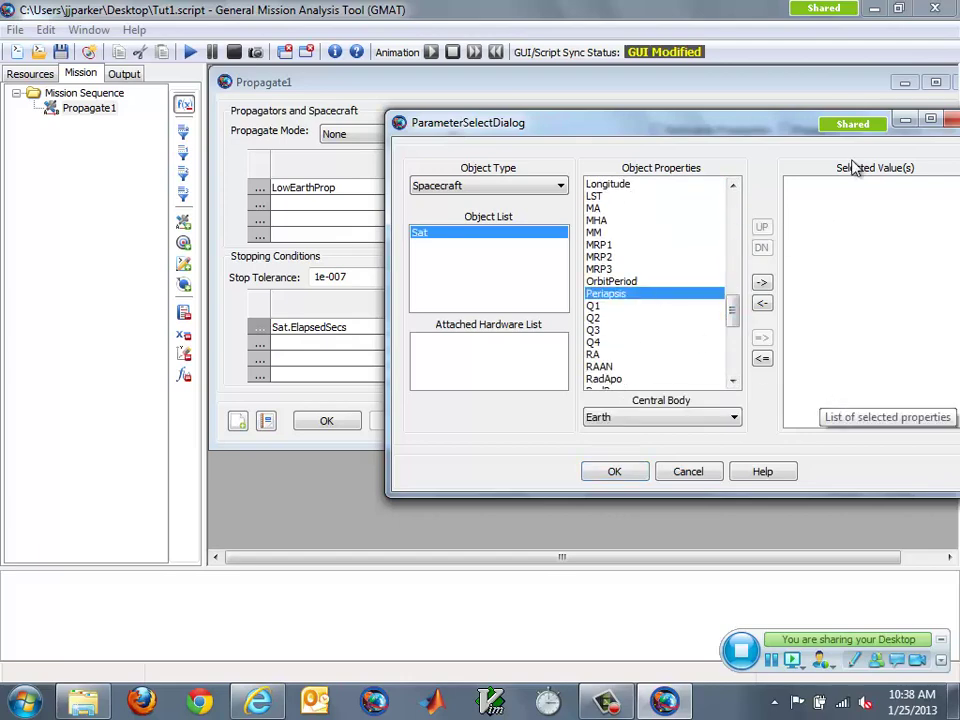
pyautogui.moveTo(765, 130); pyautogui.dragTo(644, 110)
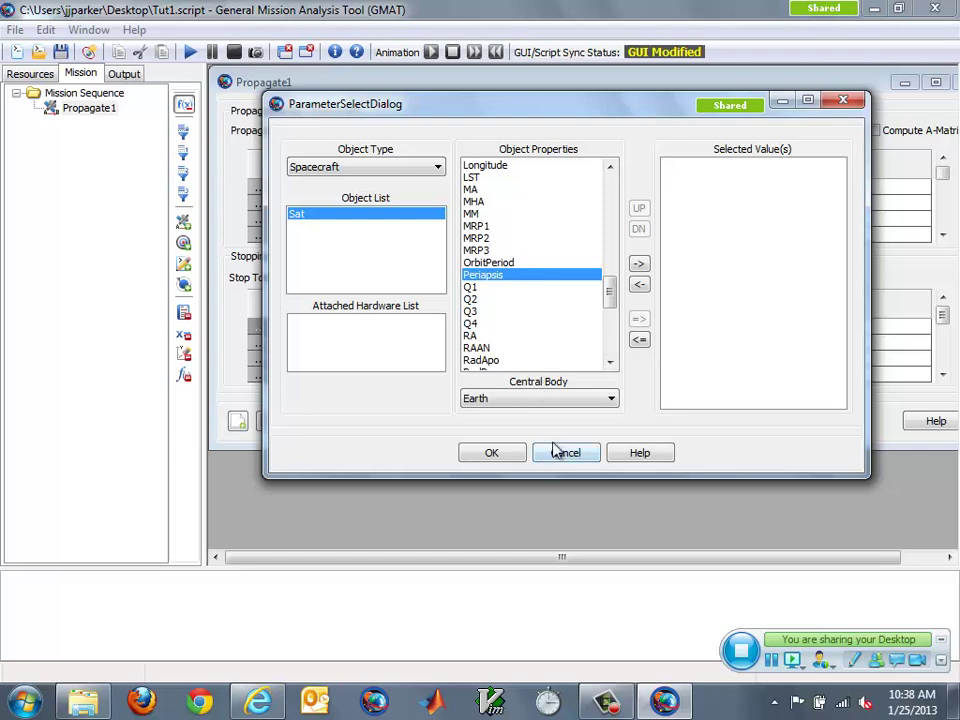
pyautogui.click(600, 399)
pyautogui.click(605, 400)
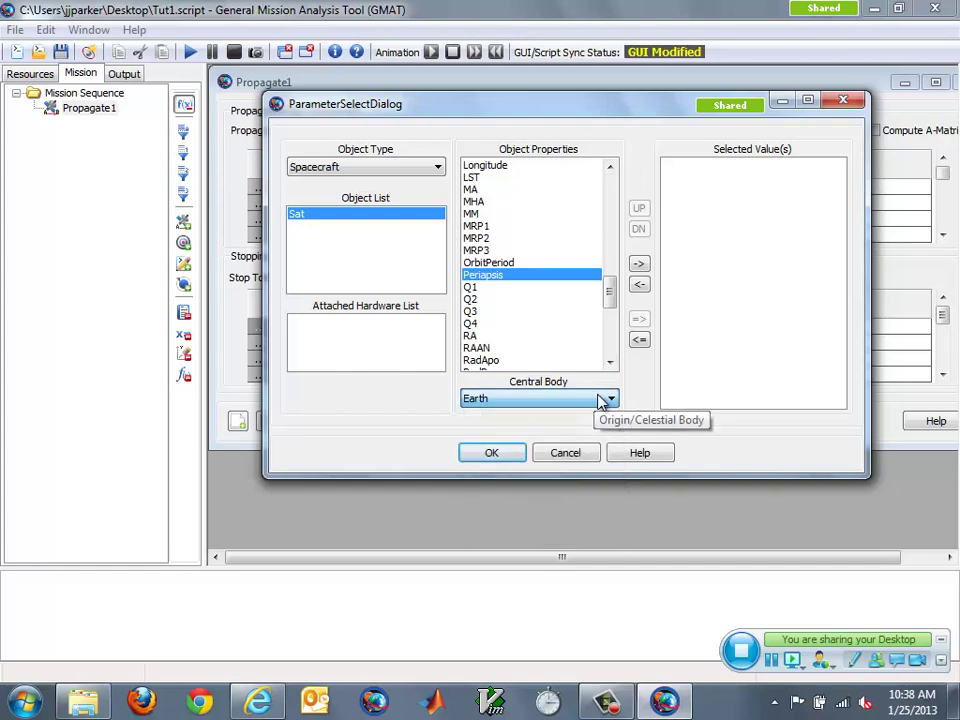
pyautogui.click(640, 266)
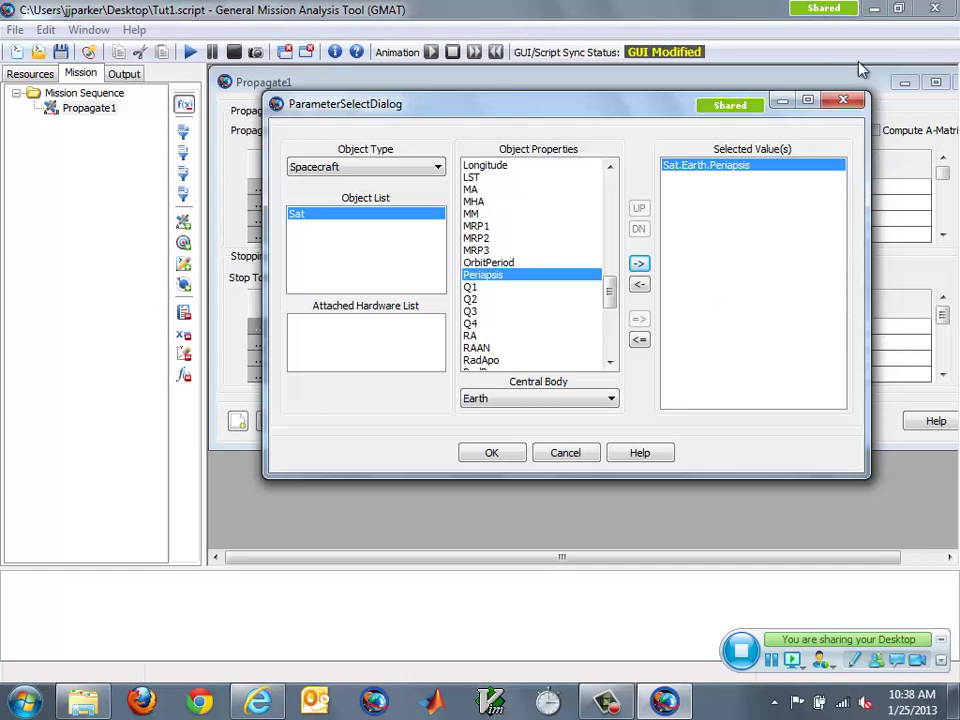
pyautogui.click(497, 452)
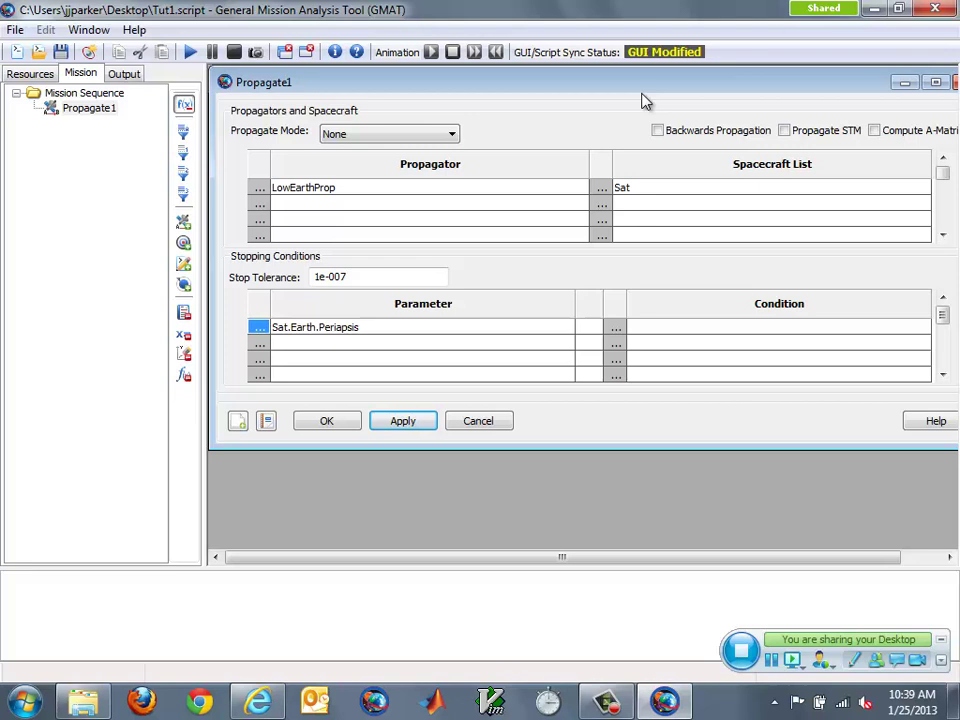
pyautogui.click(384, 424)
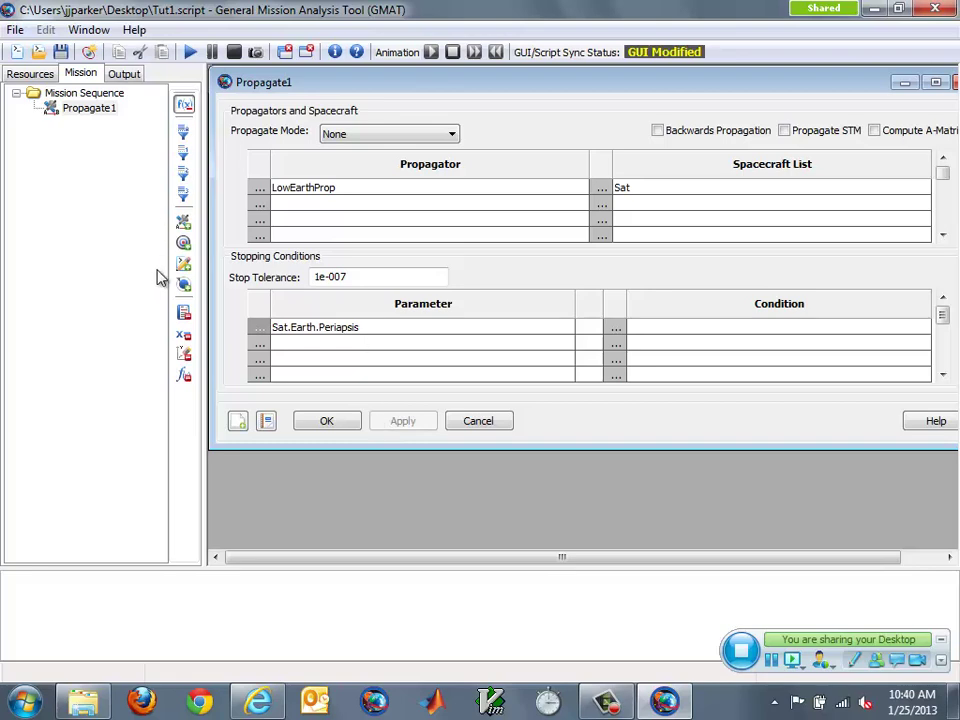
# - Add Sat.ElapsedSecs as a second stopping condition for Propagate1
pyautogui.click(262, 346)
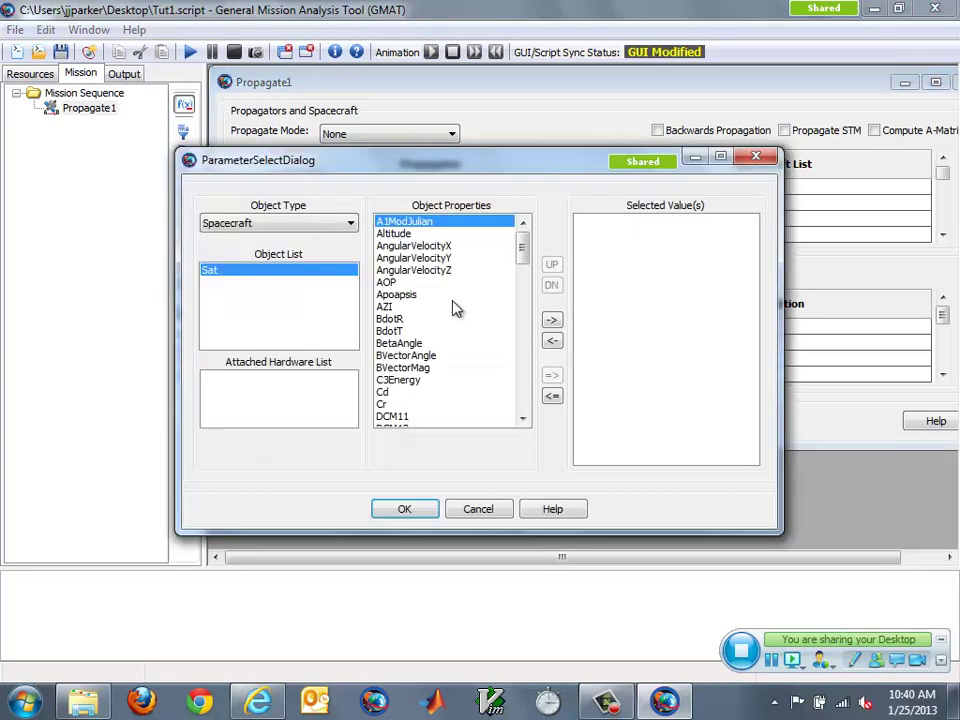
pyautogui.scroll(-6, 454, 306)
pyautogui.scroll(-1, 459, 306)
pyautogui.click(405, 380)
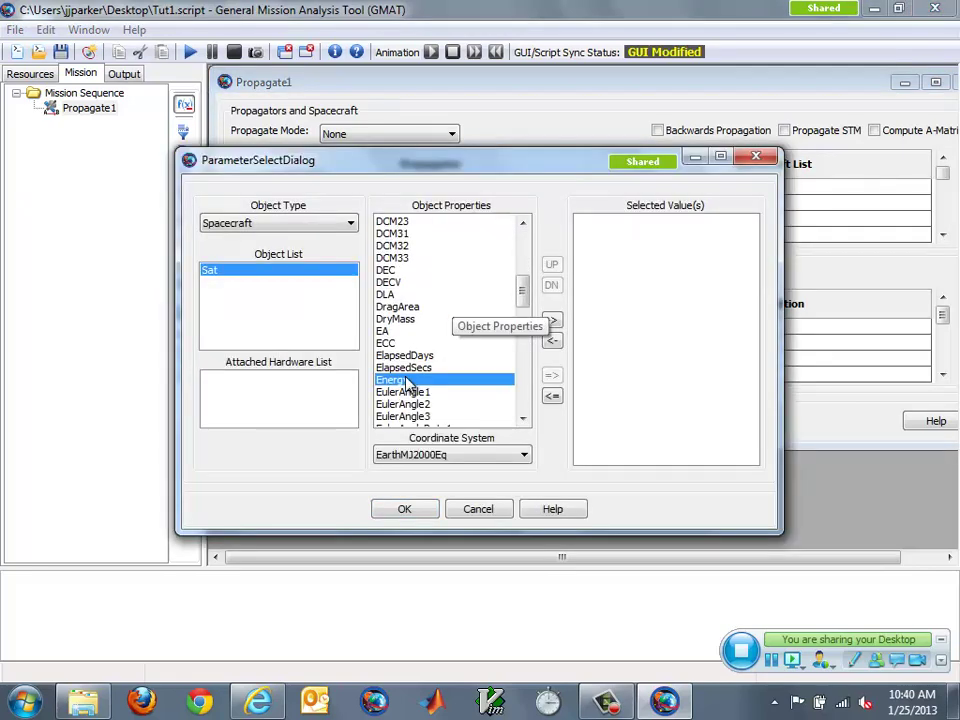
pyautogui.click(405, 367)
pyautogui.click(551, 322)
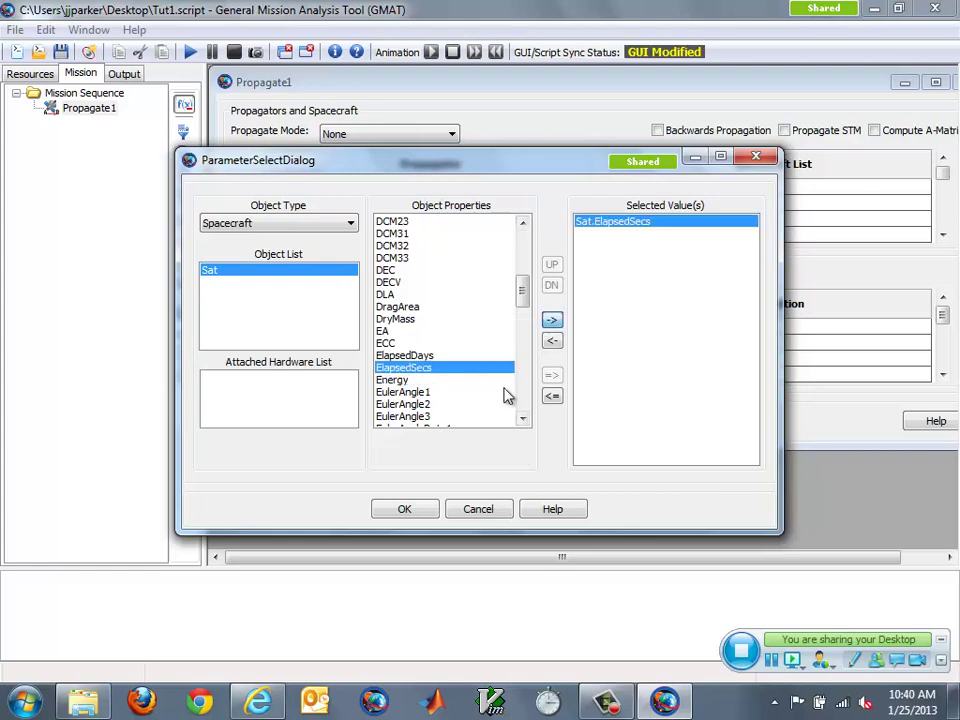
pyautogui.click(430, 508)
# - Set the Sat.ElapsedSecs stopping condition's value to 200000
pyautogui.doubleClick(660, 349)
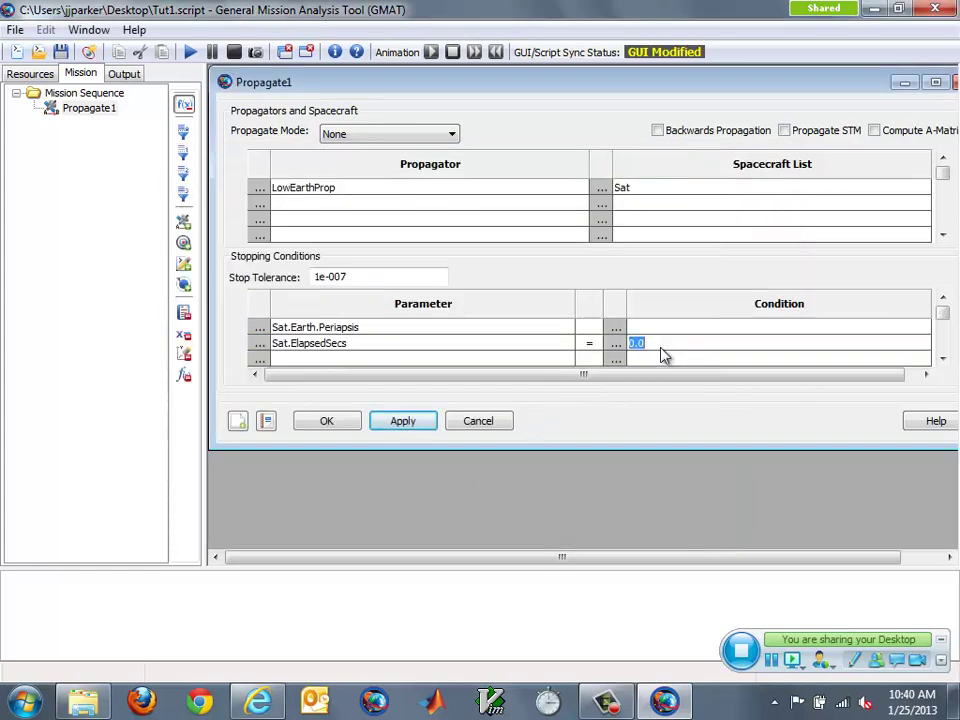
pyautogui.write('5')
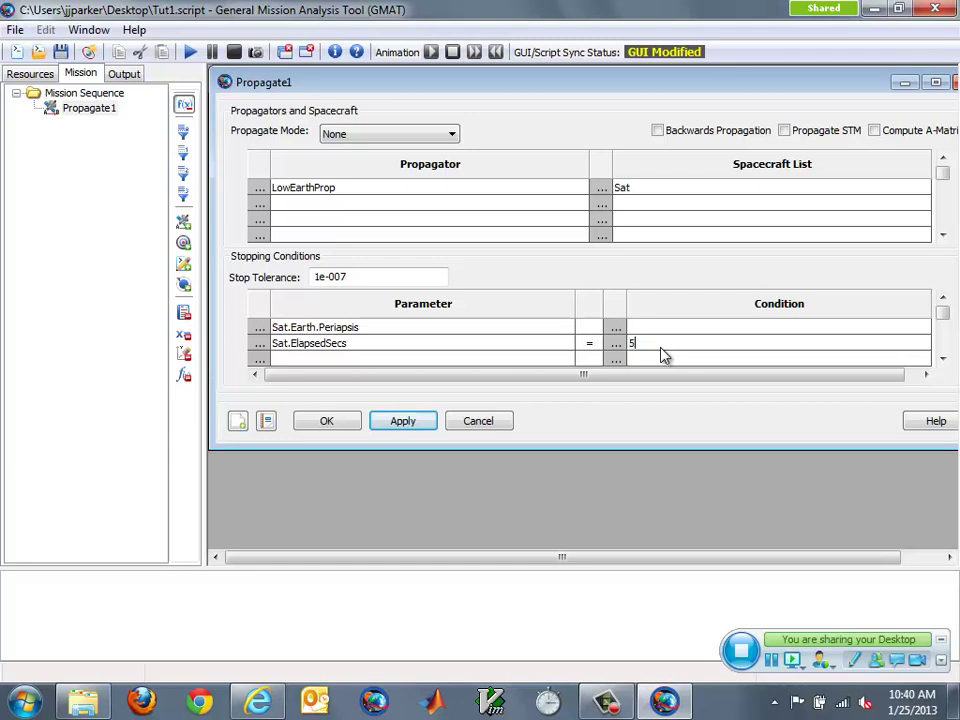
pyautogui.write('000')
pyautogui.press('BackSpace')
pyautogui.press('BackSpace')
pyautogui.press('BackSpace')
pyautogui.press('BackSpace')
pyautogui.write('200000')
# - Apply Propagate1's stopping conditions and examine the command's generated script before and after applying
pyautogui.click(240, 424)
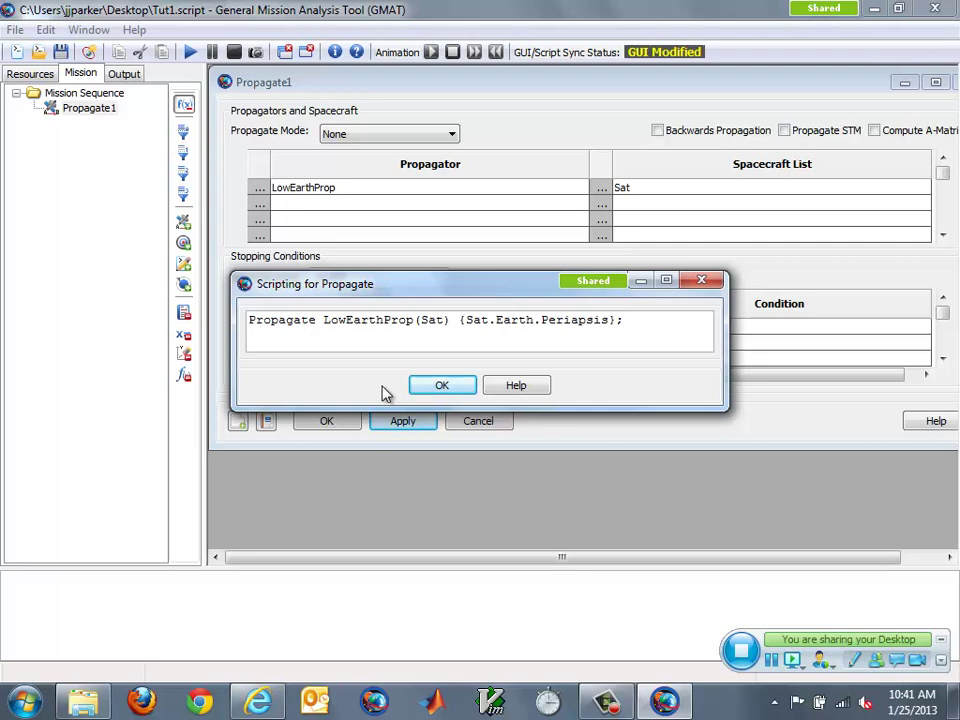
pyautogui.click(418, 386)
pyautogui.click(402, 426)
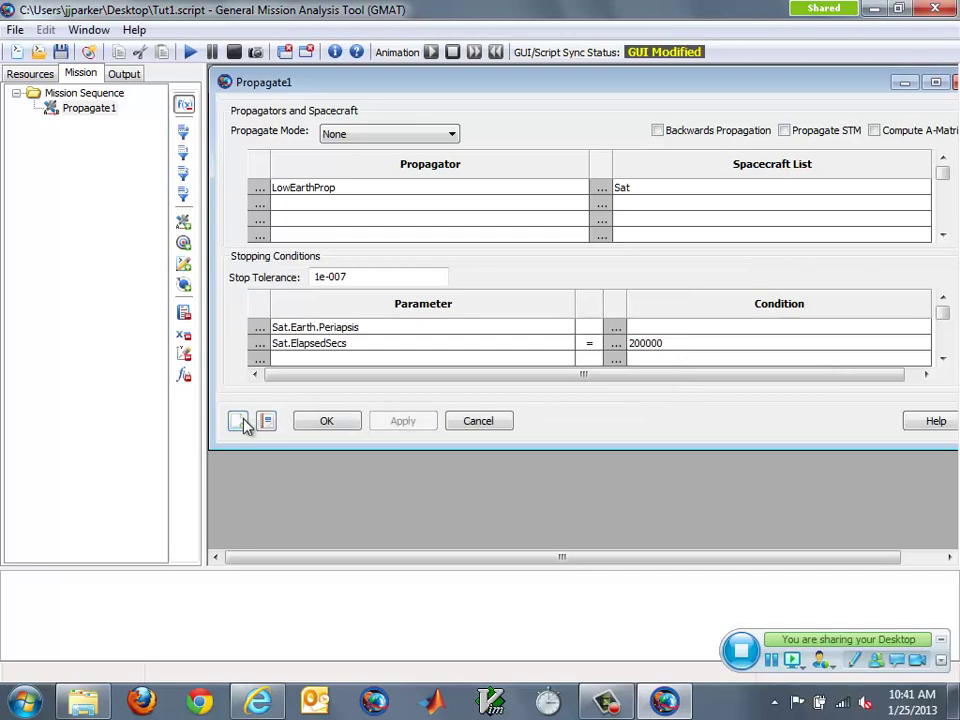
pyautogui.click(240, 422)
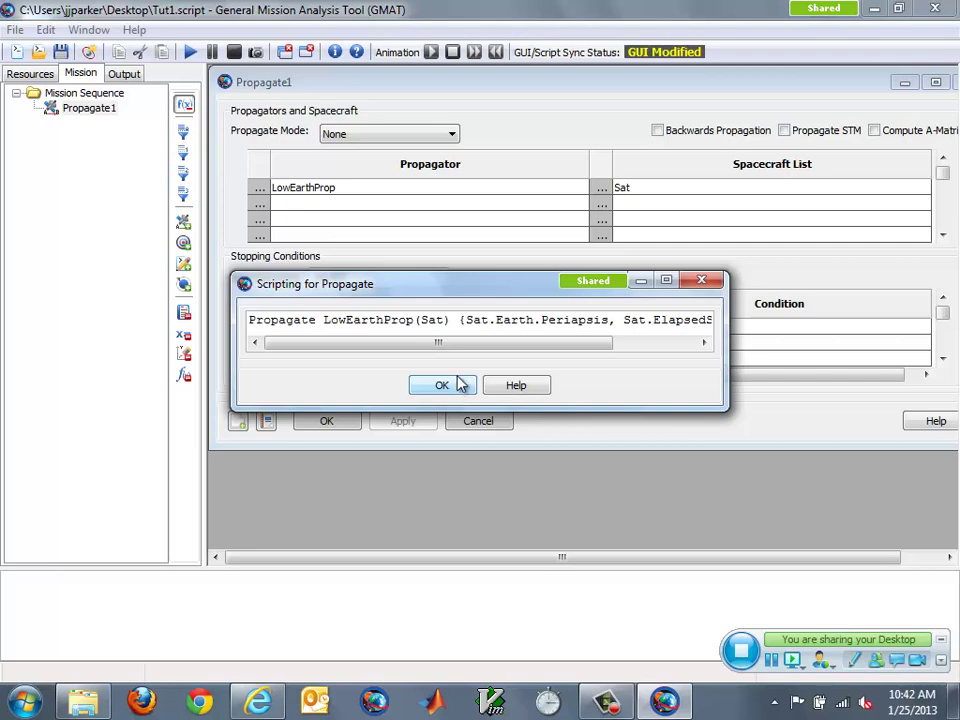
pyautogui.click(455, 392)
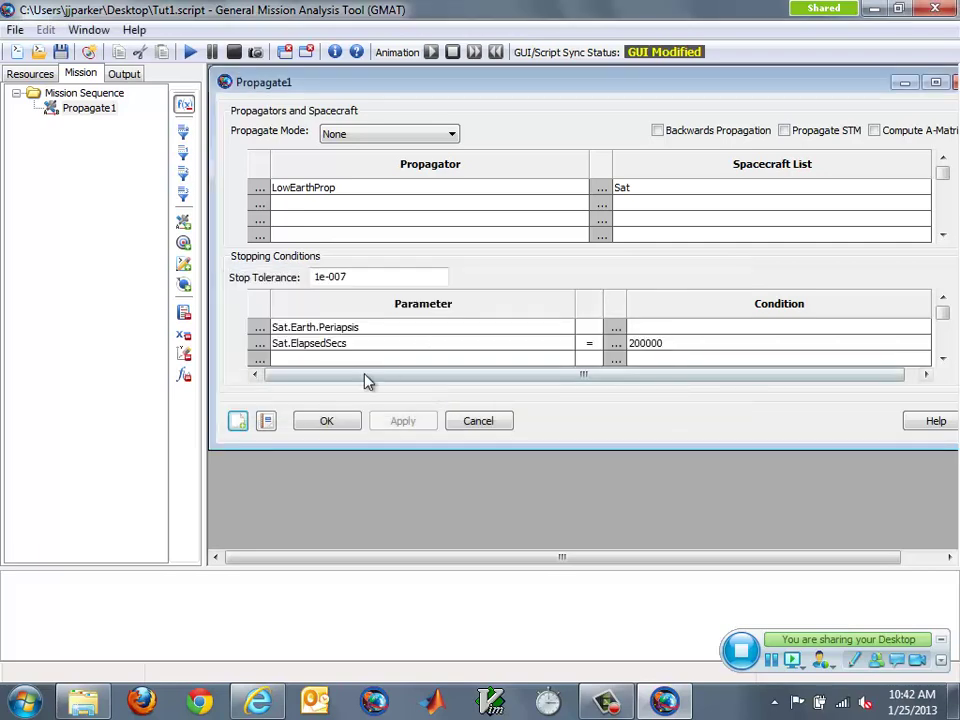
pyautogui.click(260, 343)
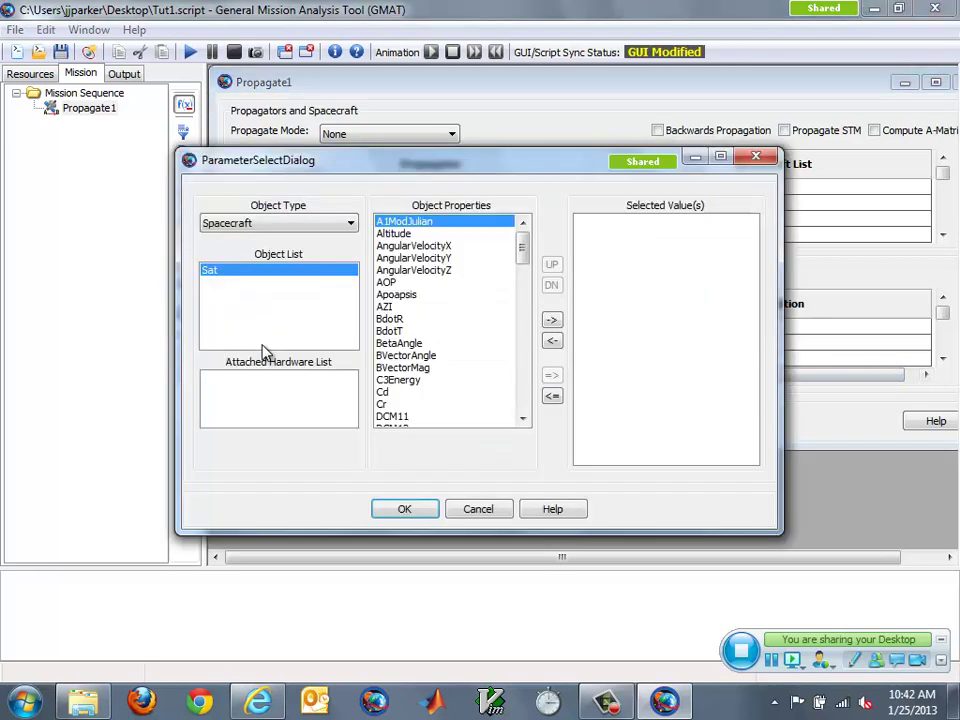
pyautogui.click(488, 511)
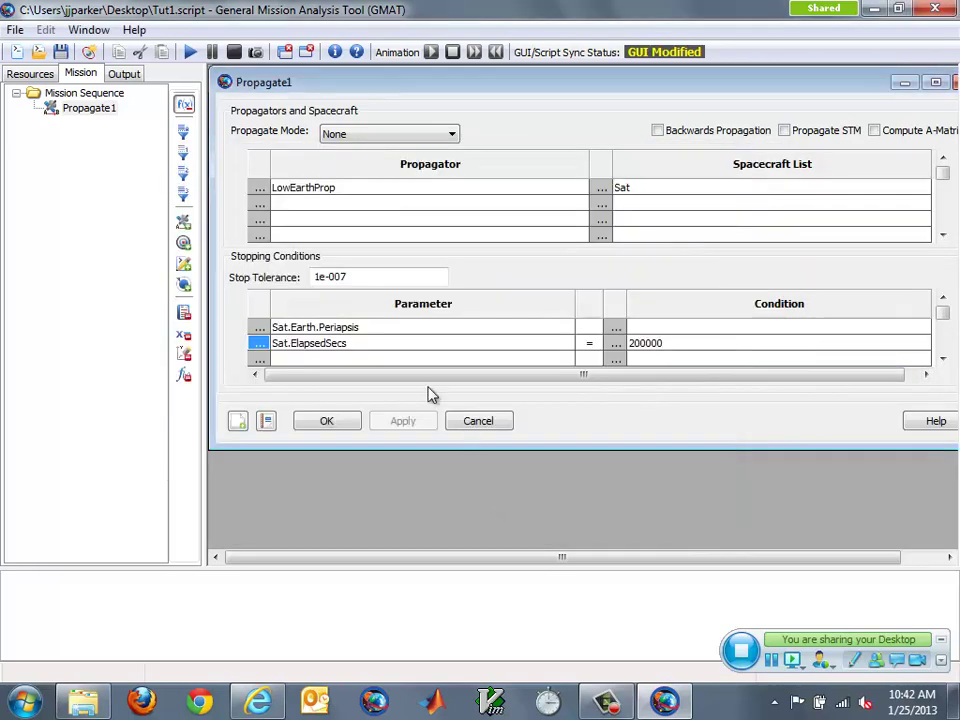
pyautogui.click(260, 342)
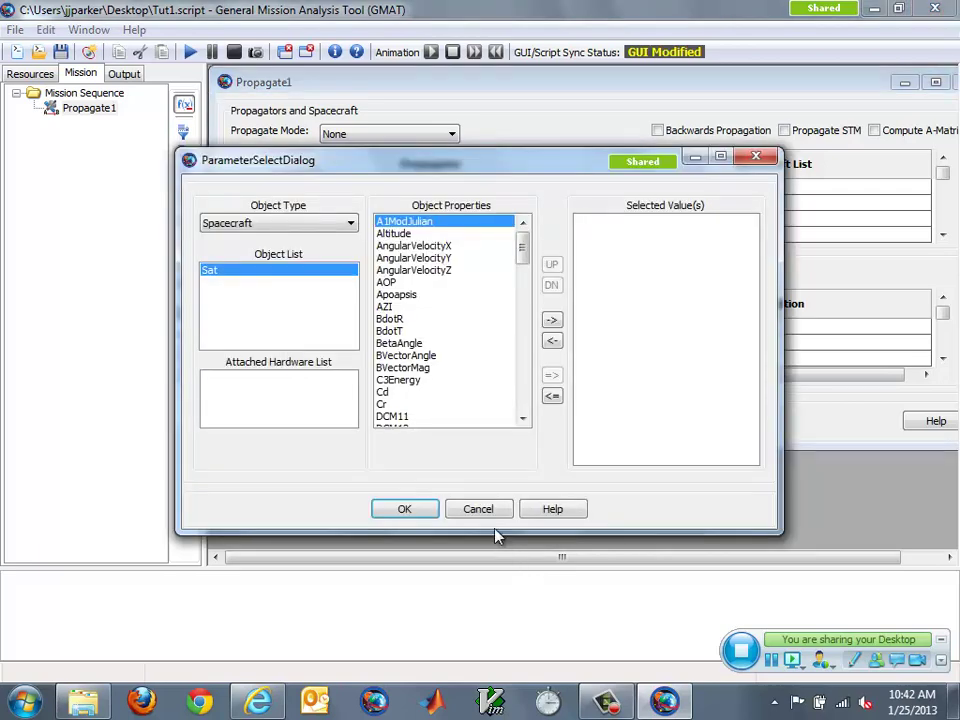
pyautogui.click(480, 507)
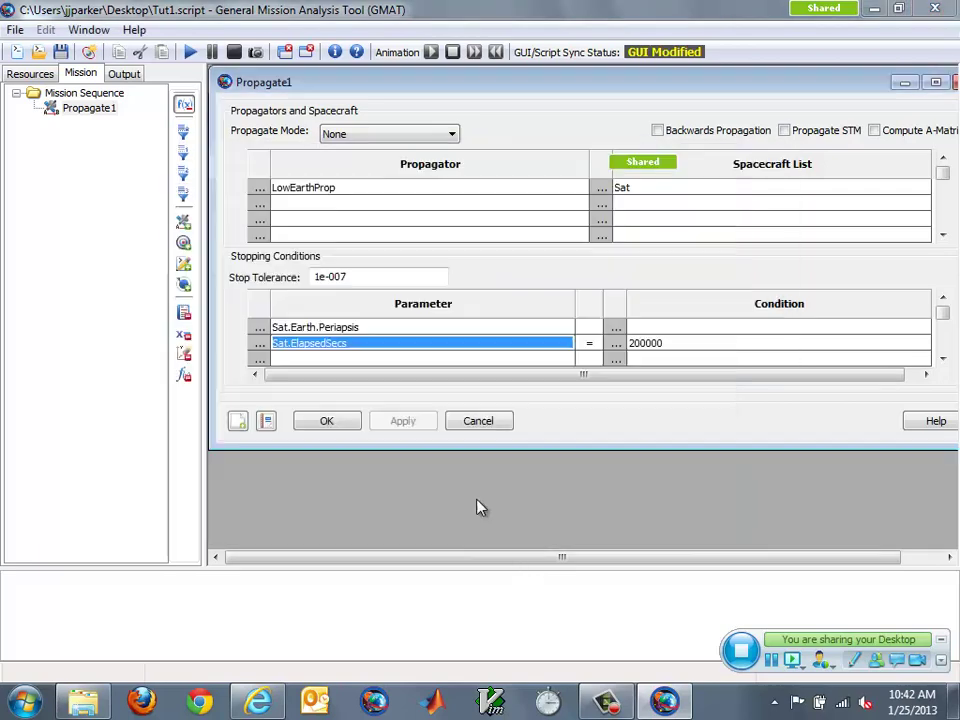
pyautogui.click(462, 425)
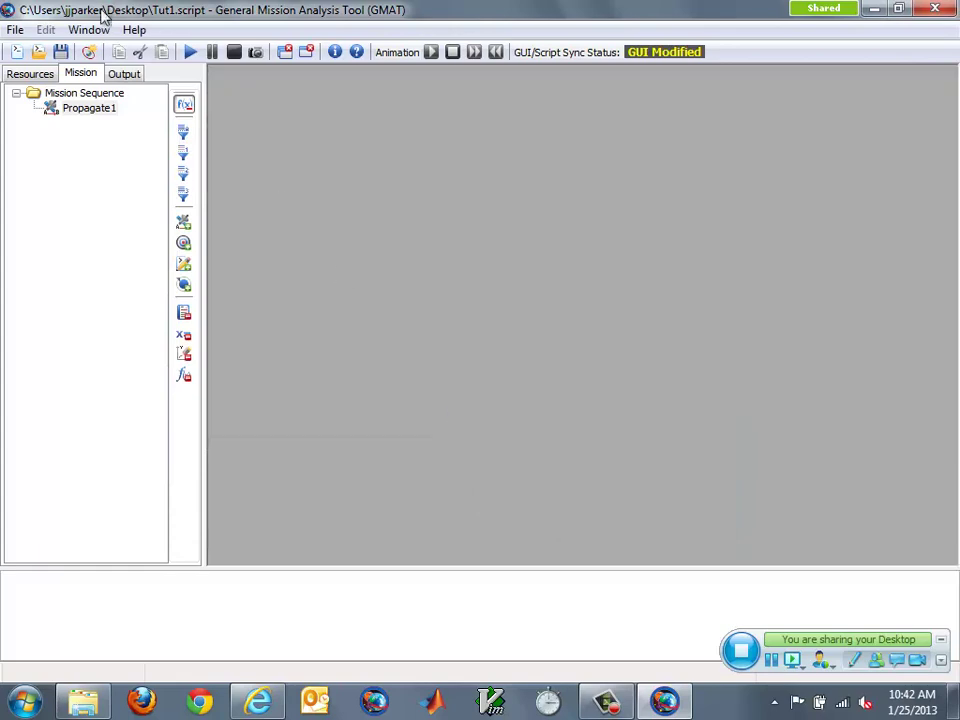
# - Delete Propagate1 from the mission sequence and append a fresh Propagate command in its place
pyautogui.click(114, 109)
pyautogui.rightClick(117, 111)
pyautogui.click(161, 233)
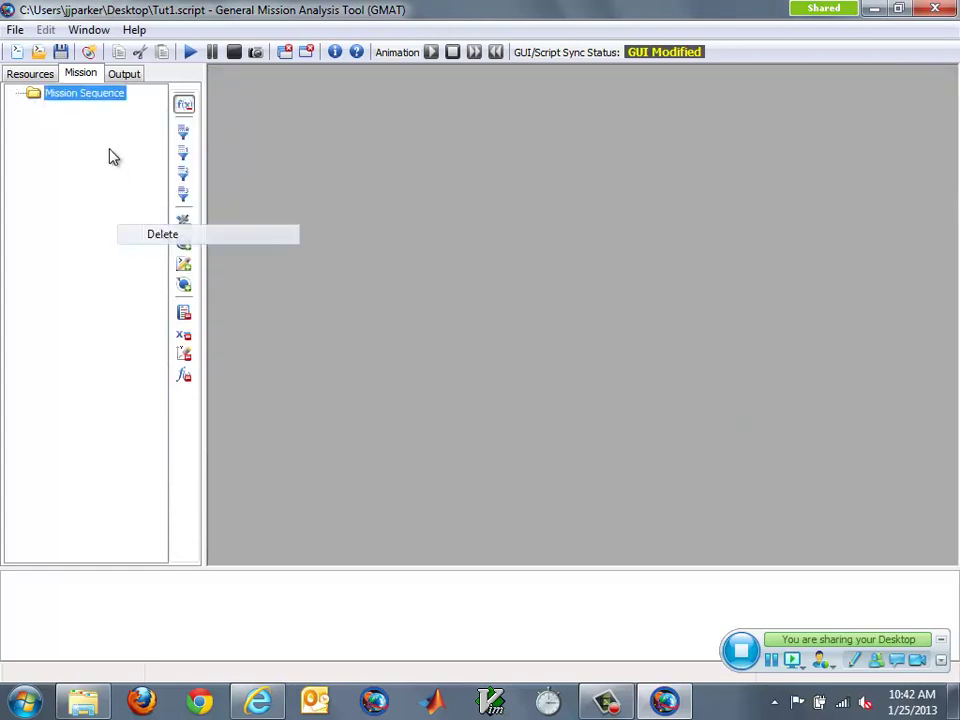
pyautogui.rightClick(96, 105)
pyautogui.moveTo(128, 159)
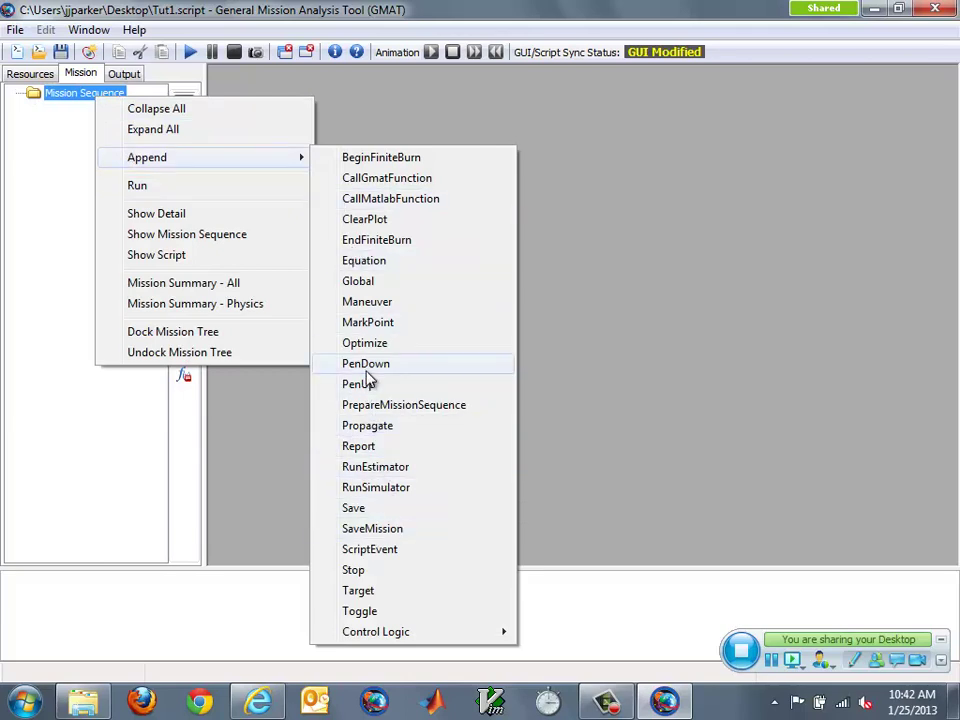
pyautogui.click(375, 425)
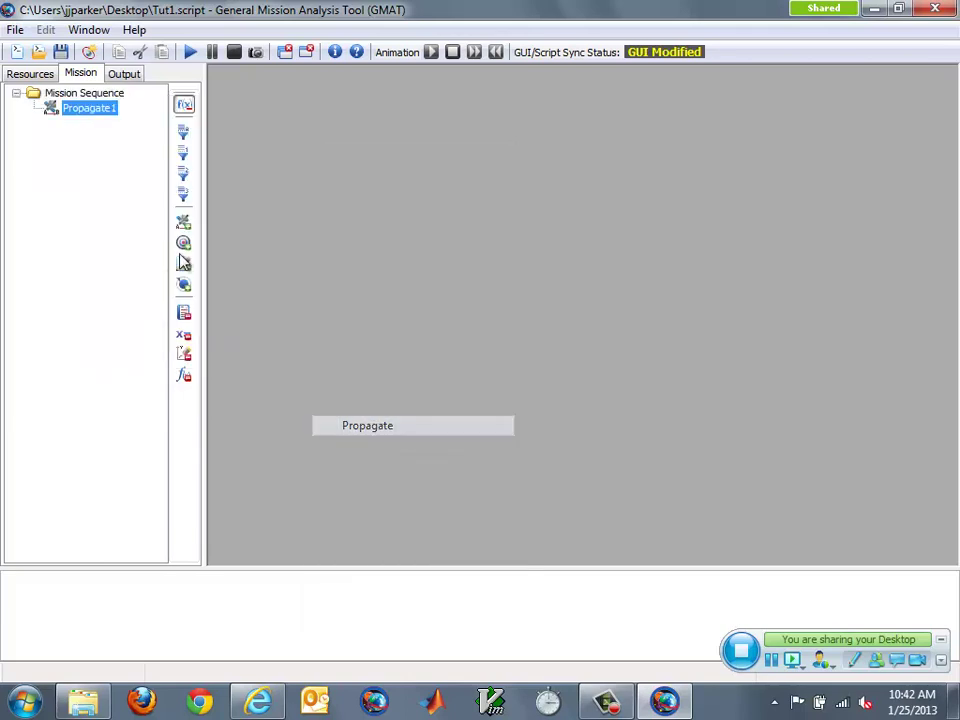
# - Replace the new Propagate command's elapsed-seconds stopping condition with Sat.Earth.Periapsis and accept the change
pyautogui.doubleClick(100, 108)
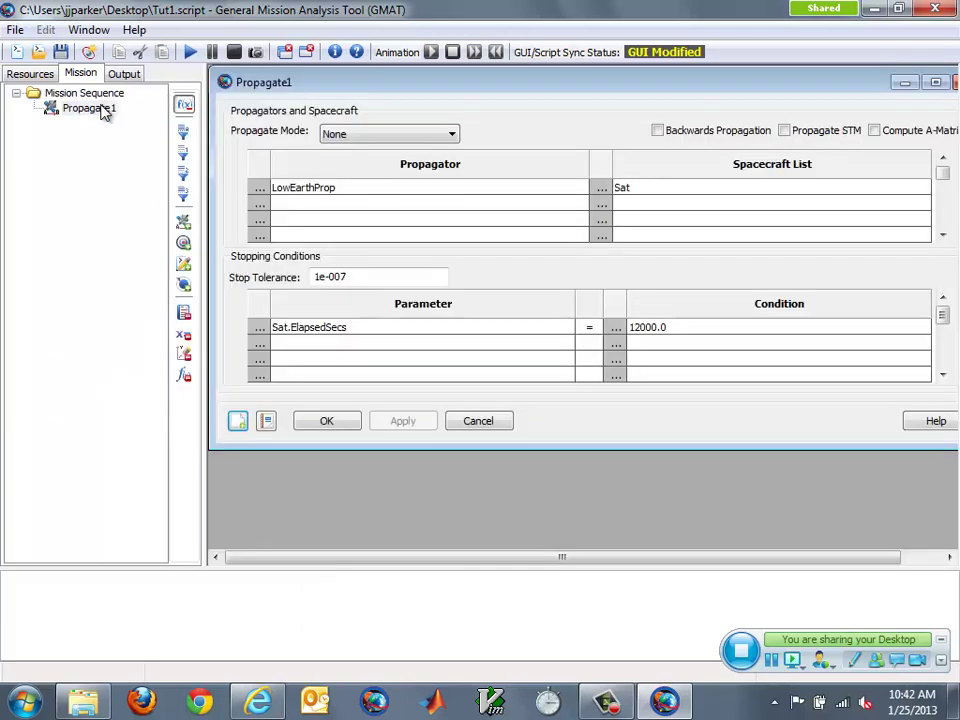
pyautogui.click(260, 327)
pyautogui.moveTo(522, 250); pyautogui.dragTo(528, 350)
pyautogui.click(395, 343)
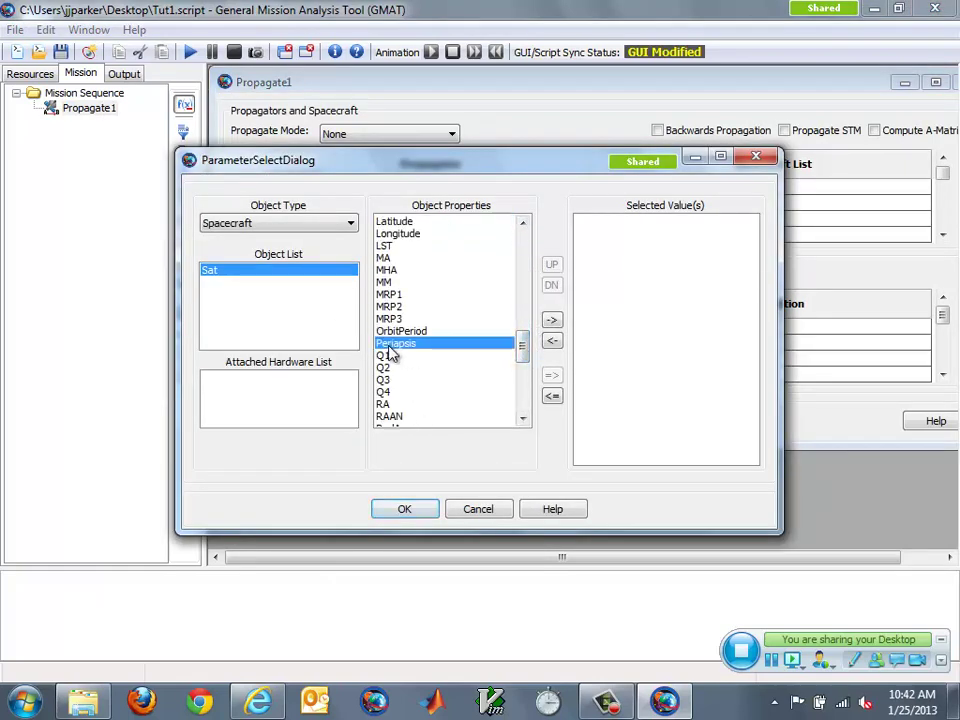
pyautogui.doubleClick(395, 343)
pyautogui.click(425, 509)
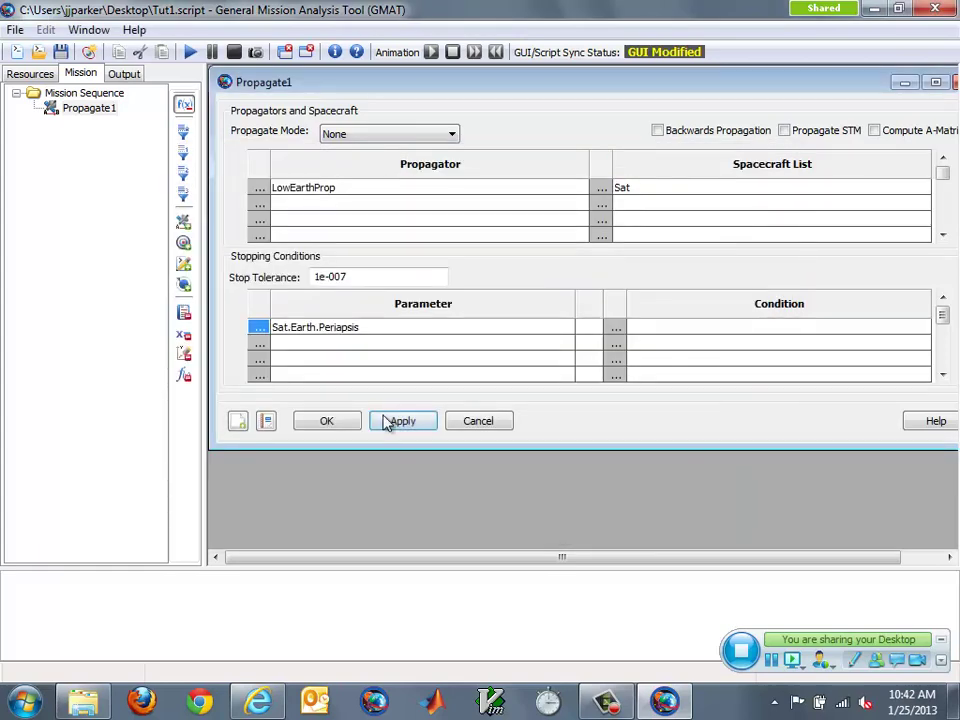
pyautogui.click(347, 420)
# - Run the mission and inspect Sat's propagated orbit in the maximized DefaultOrbitView
pyautogui.click(190, 52)
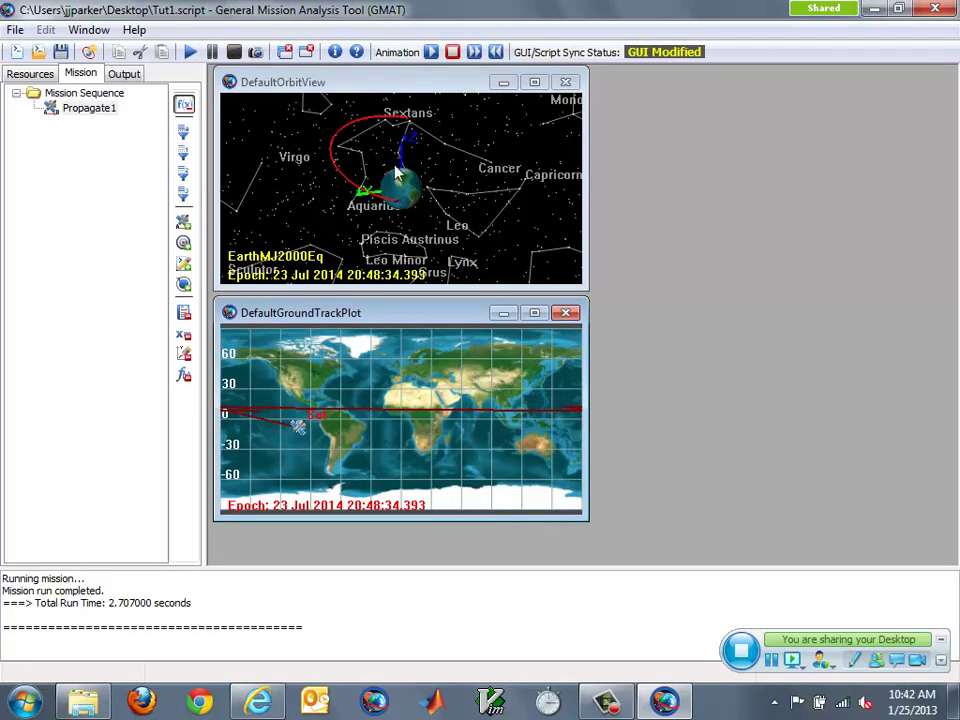
pyautogui.click(463, 100)
pyautogui.click(533, 82)
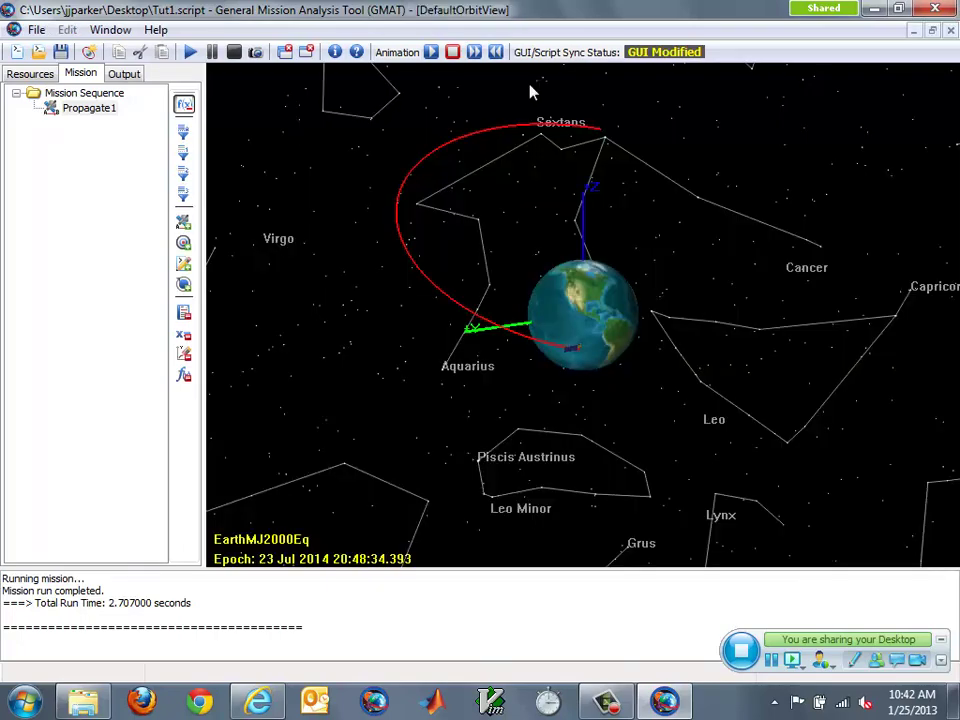
pyautogui.moveTo(488, 280); pyautogui.dragTo(553, 229)
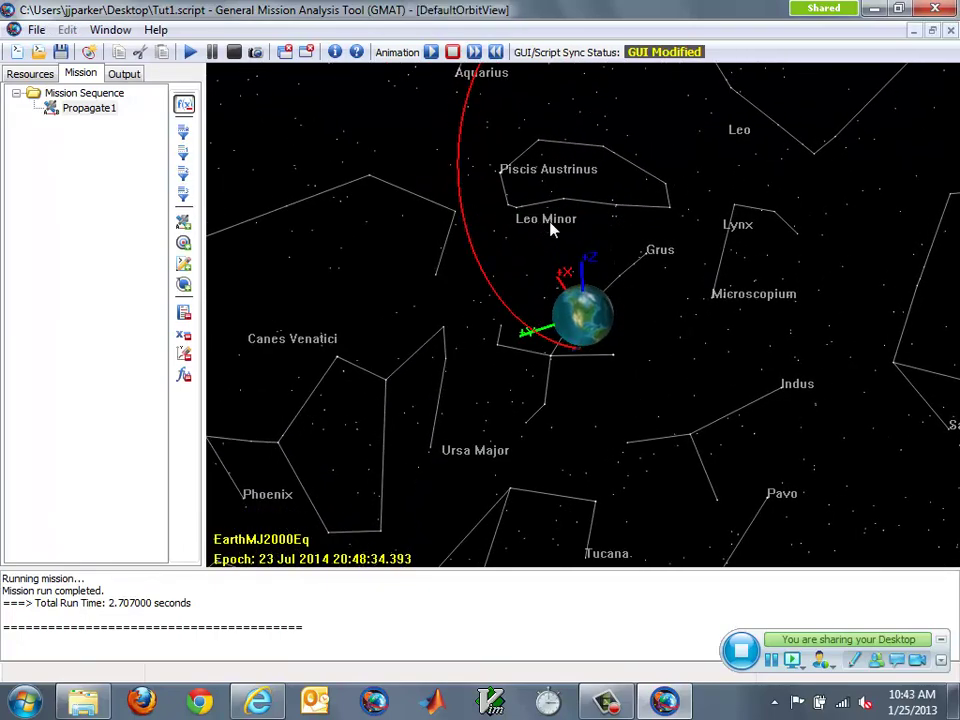
pyautogui.moveTo(645, 144); pyautogui.dragTo(685, 188)
pyautogui.moveTo(583, 184); pyautogui.dragTo(574, 240)
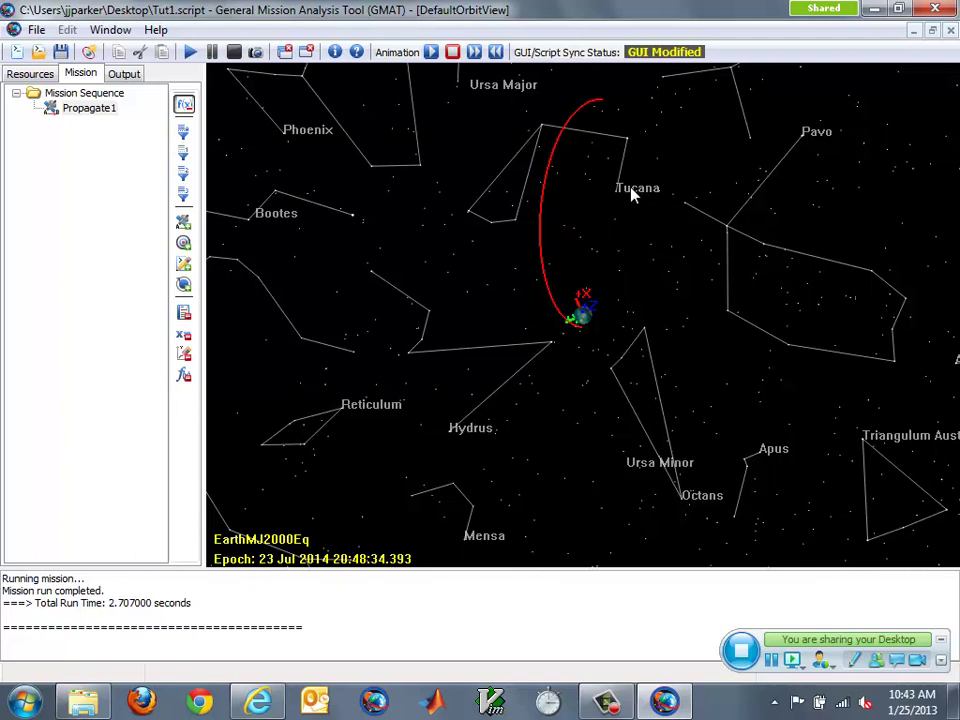
pyautogui.moveTo(632, 195)
pyautogui.mouseDown()
pyautogui.moveTo(589, 208)
pyautogui.moveTo(620, 202)
pyautogui.mouseUp()
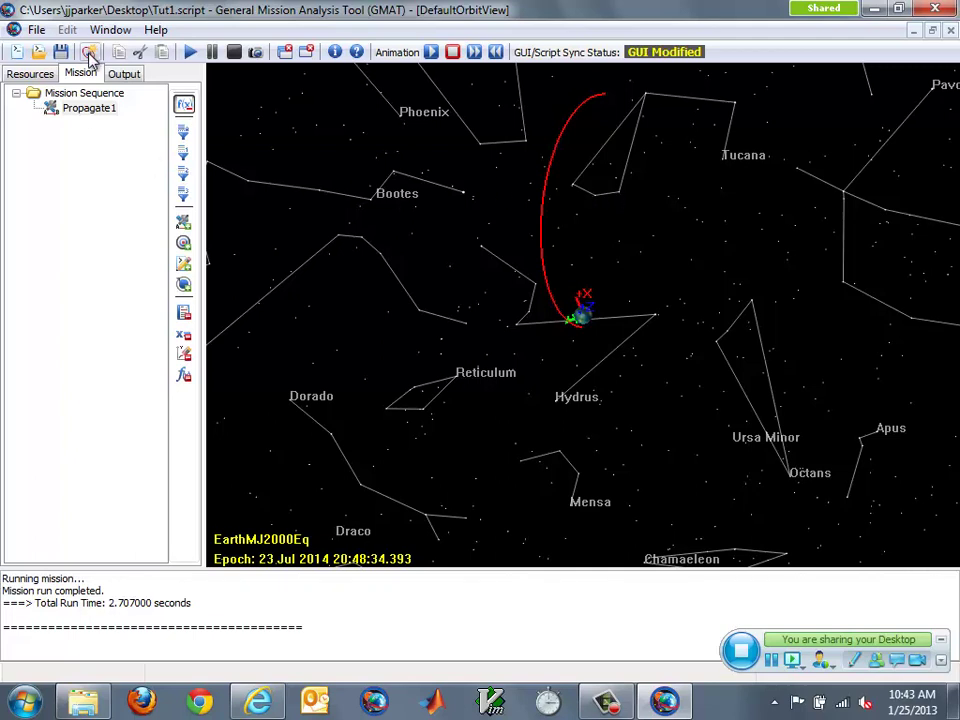
# - Examine the Propagate1 command summary with its coordinate system switched to EarthICRF, and close it
pyautogui.rightClick(84, 108)
pyautogui.click(168, 265)
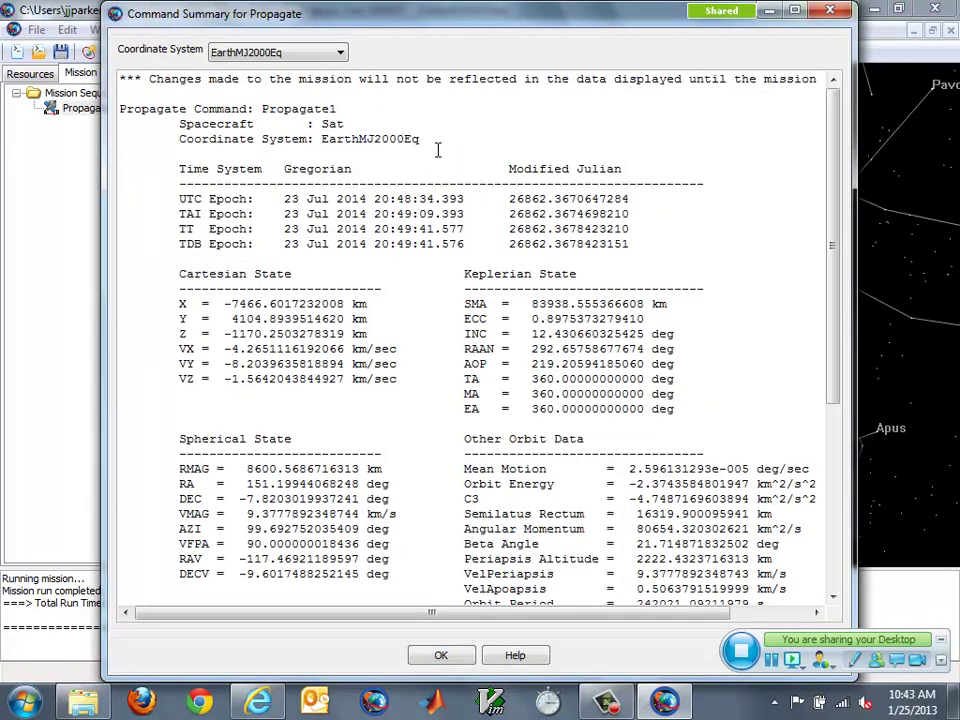
pyautogui.click(320, 52)
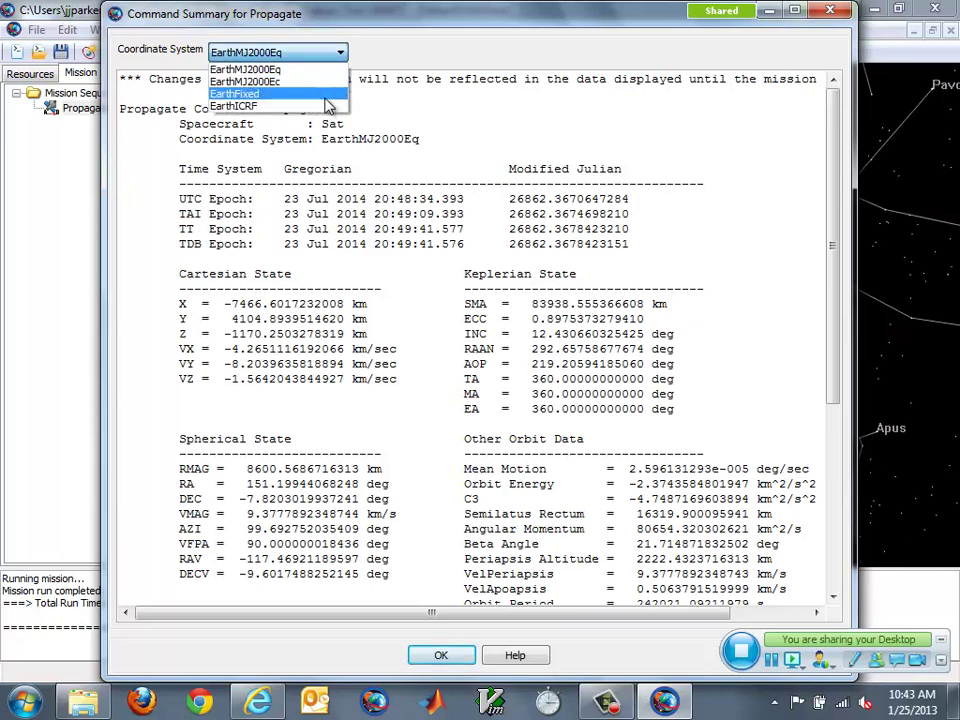
pyautogui.click(328, 106)
pyautogui.click(328, 106)
pyautogui.scroll(-7, 420, 152)
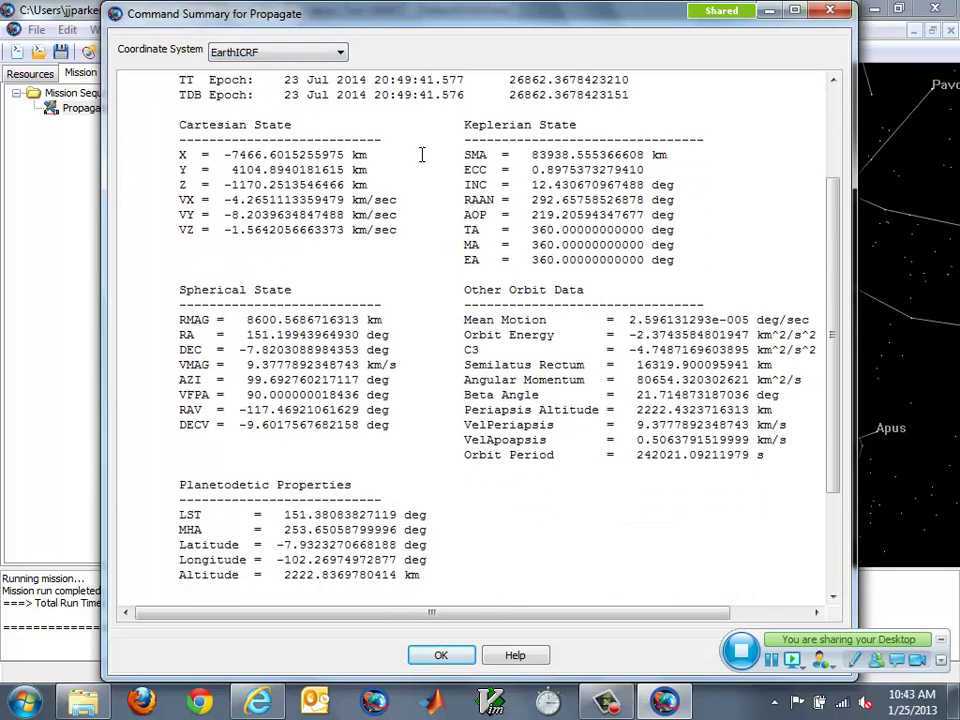
pyautogui.scroll(7, 510, 394)
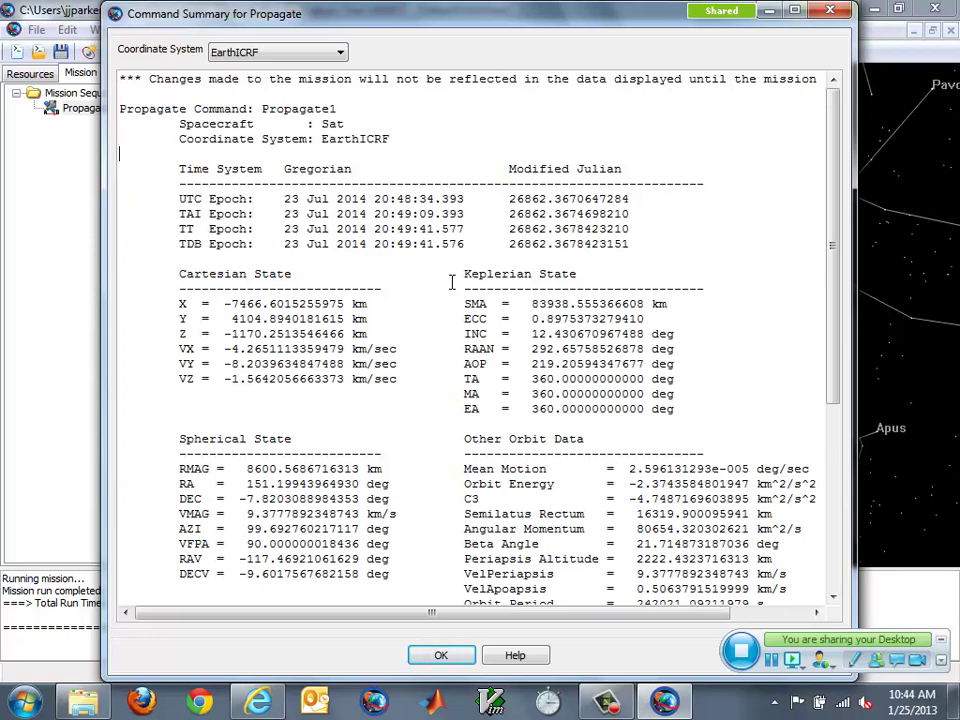
pyautogui.scroll(-3, 451, 283)
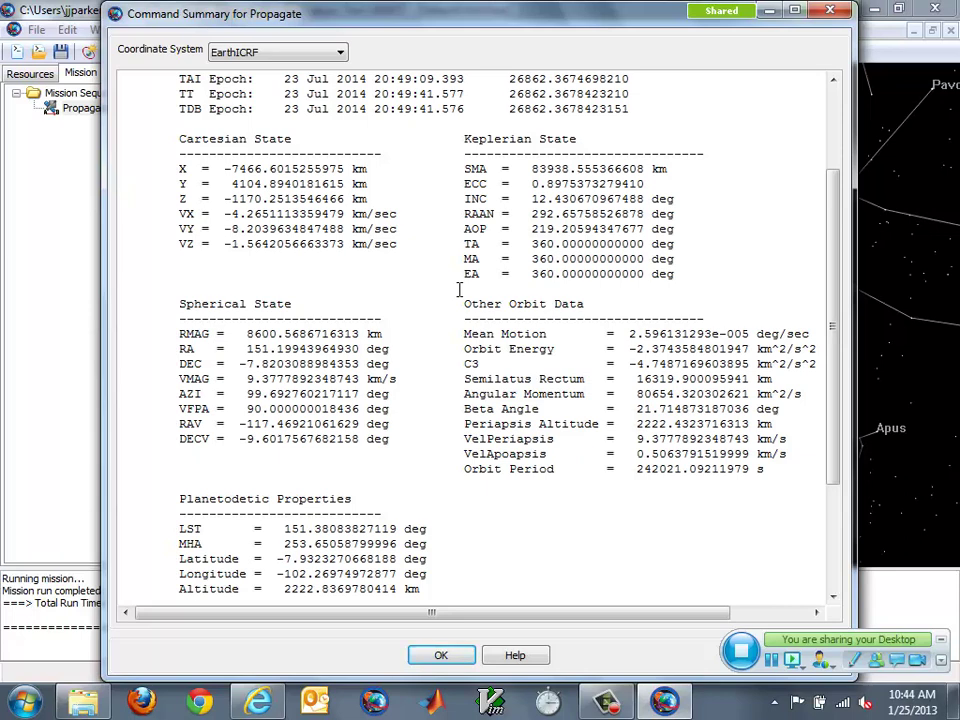
pyautogui.click(440, 656)
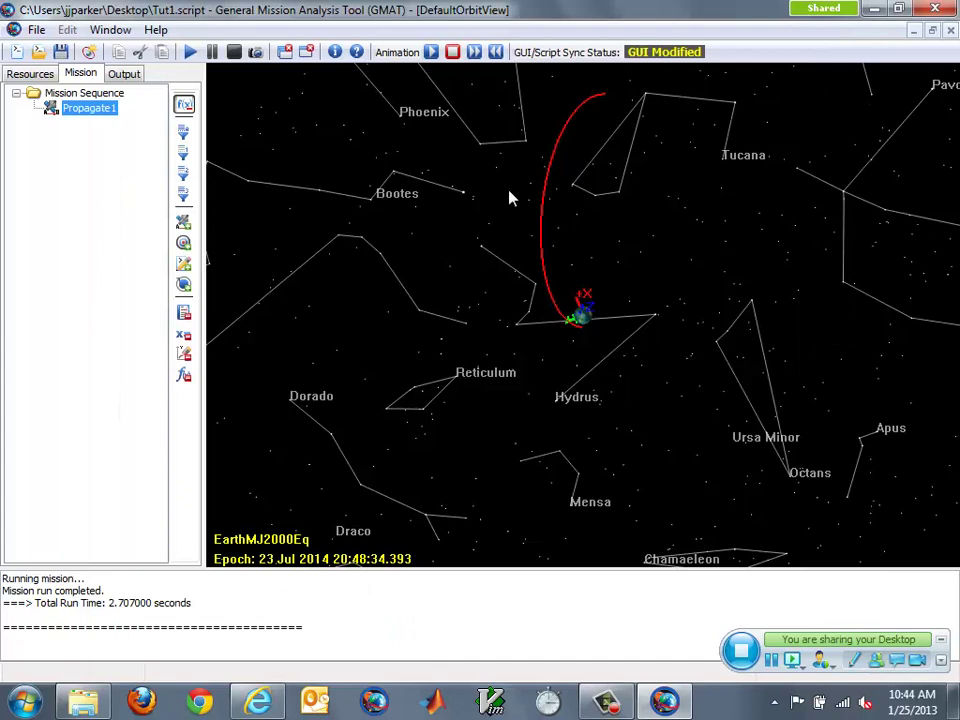
pyautogui.moveTo(508, 197)
pyautogui.mouseDown()
pyautogui.moveTo(533, 225)
pyautogui.moveTo(518, 212)
pyautogui.mouseUp()
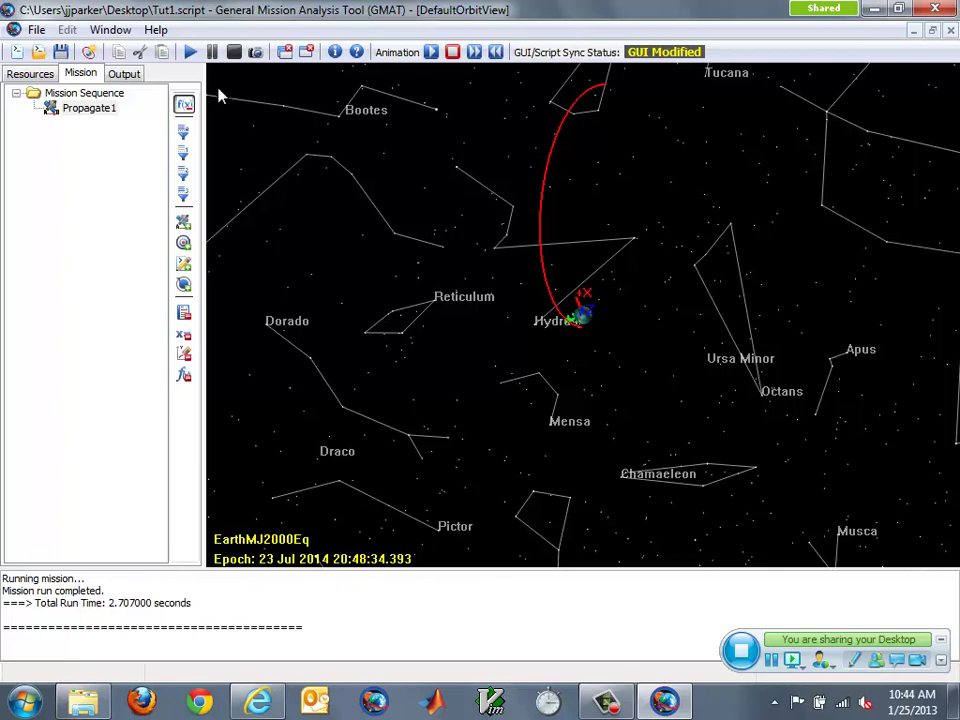
pyautogui.click(84, 112)
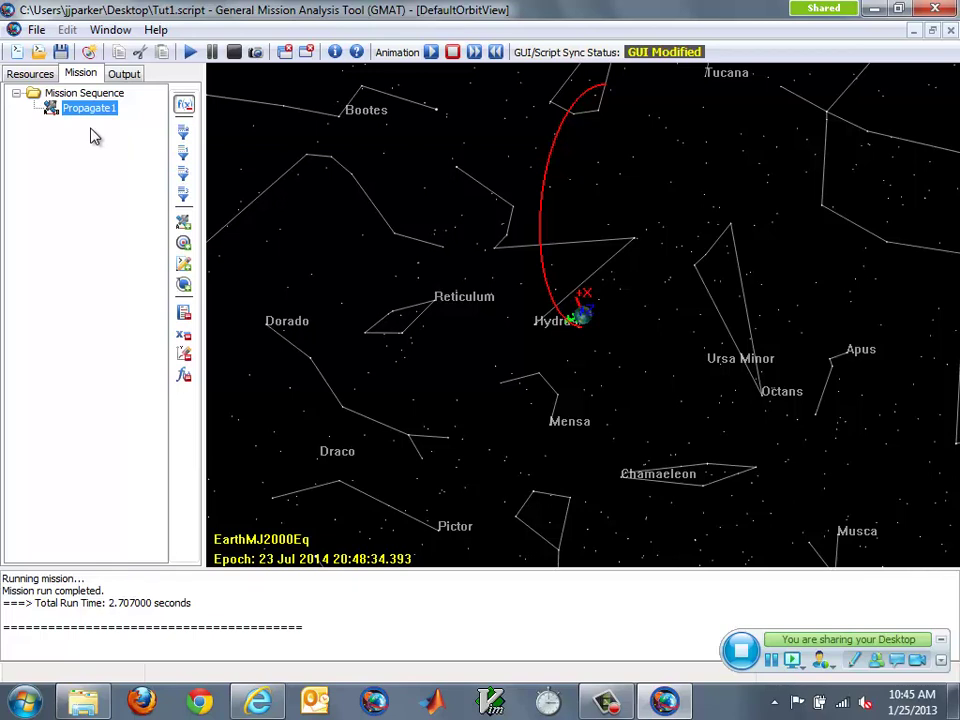
# - Minimize GMAT and open Tut_SimulatingAnOrbit-Script.pptx from the desktop's GMAT Fundamentals folder in PowerPoint
pyautogui.click(880, 10)
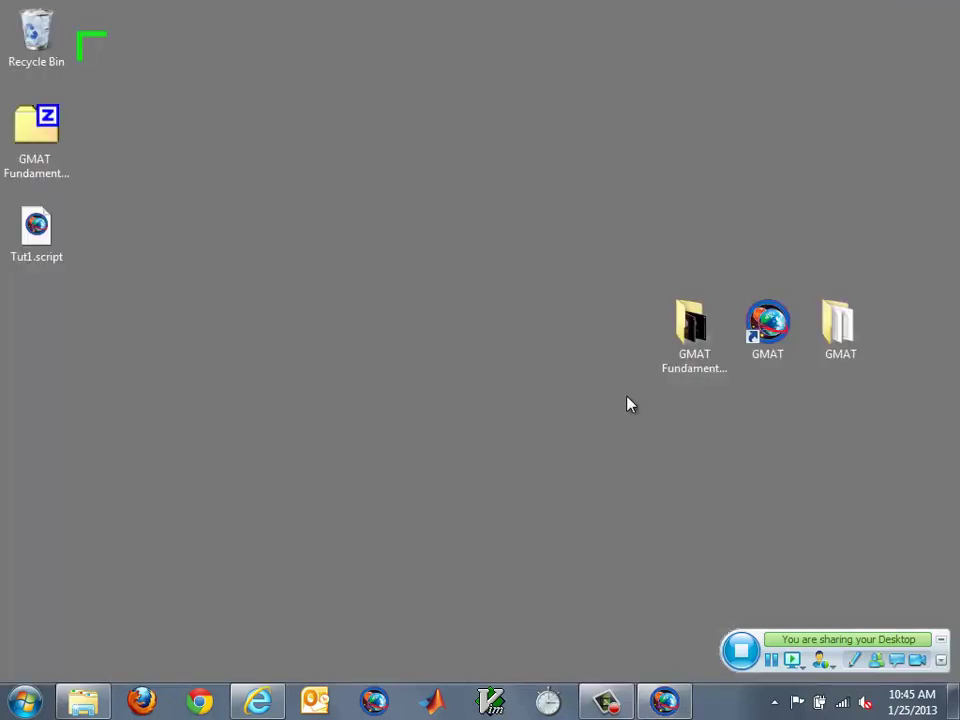
pyautogui.doubleClick(671, 370)
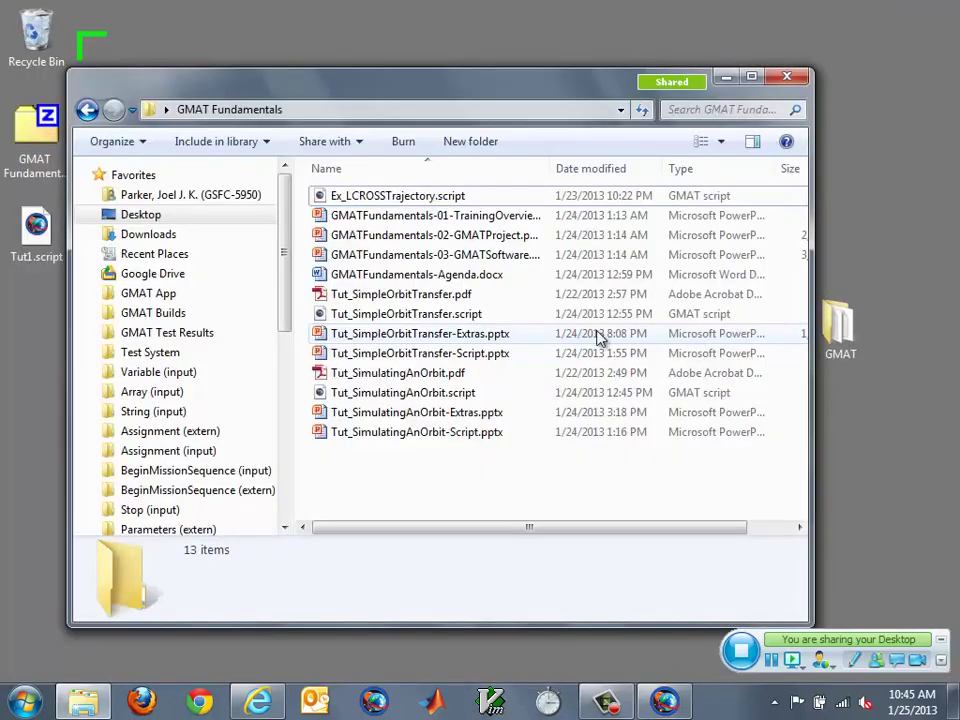
pyautogui.click(431, 399)
pyautogui.click(432, 416)
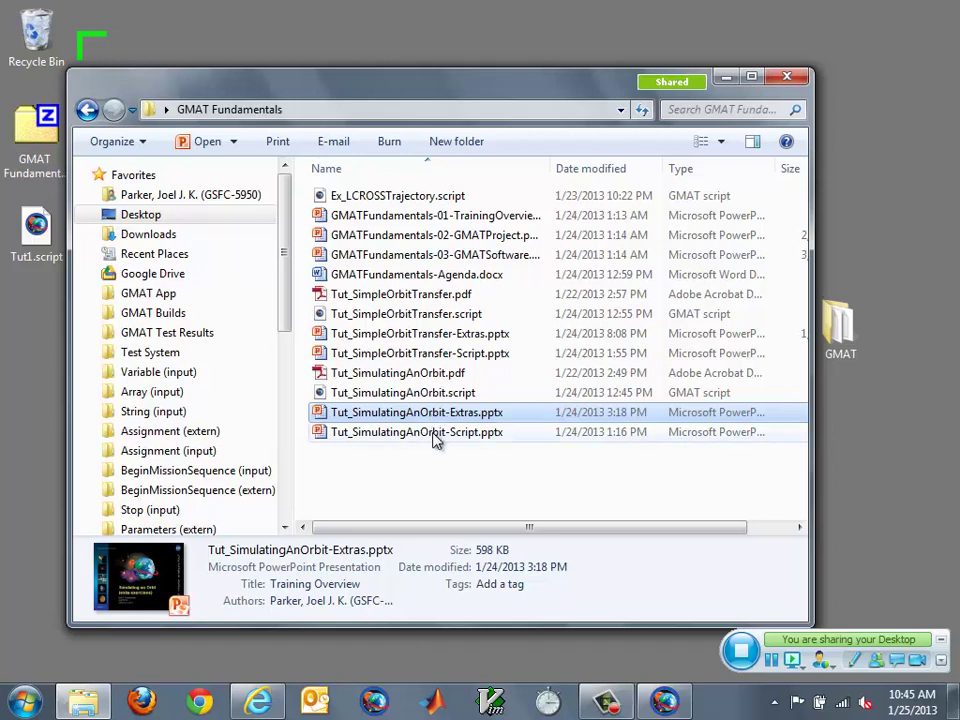
pyautogui.rightClick(437, 436)
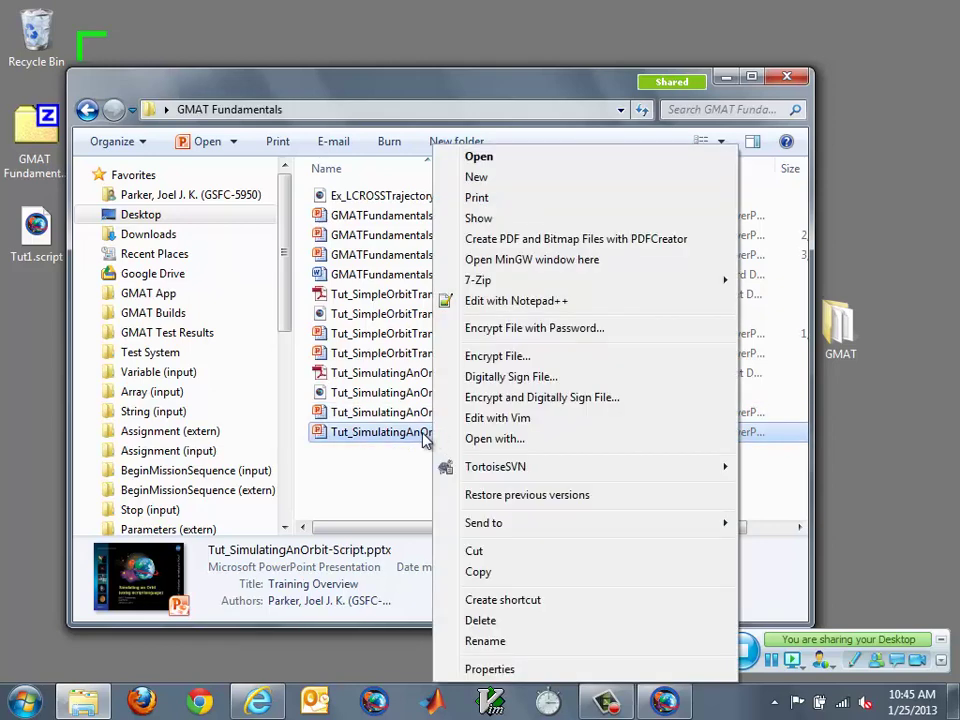
pyautogui.press('Return')
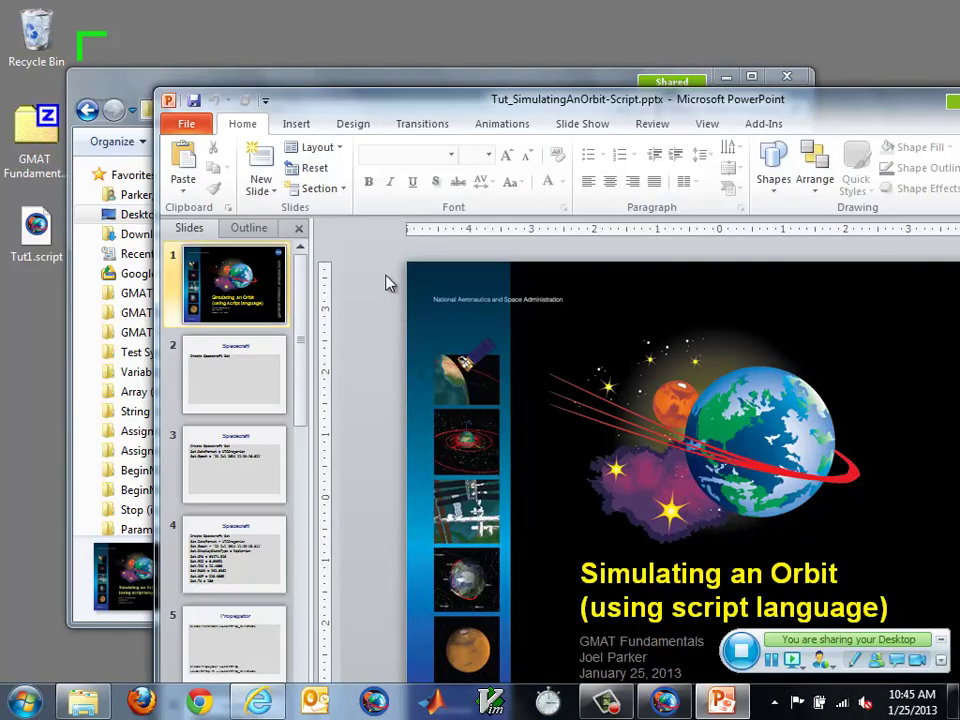
# - Extend the desktop to the projector and present the slide show from its title slide to the first Spacecraft slide
pyautogui.click(569, 128)
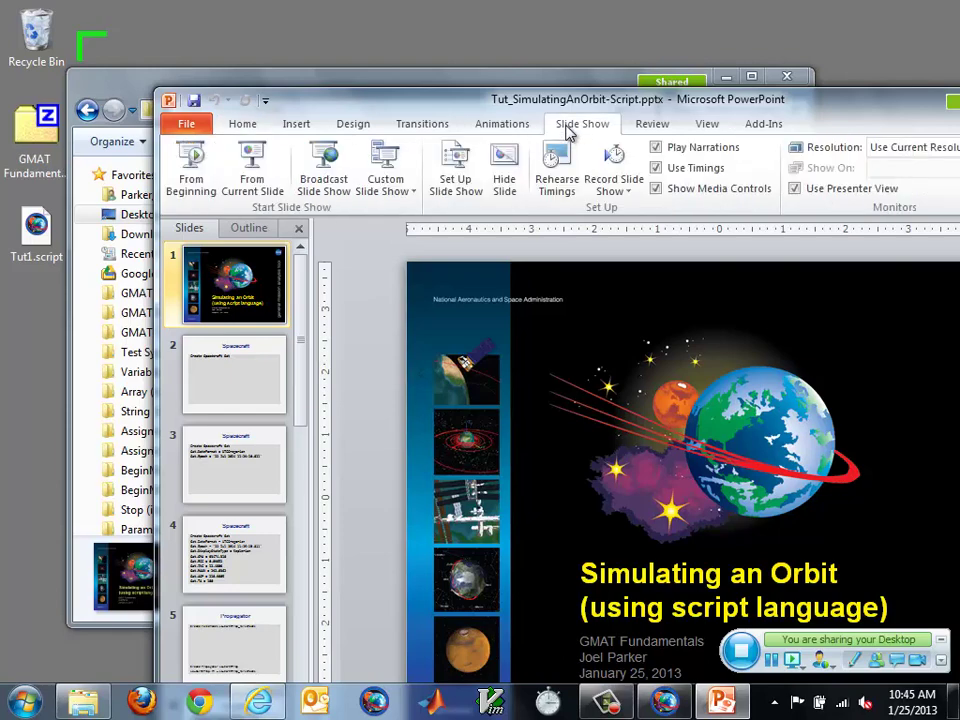
pyautogui.press('super+p')
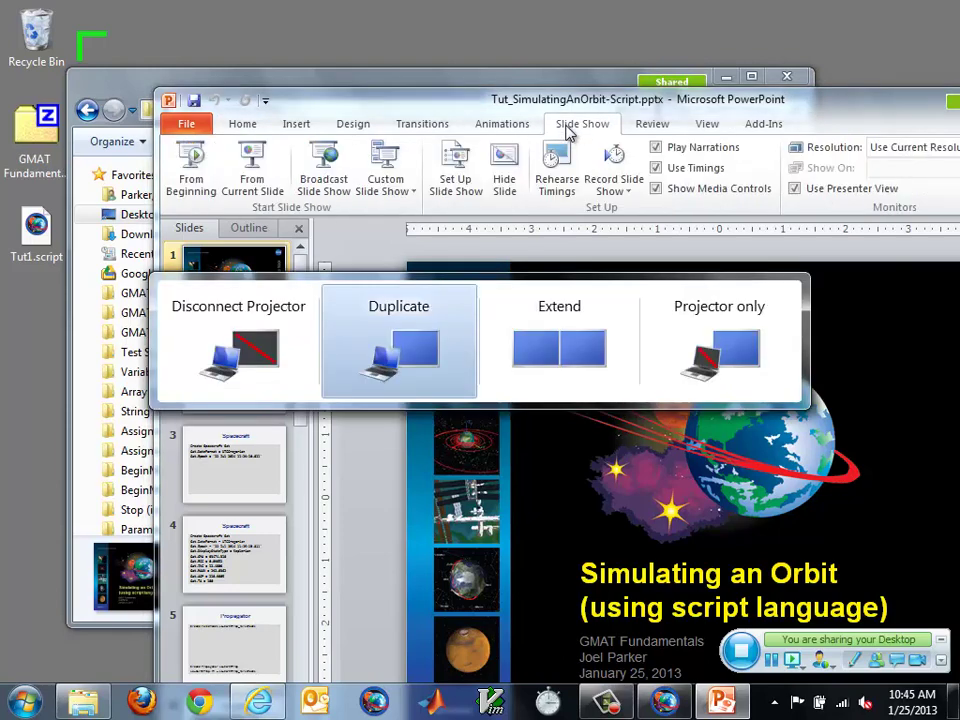
pyautogui.click(578, 326)
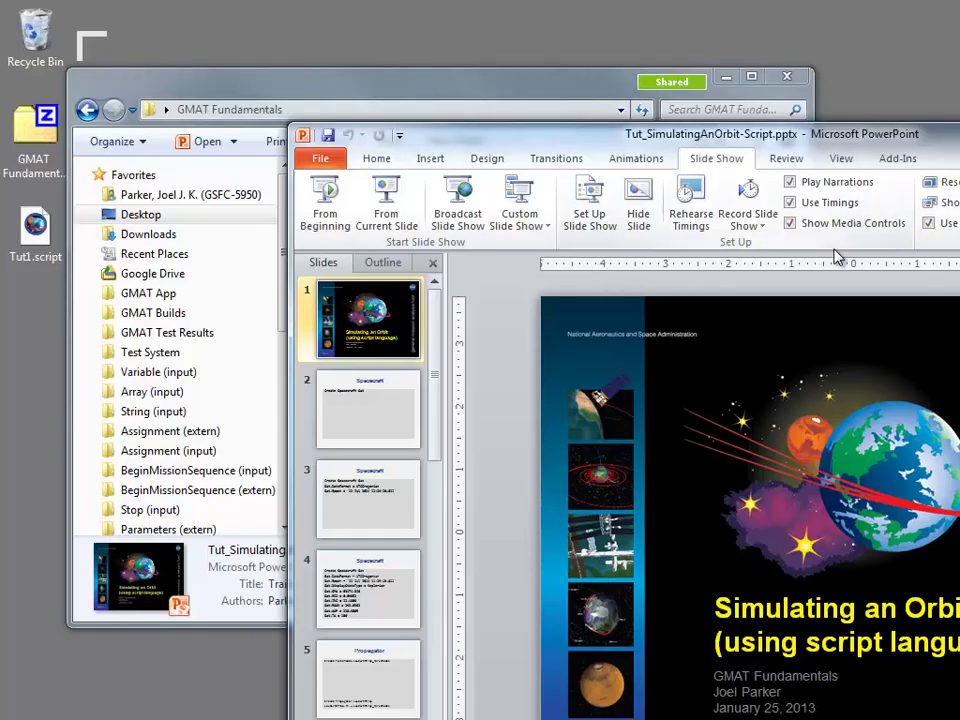
pyautogui.press('F5')
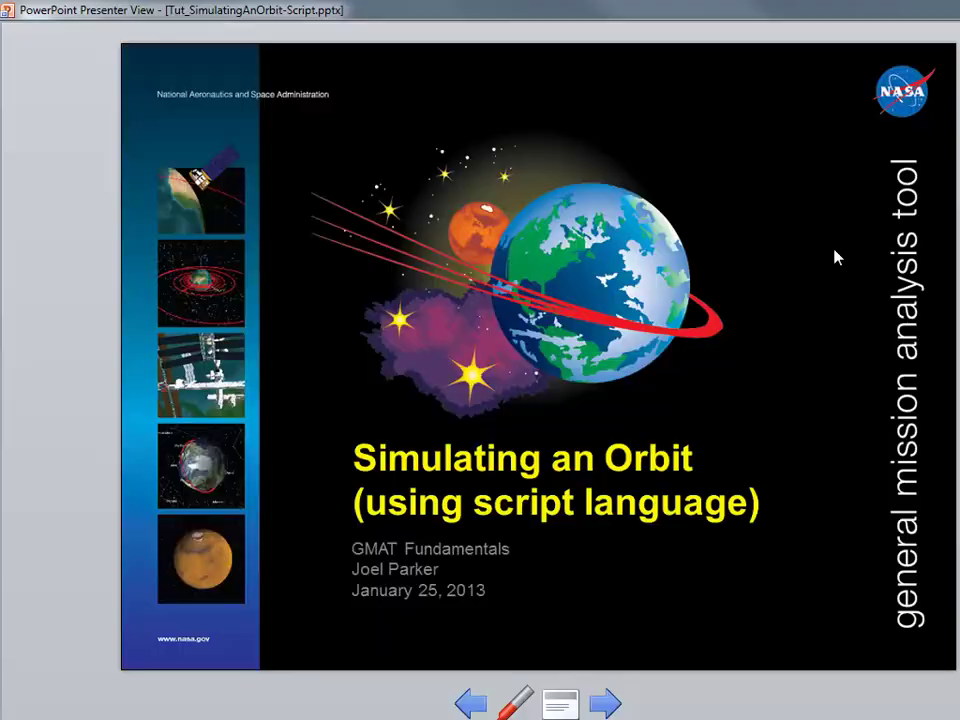
pyautogui.click(945, 217)
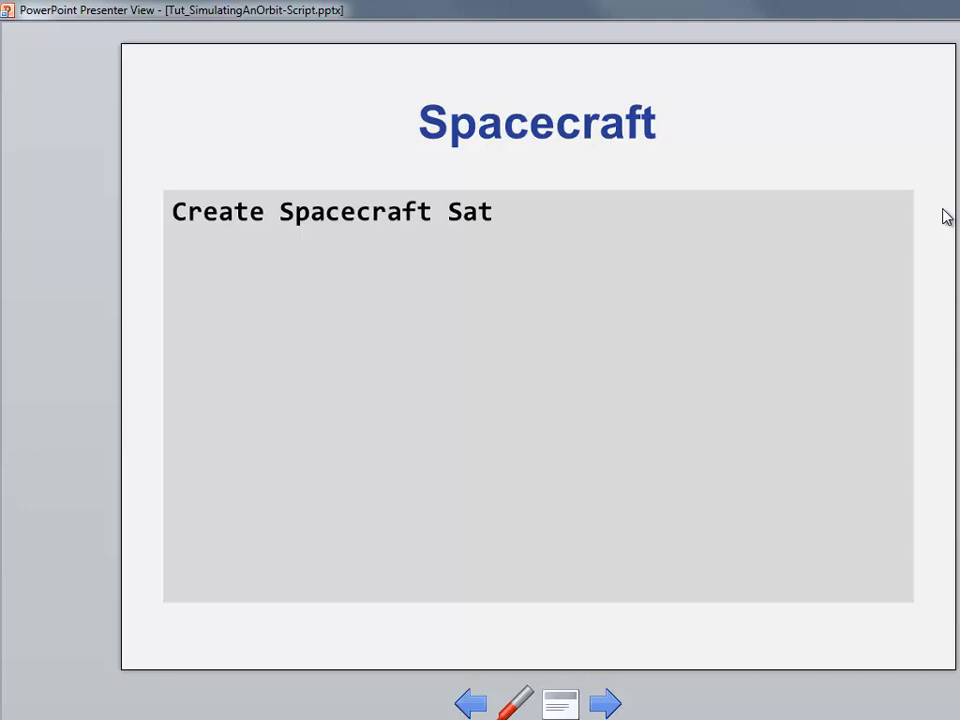
# - Present the script slides from Spacecraft through Propagator and OrbitView to the Propagate command on the Mission Sequence slide
pyautogui.press('Right')
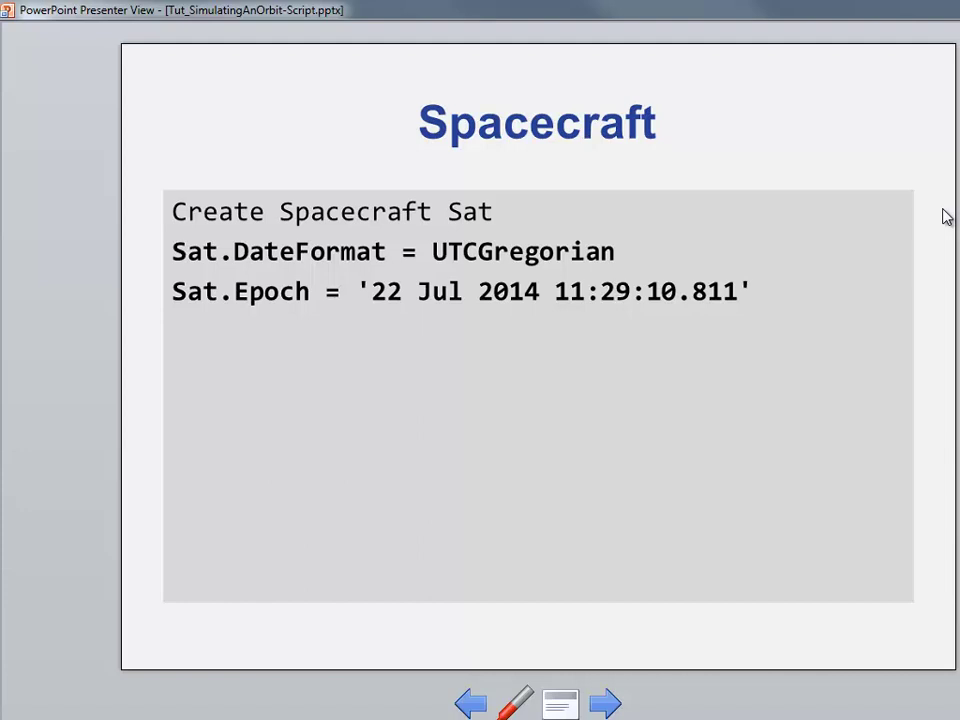
pyautogui.click(946, 217)
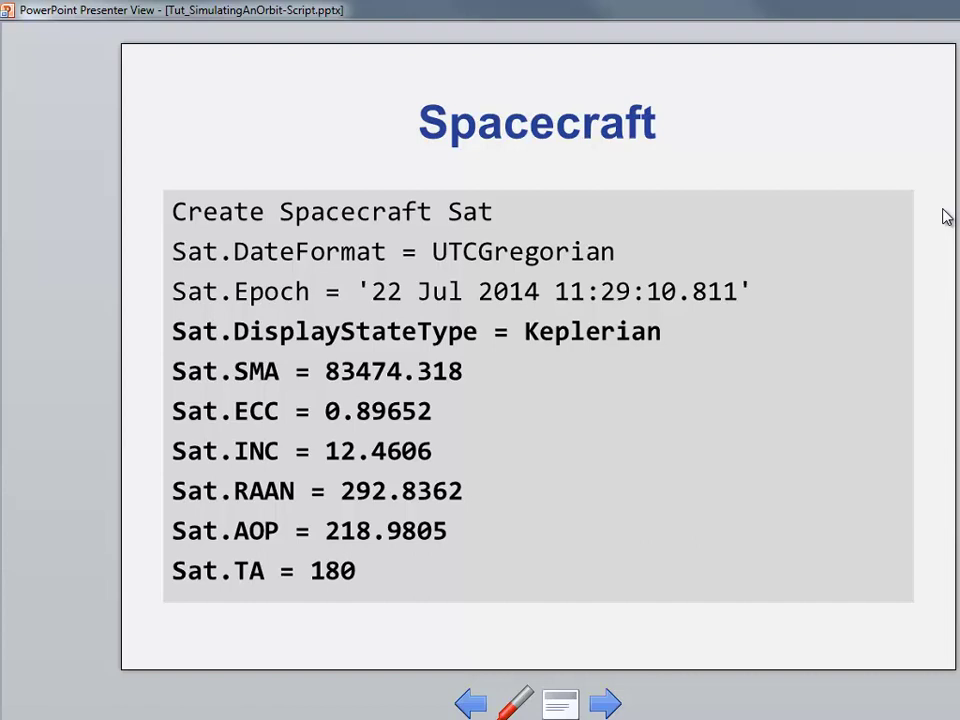
pyautogui.press('Right')
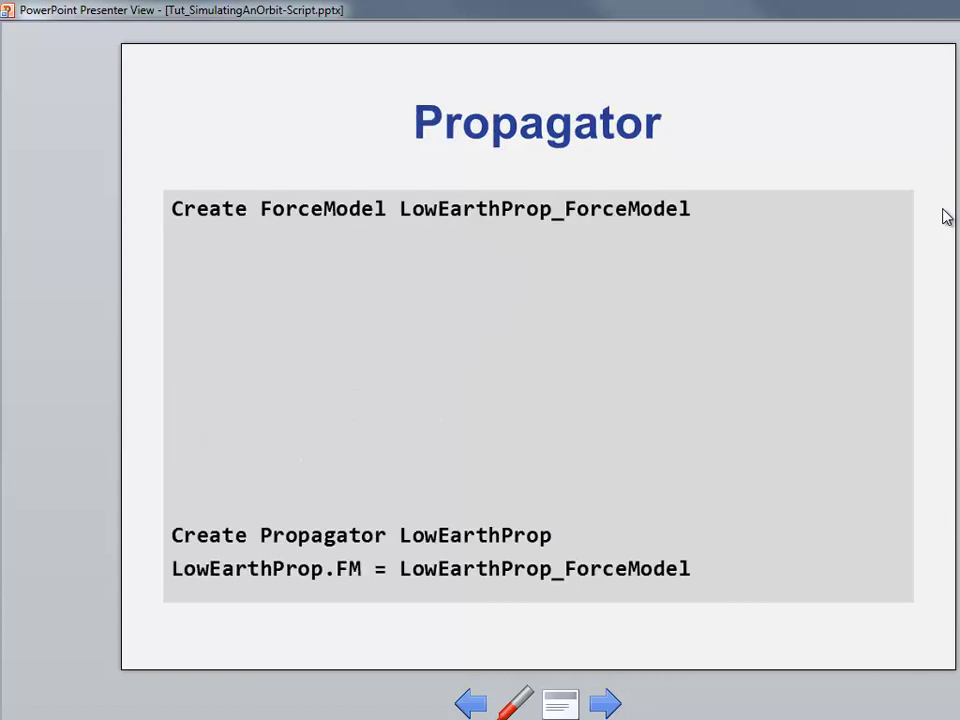
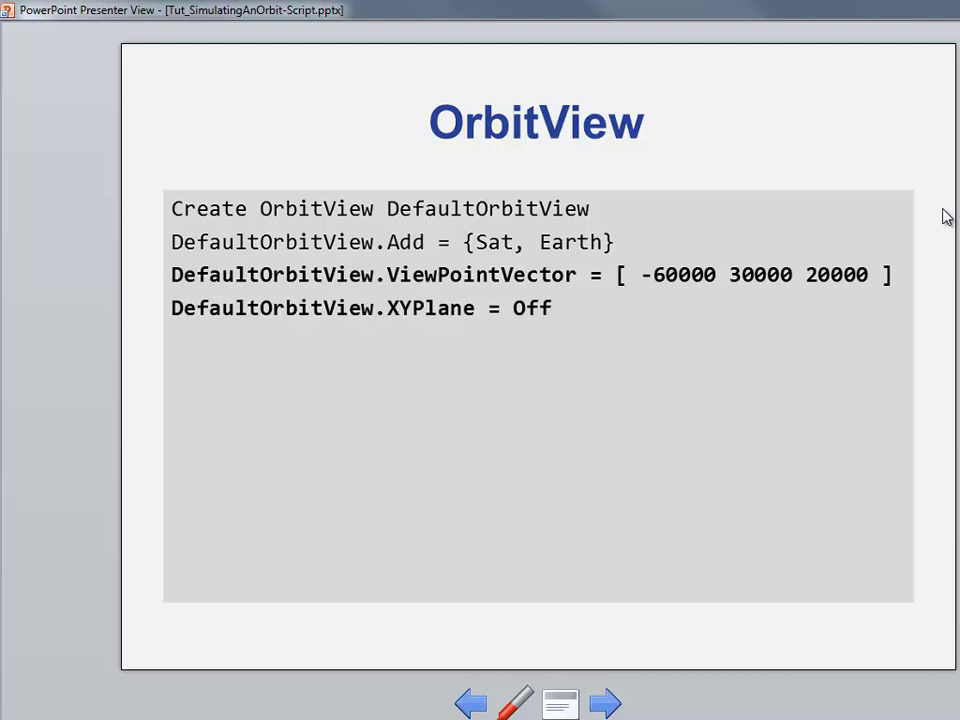
pyautogui.press('Right')
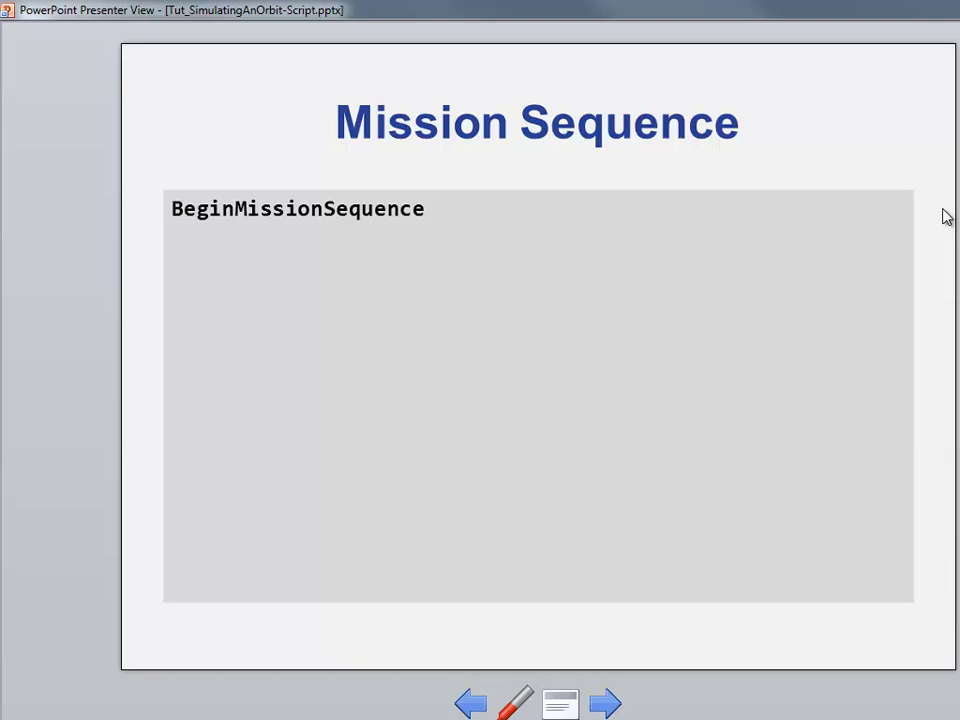
pyautogui.press('Right')
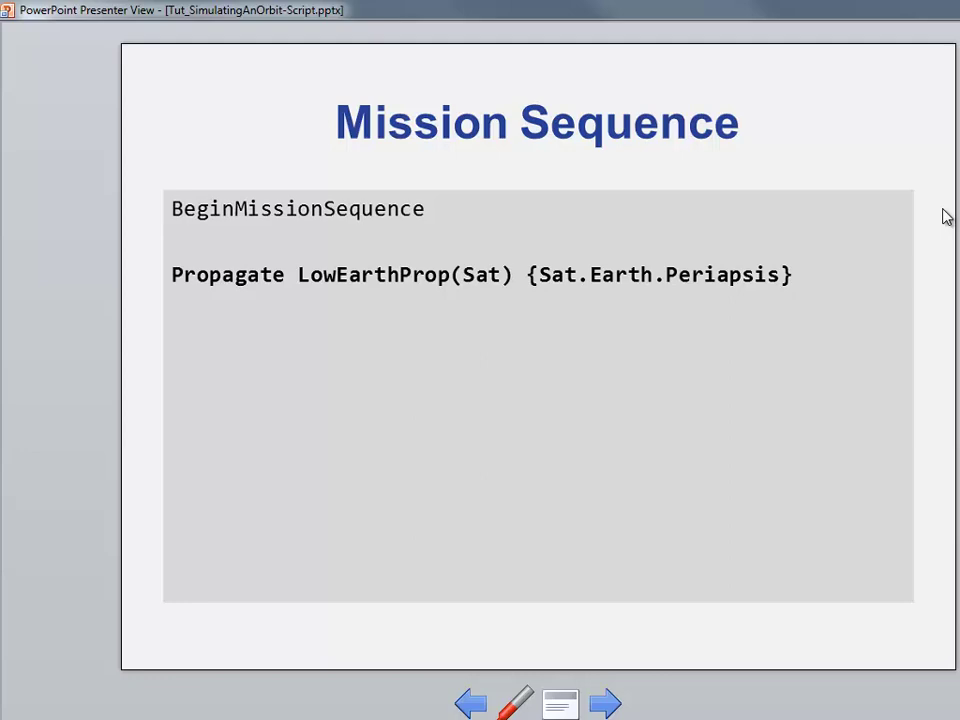
# - End the slide show, close the presentation, and switch the projector display mode to return to GMAT
pyautogui.press('Escape')
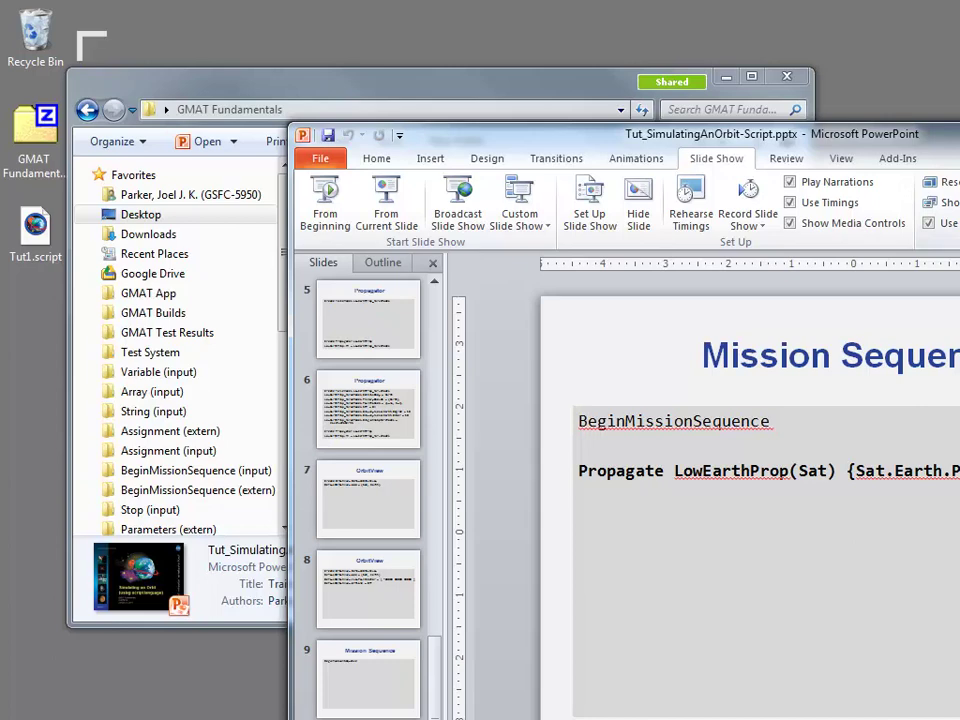
pyautogui.hotkey('alt', 'F4')
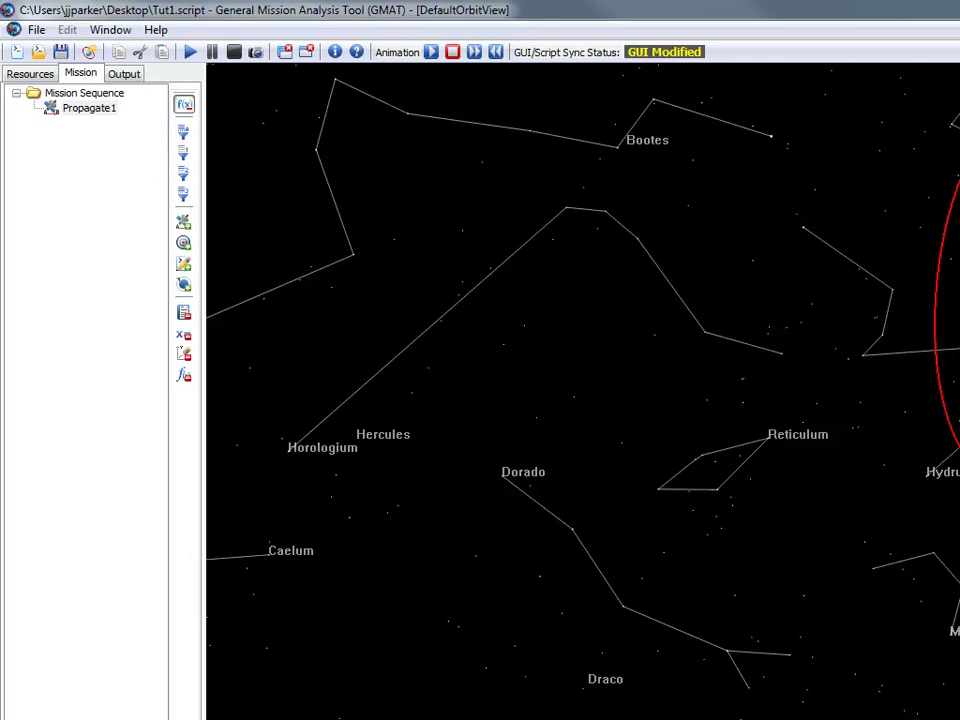
pyautogui.press('super+p')
pyautogui.click(910, 478)
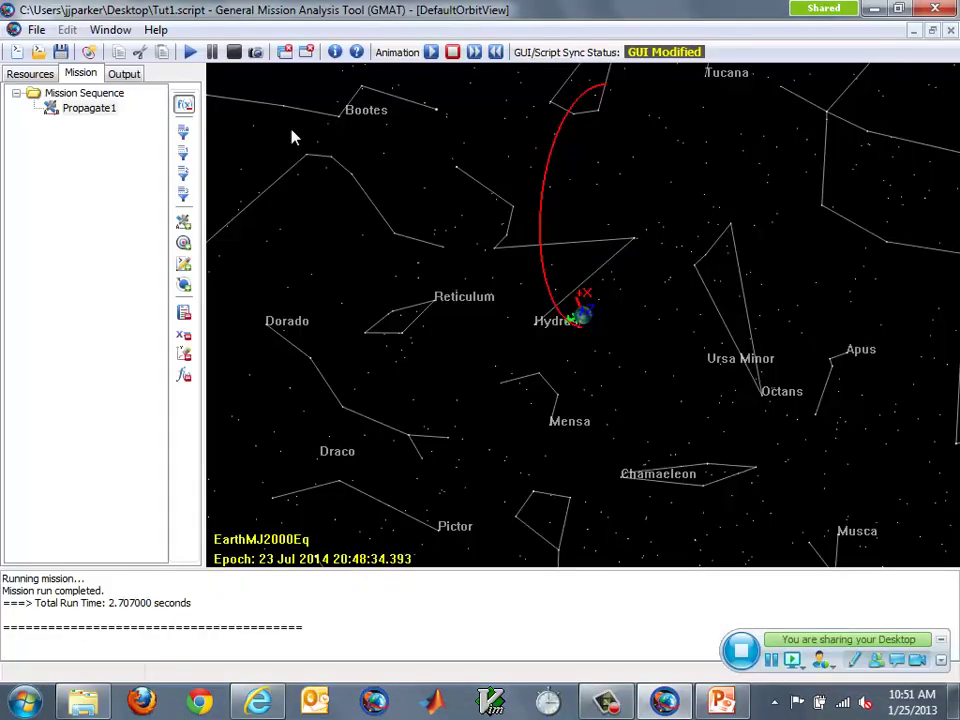
# - Add an EphemerisFile output resource and open its settings in a restored window beside the plots
pyautogui.click(38, 76)
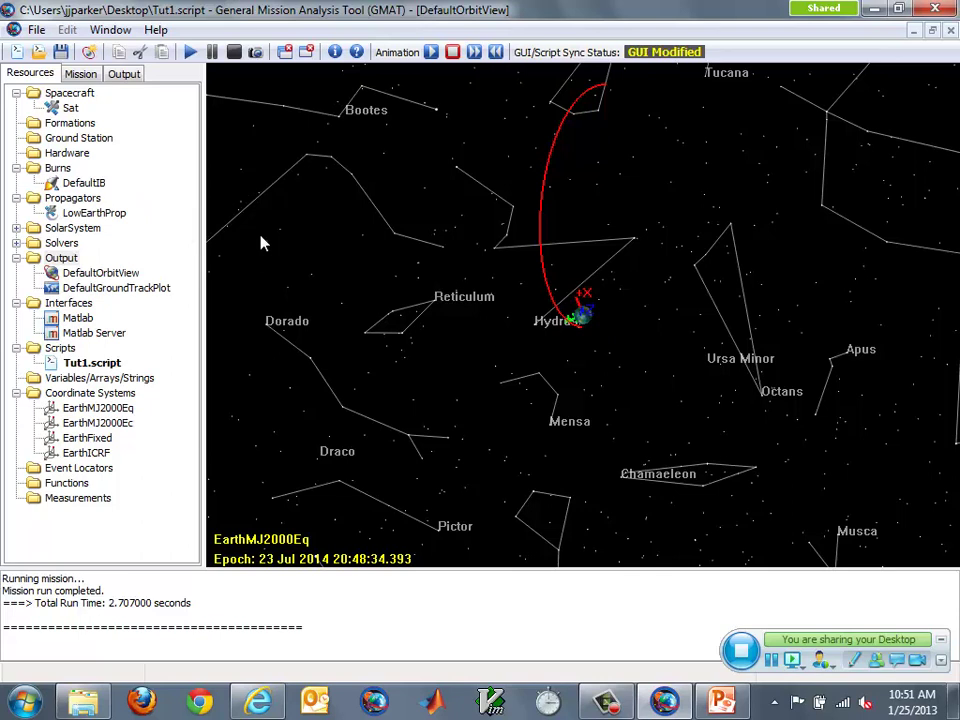
pyautogui.rightClick(60, 258)
pyautogui.moveTo(145, 275)
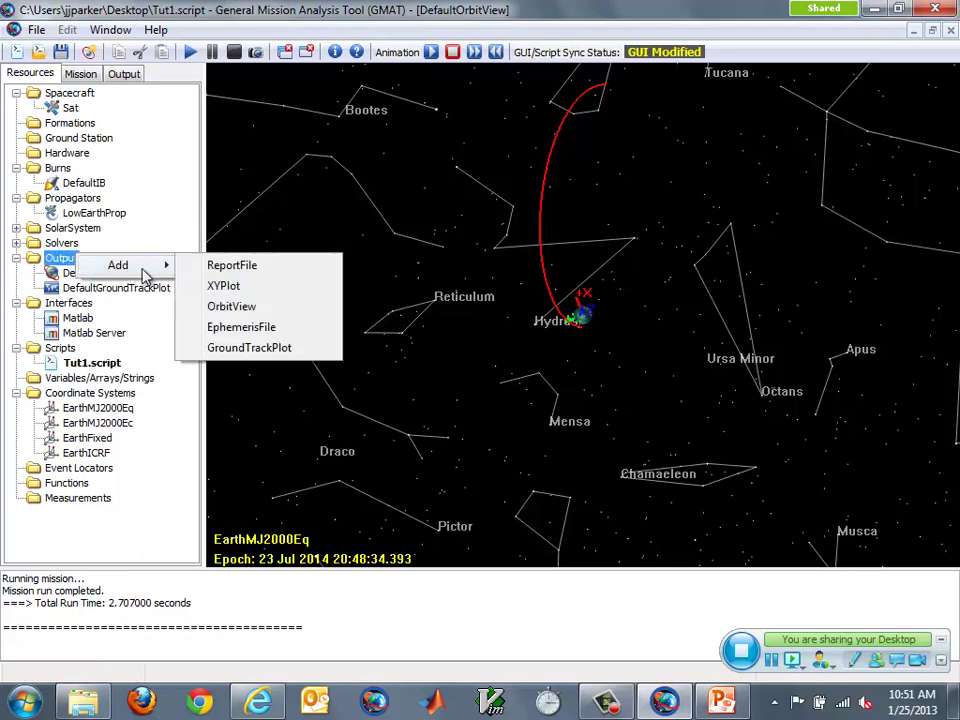
pyautogui.click(324, 335)
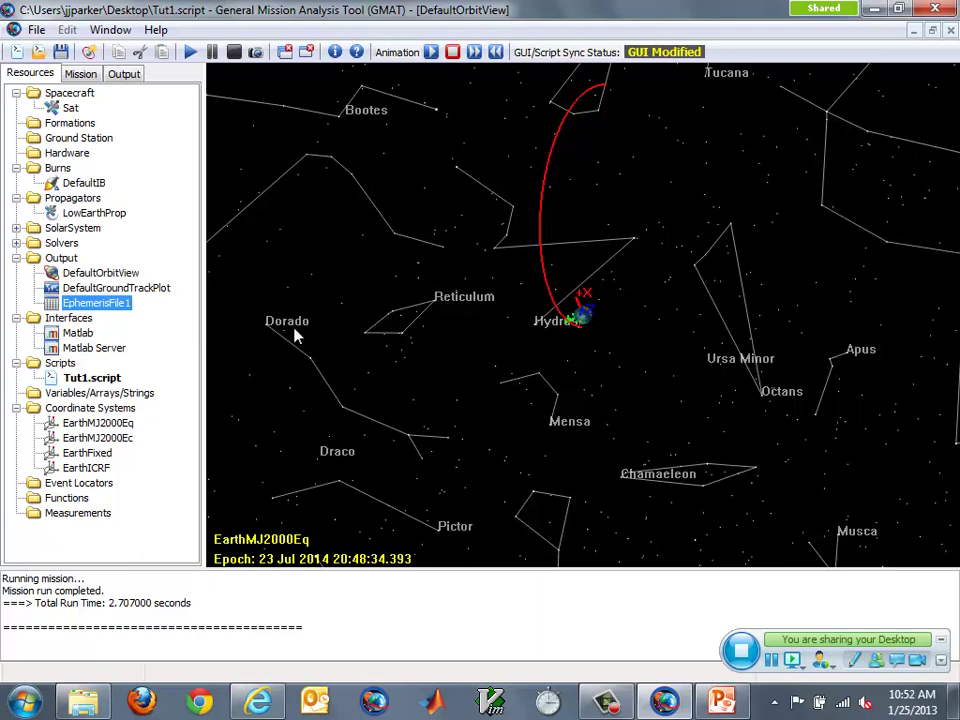
pyautogui.doubleClick(118, 305)
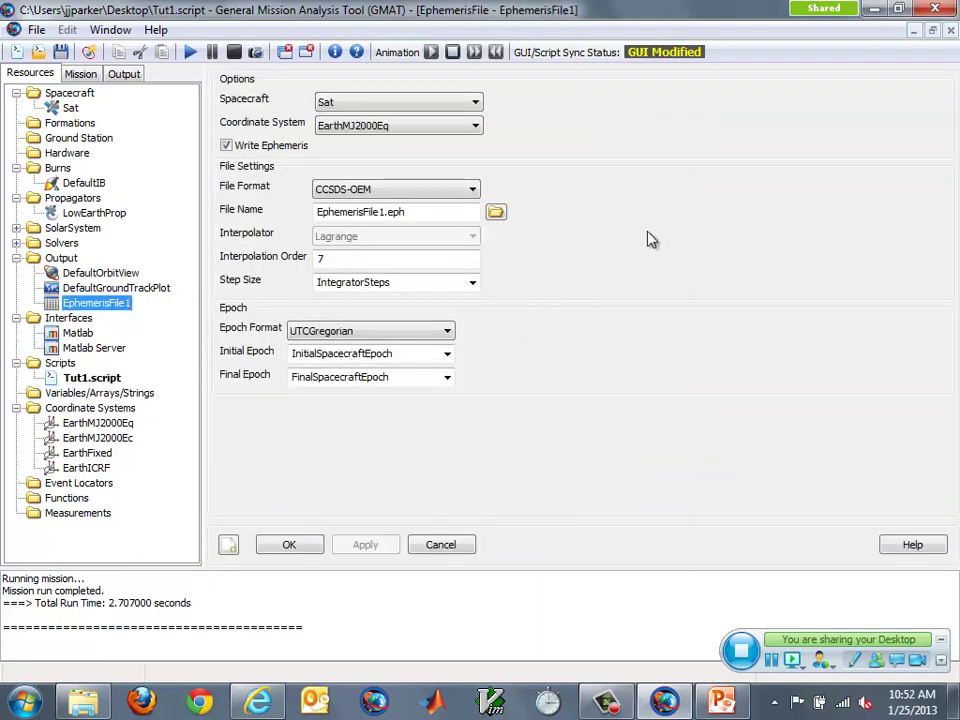
pyautogui.click(932, 31)
pyautogui.moveTo(525, 119); pyautogui.dragTo(795, 155)
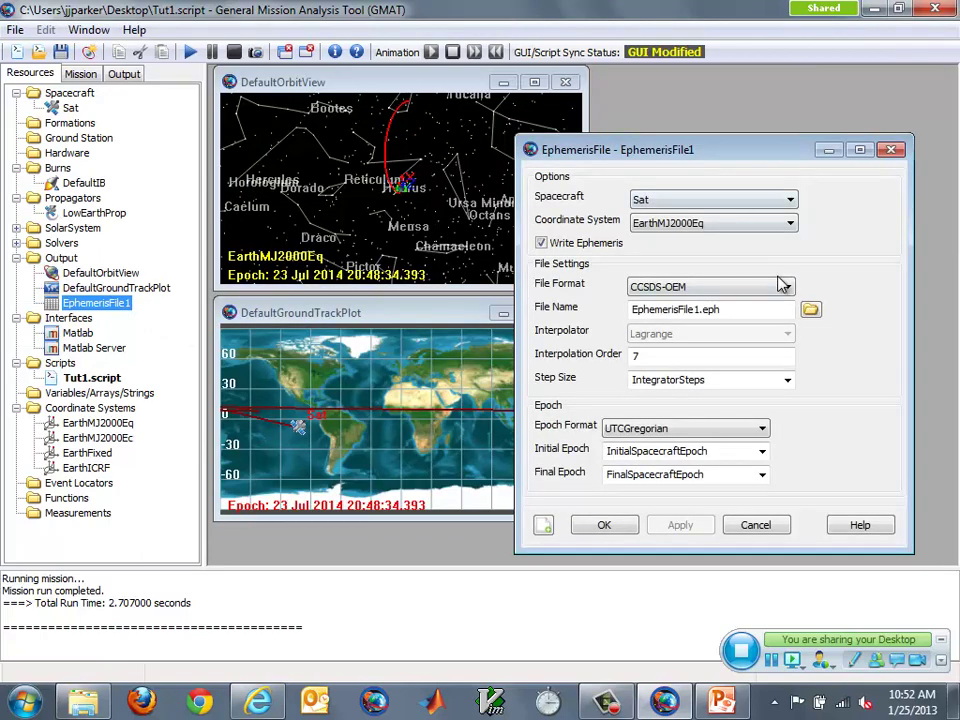
# - Review the file format choices, file name and interpolation order of EphemerisFile1, and close its settings
pyautogui.click(788, 287)
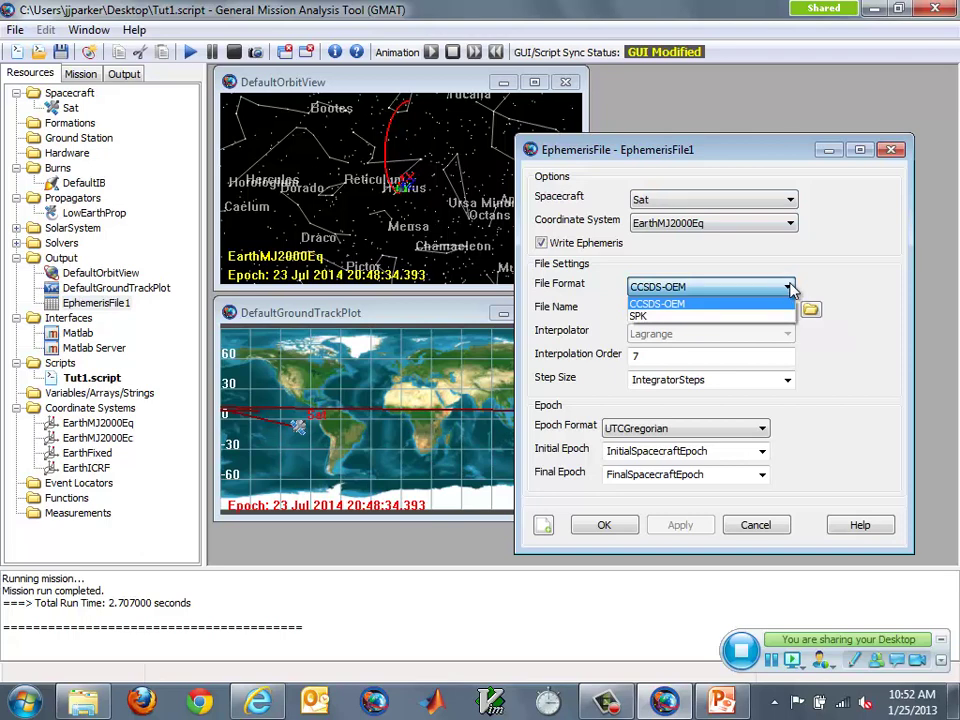
pyautogui.click(790, 288)
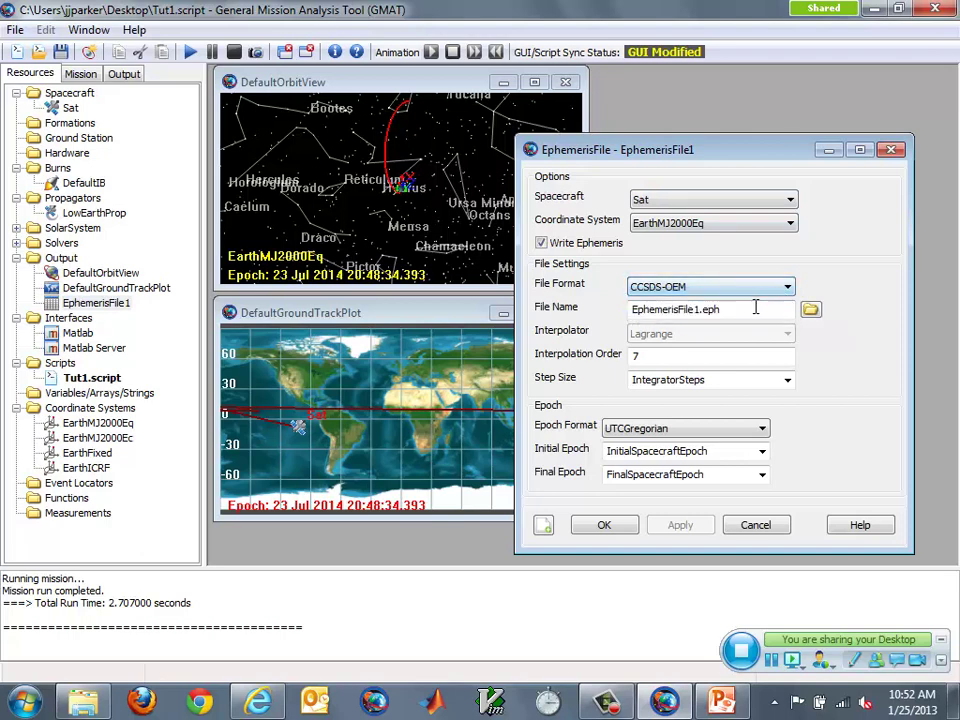
pyautogui.click(754, 309)
pyautogui.click(735, 355)
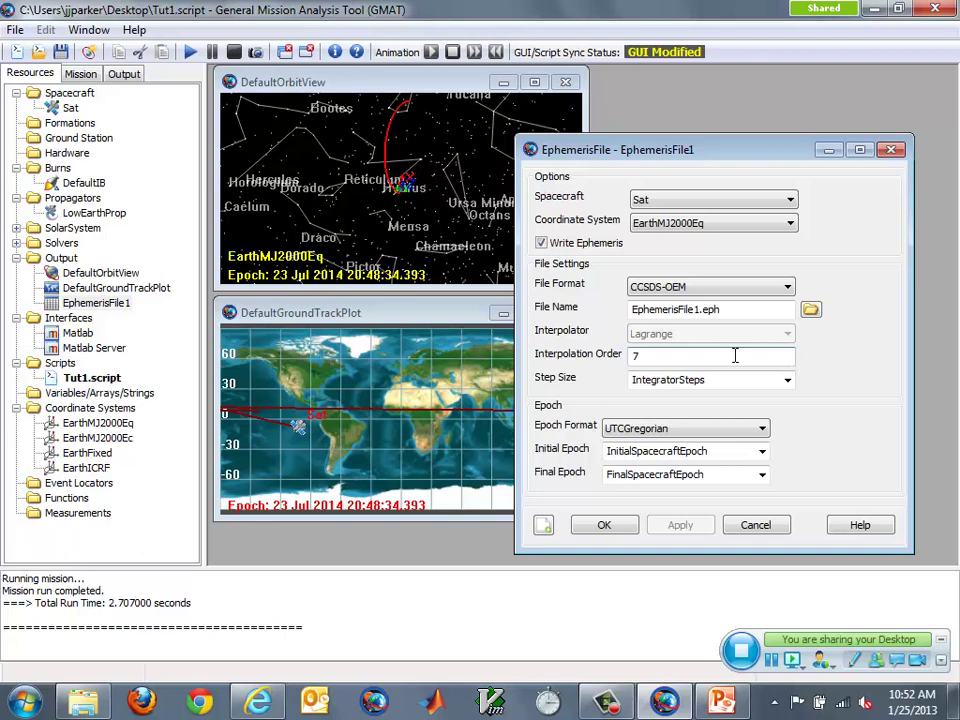
pyautogui.click(604, 525)
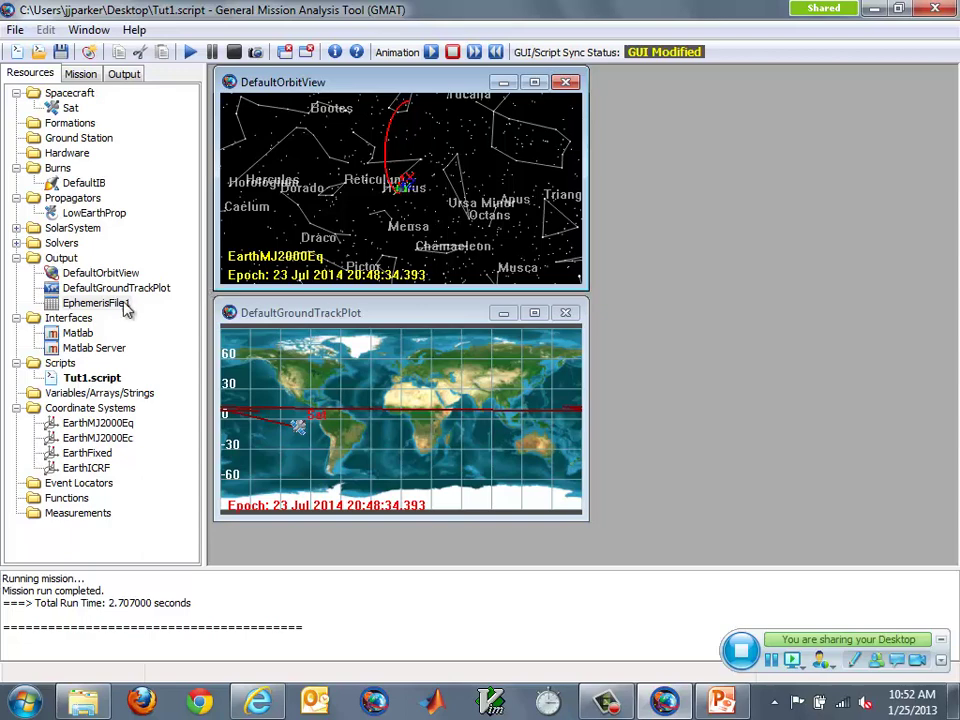
# - Set the step size of EphemerisFile1 to 60 and rerun the mission
pyautogui.doubleClick(90, 303)
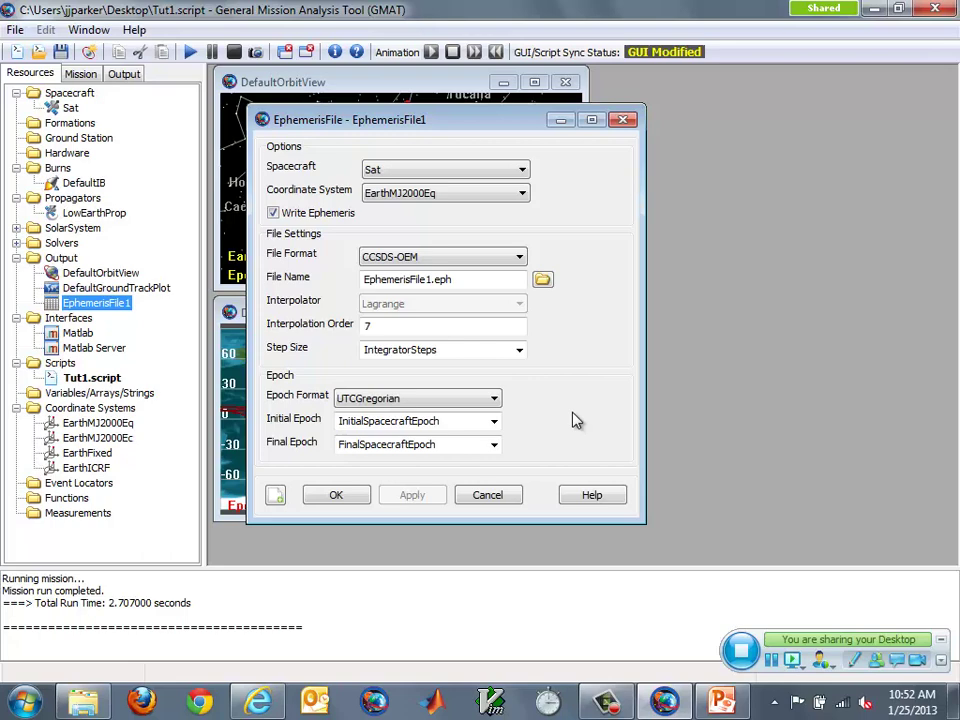
pyautogui.doubleClick(504, 349)
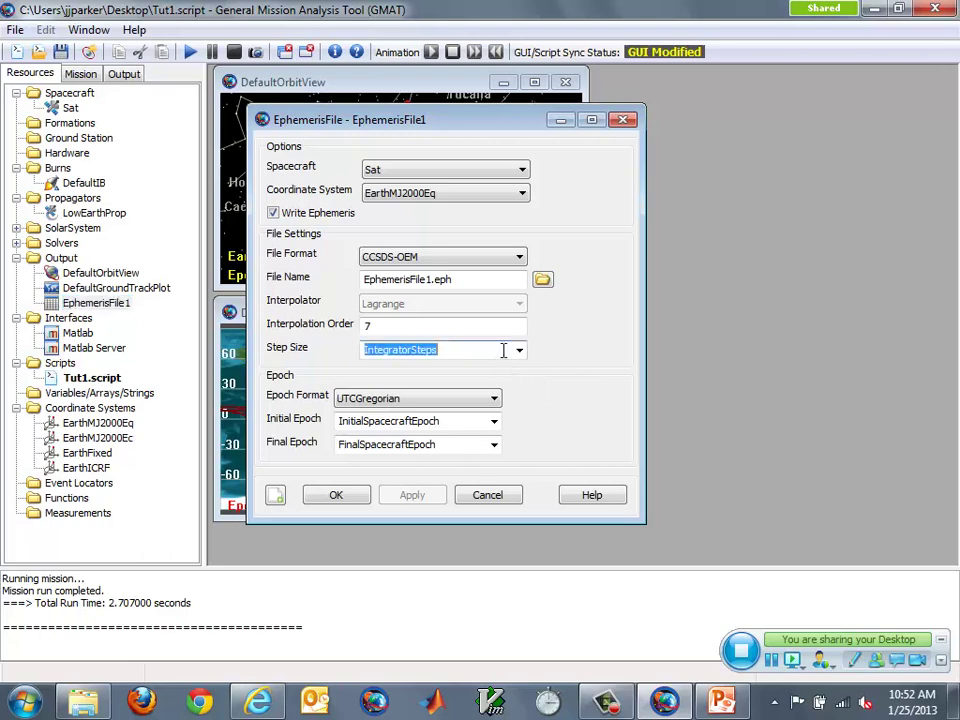
pyautogui.write('60')
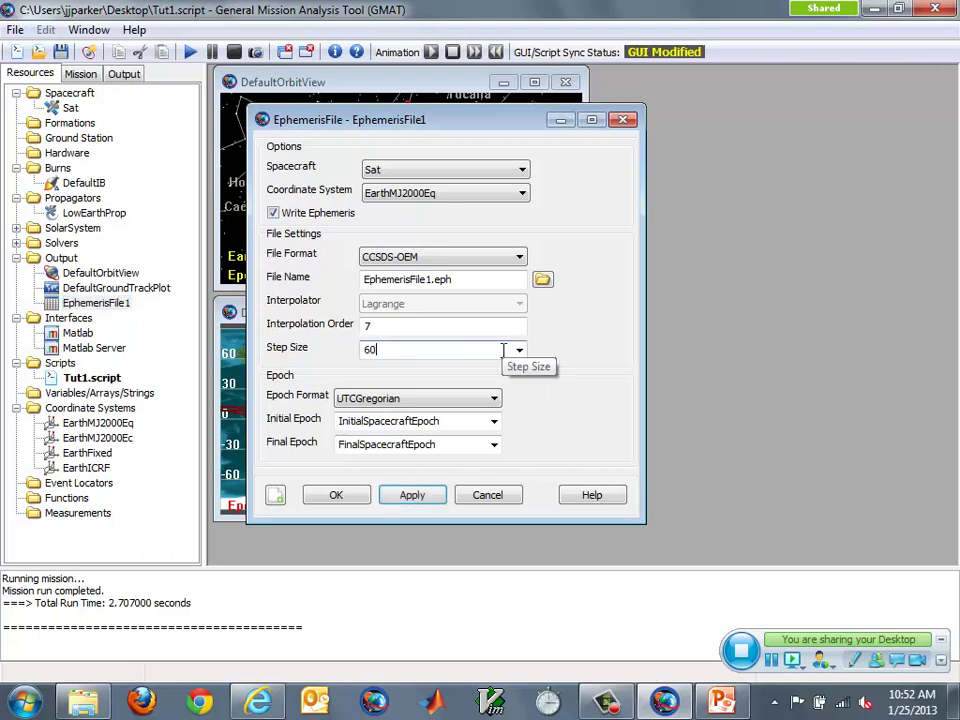
pyautogui.click(338, 496)
pyautogui.click(190, 52)
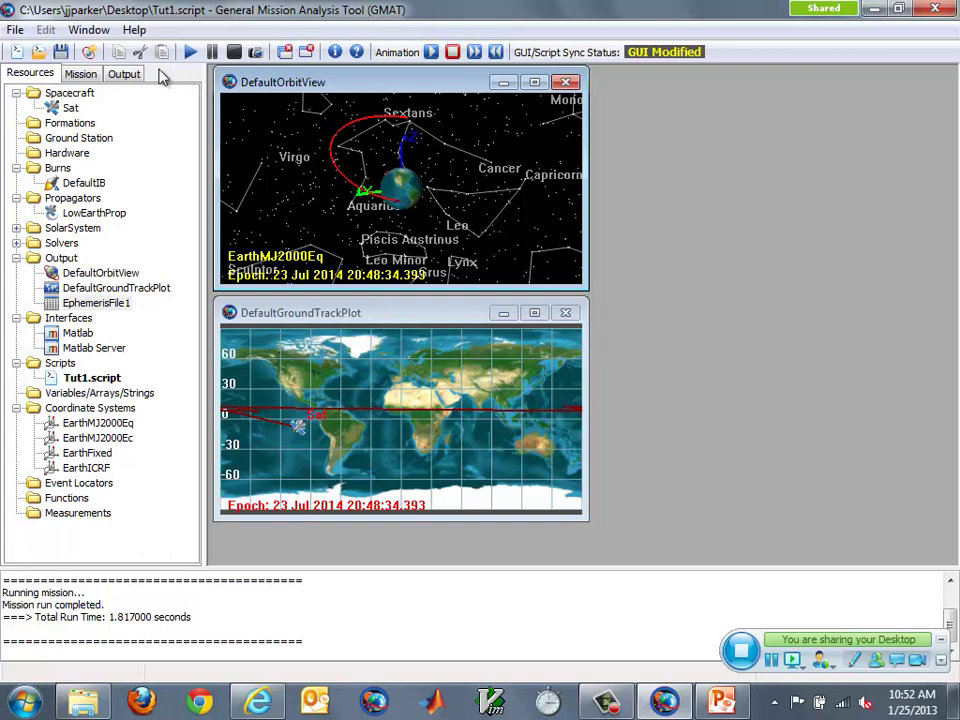
# - Examine the header and state data in the generated EphemerisFile1 output, and close it
pyautogui.click(126, 72)
pyautogui.click(90, 123)
pyautogui.doubleClick(90, 123)
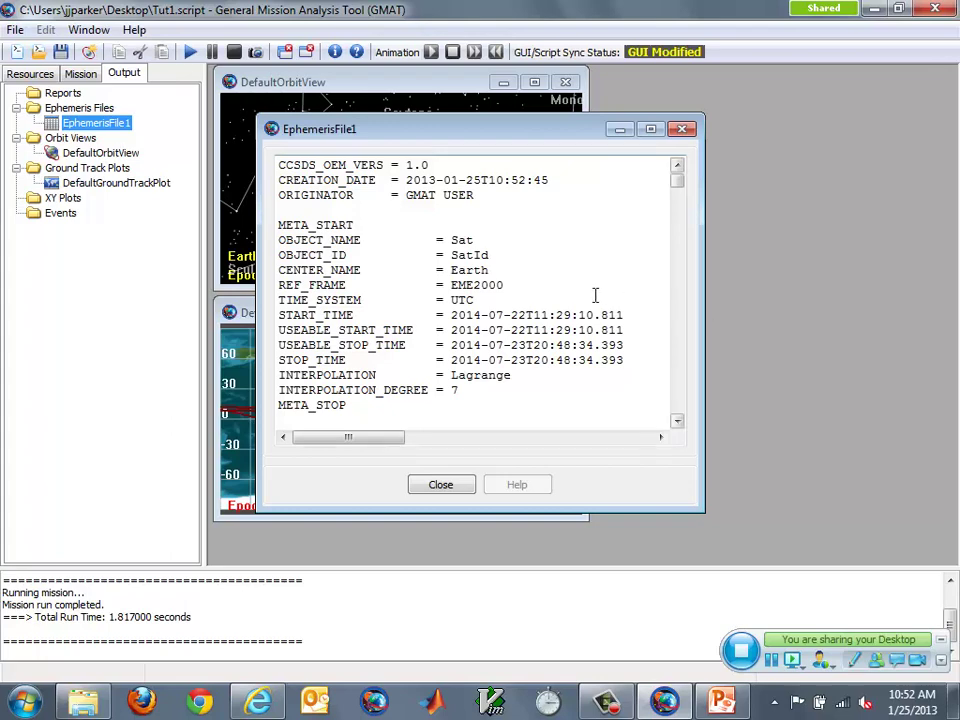
pyautogui.scroll(-4, 594, 296)
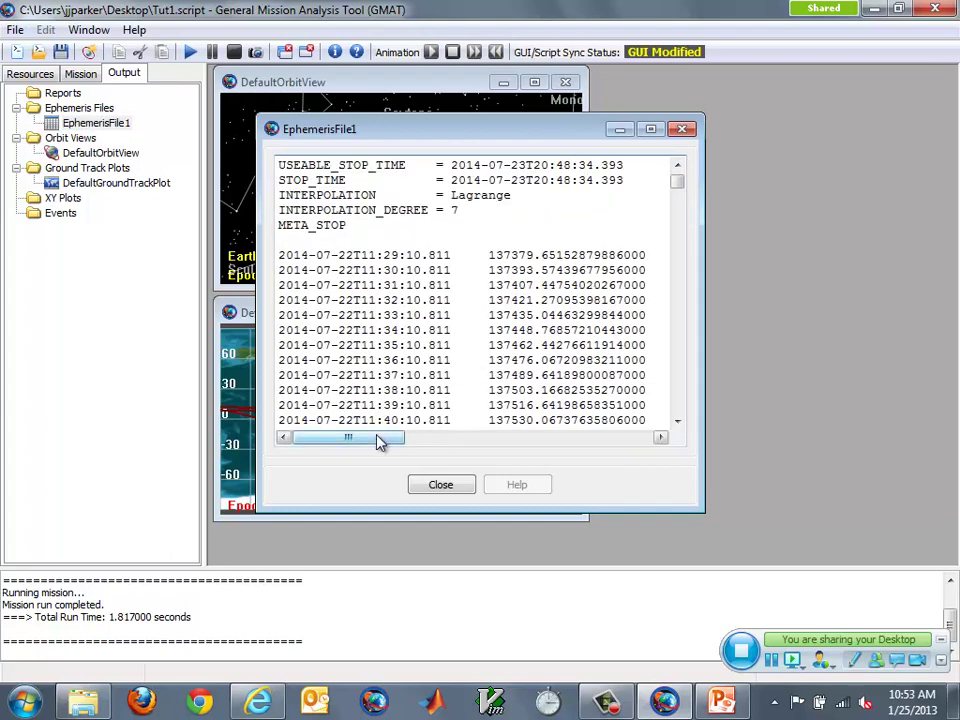
pyautogui.moveTo(379, 441)
pyautogui.mouseDown()
pyautogui.moveTo(405, 441)
pyautogui.moveTo(386, 428)
pyautogui.mouseUp()
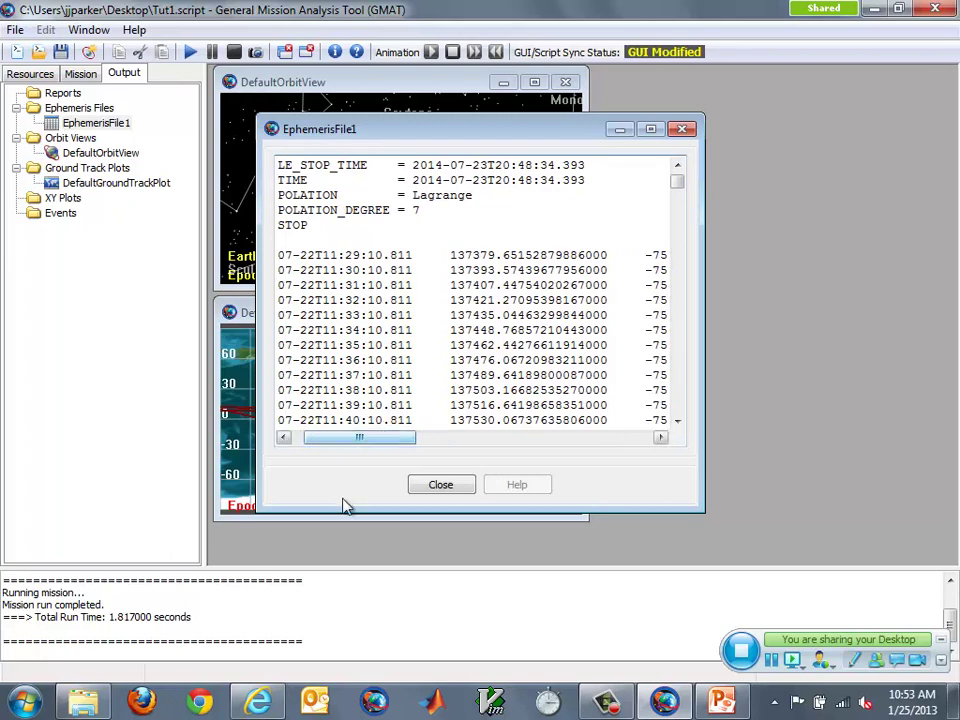
pyautogui.click(440, 484)
# - Reopen the EphemerisFile1 resource to review its step size and epoch format, and close it without changes
pyautogui.click(30, 73)
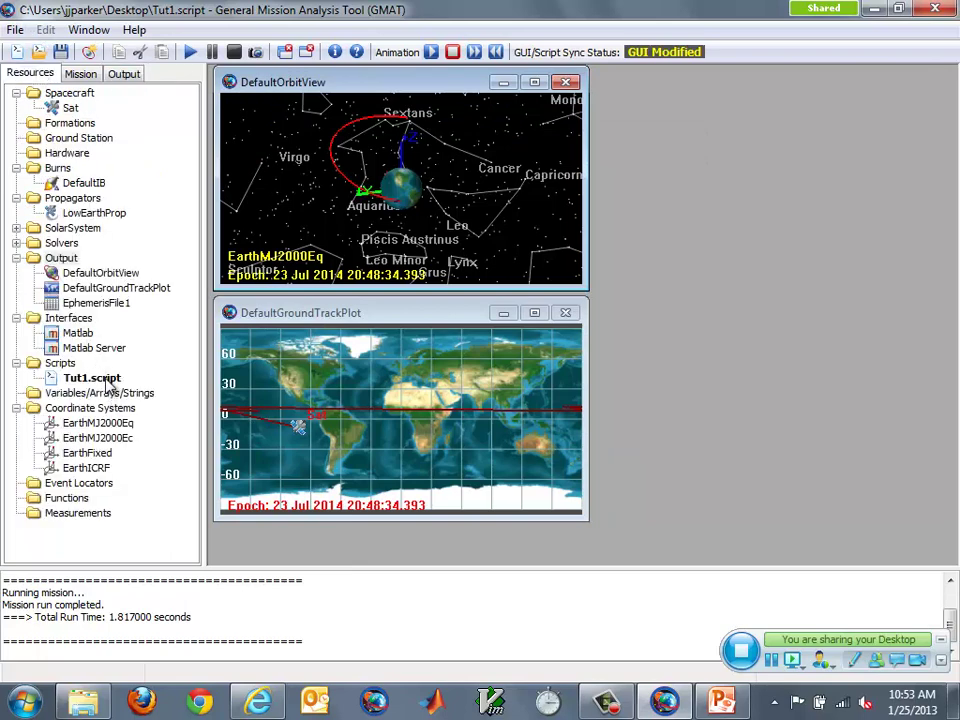
pyautogui.doubleClick(95, 302)
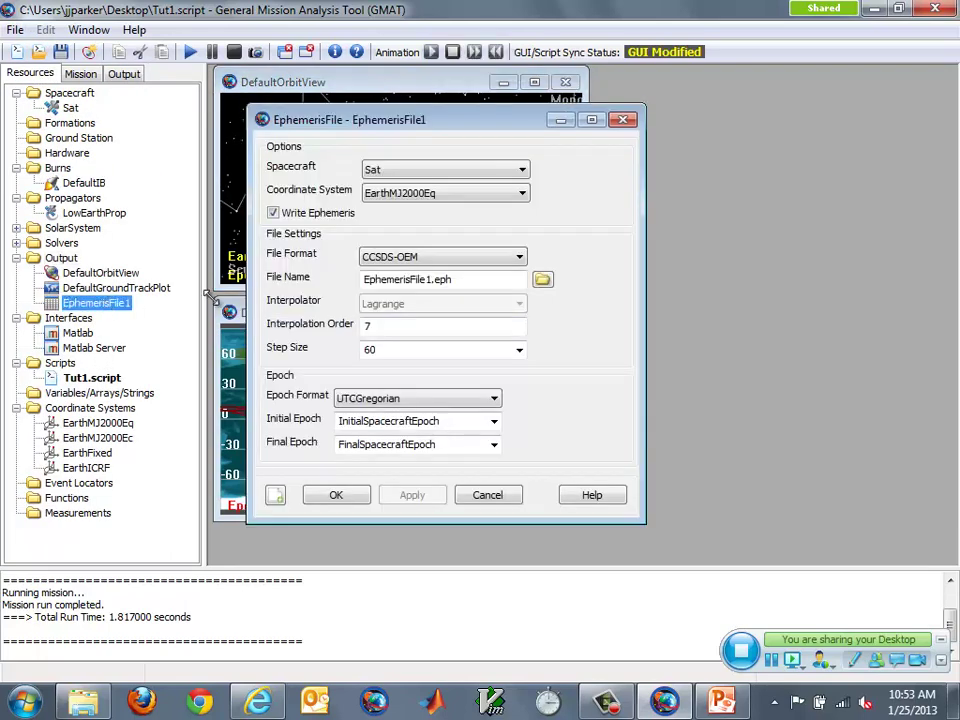
pyautogui.doubleClick(399, 350)
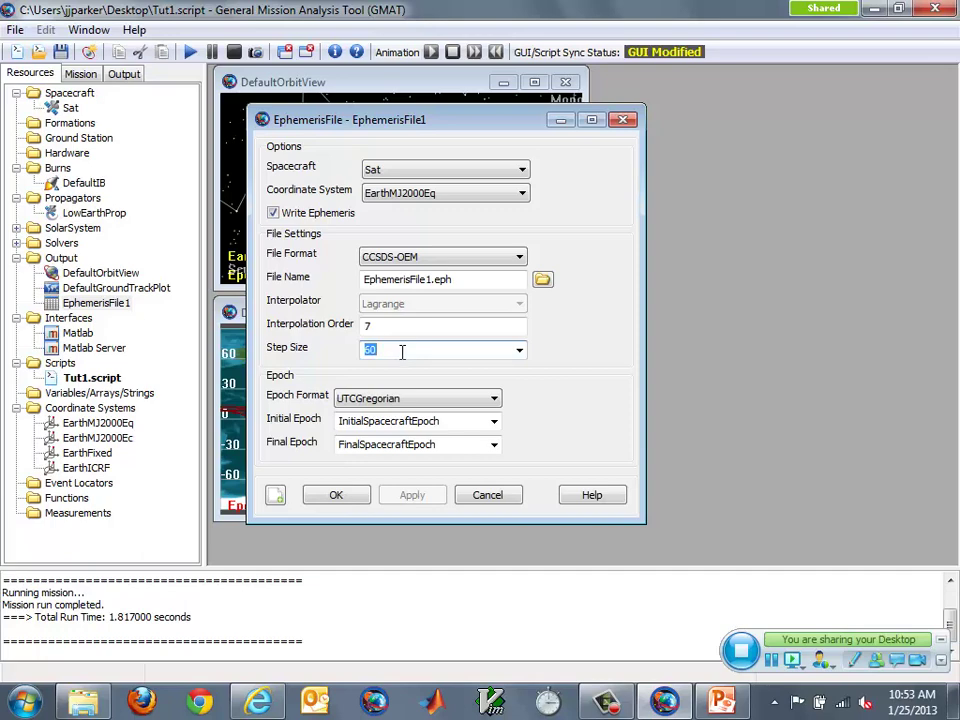
pyautogui.click(433, 398)
pyautogui.click(438, 400)
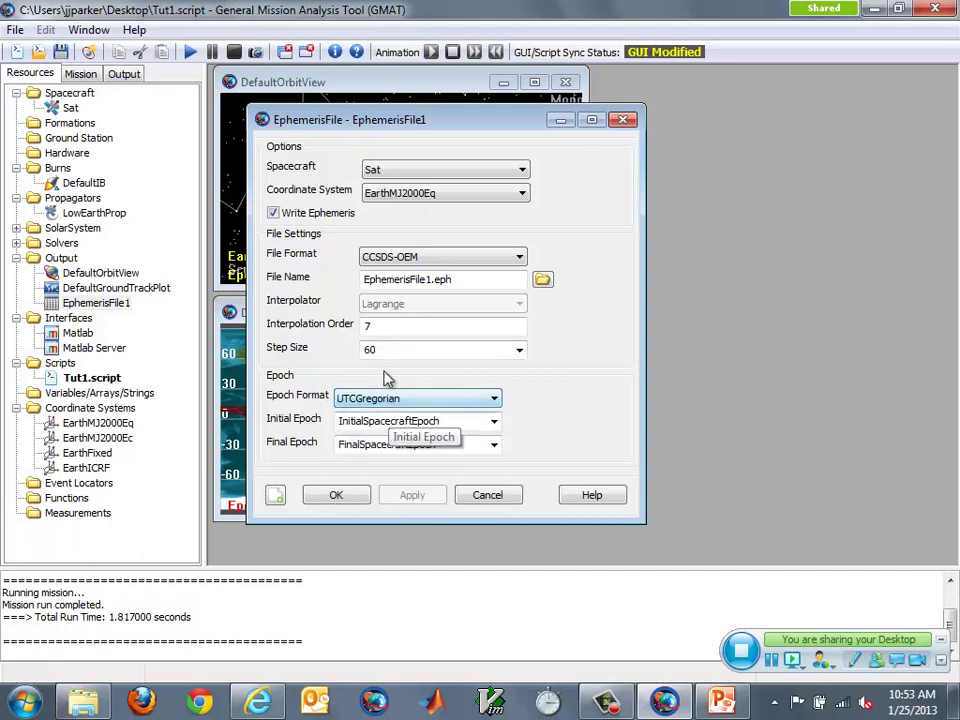
pyautogui.click(407, 348)
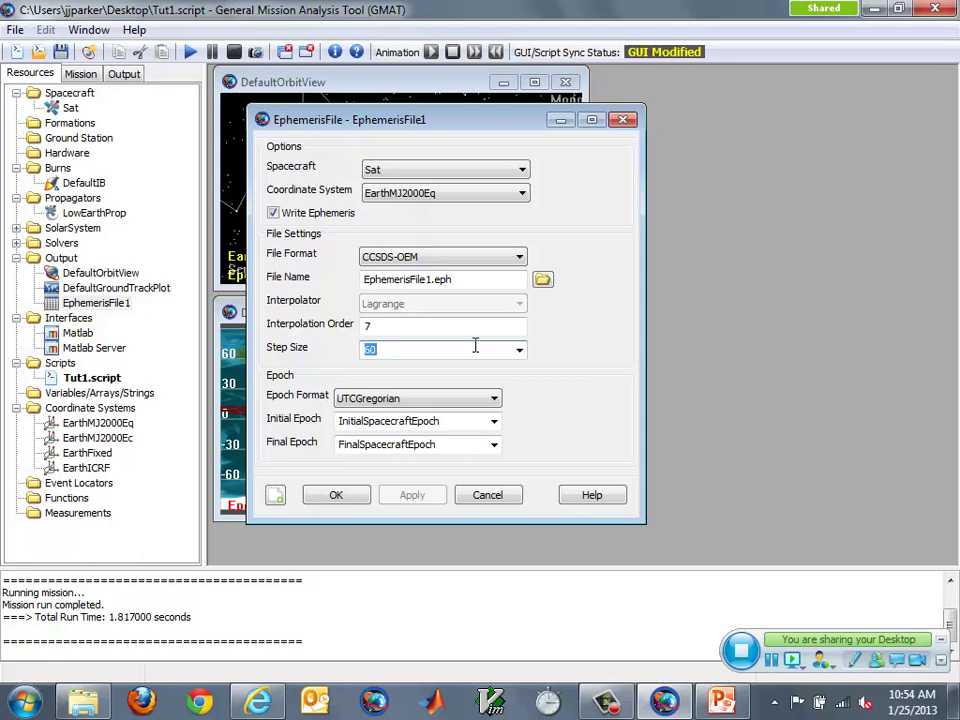
pyautogui.click(489, 494)
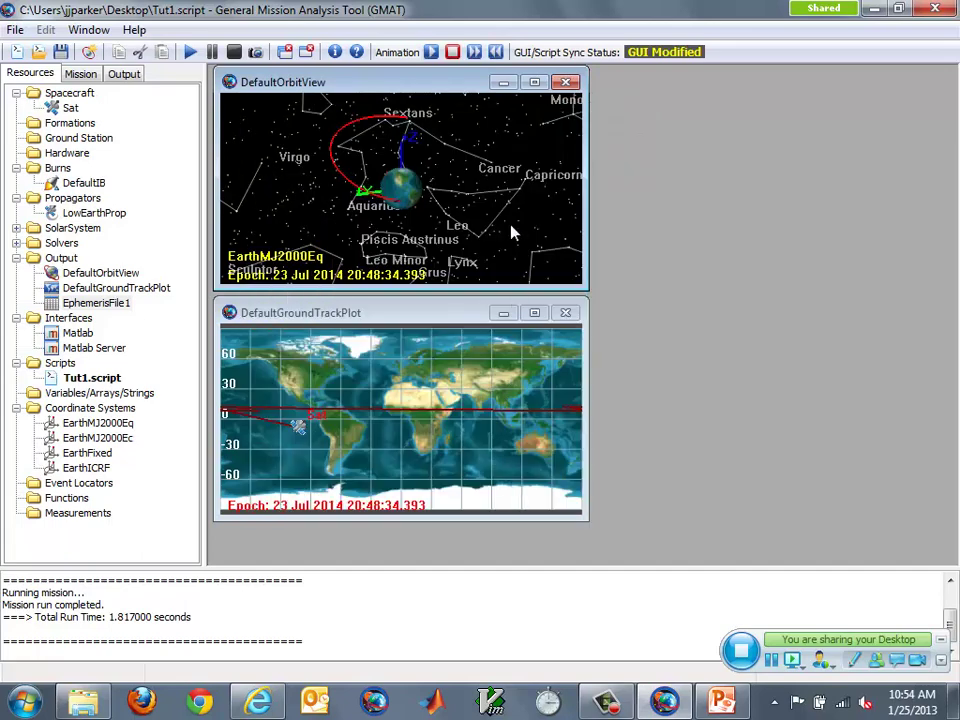